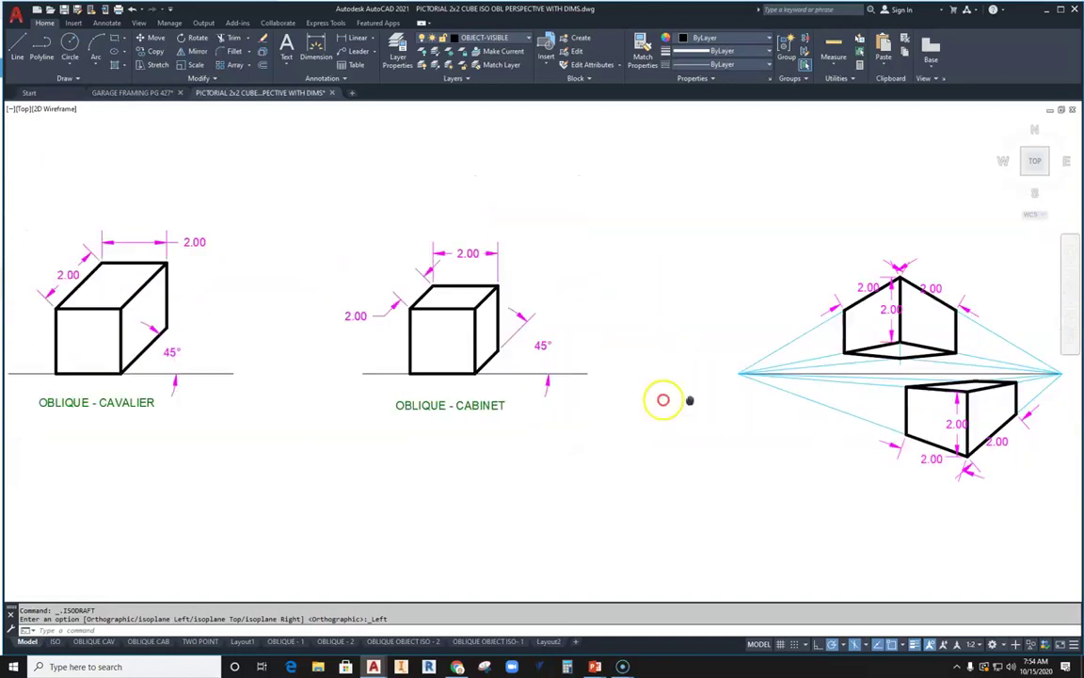
Pan and zoom to frame the elliptical-hole cubes beside the dimensioned isometric cube and angle diagram.
middle_click_drag(617, 412, 830, 406)
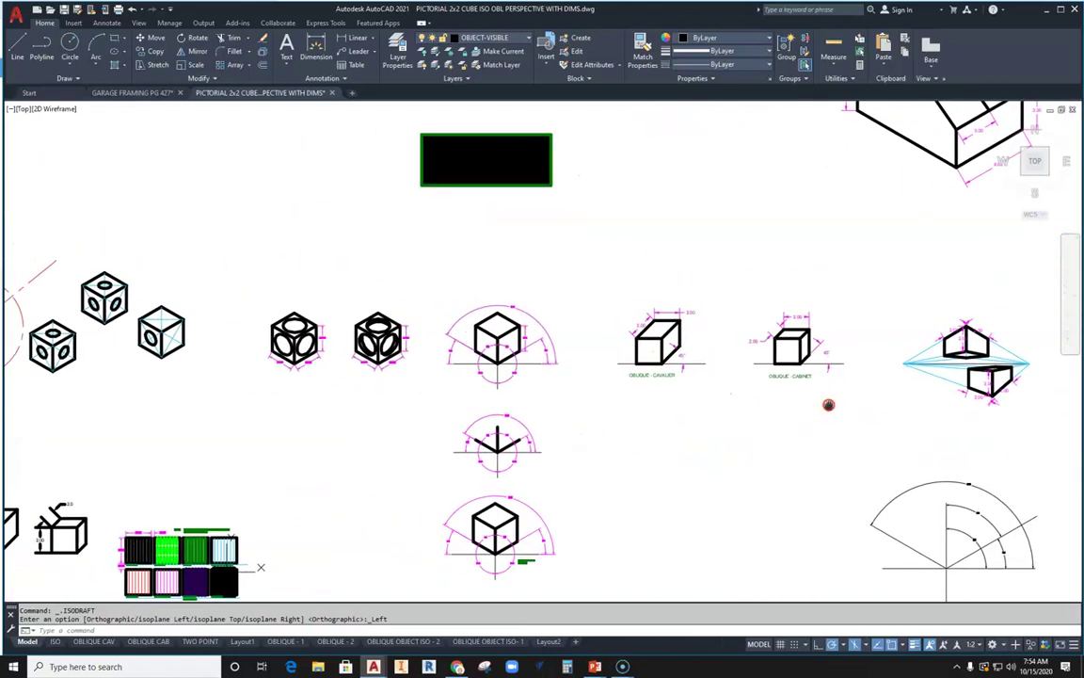
scroll(551, 339, "up", 5)
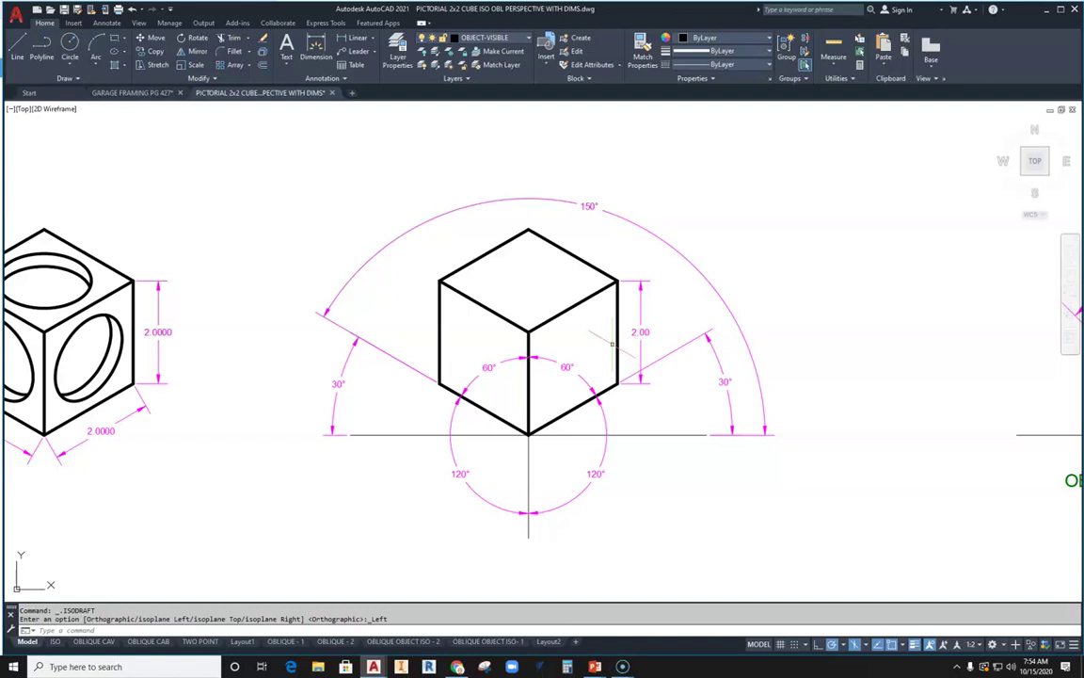
middle_click_drag(305, 399, 545, 405)
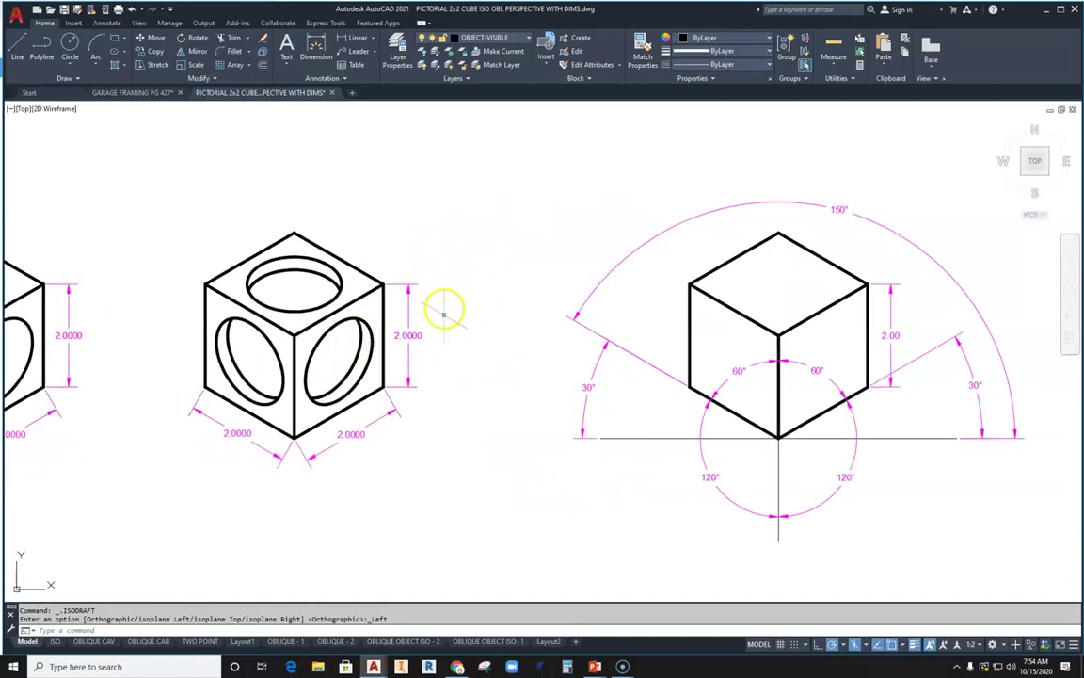
middle_click_drag(299, 376, 393, 397)
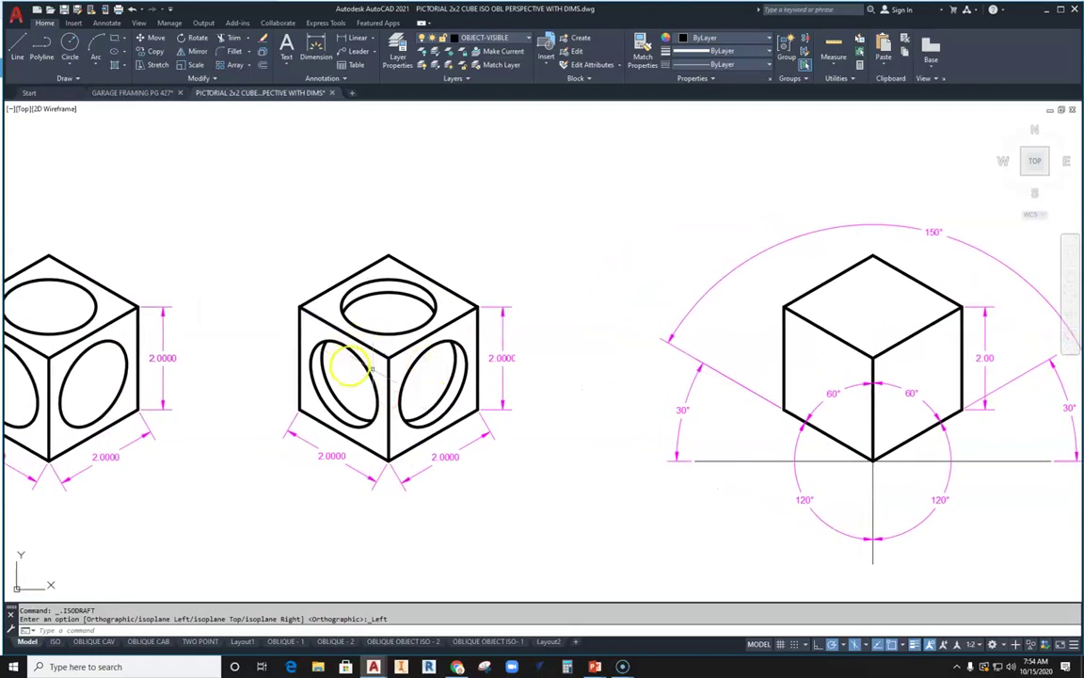
mouse_move(386, 344)
middle_mouse_down()
mouse_move(491, 340)
mouse_move(495, 313)
middle_mouse_up()
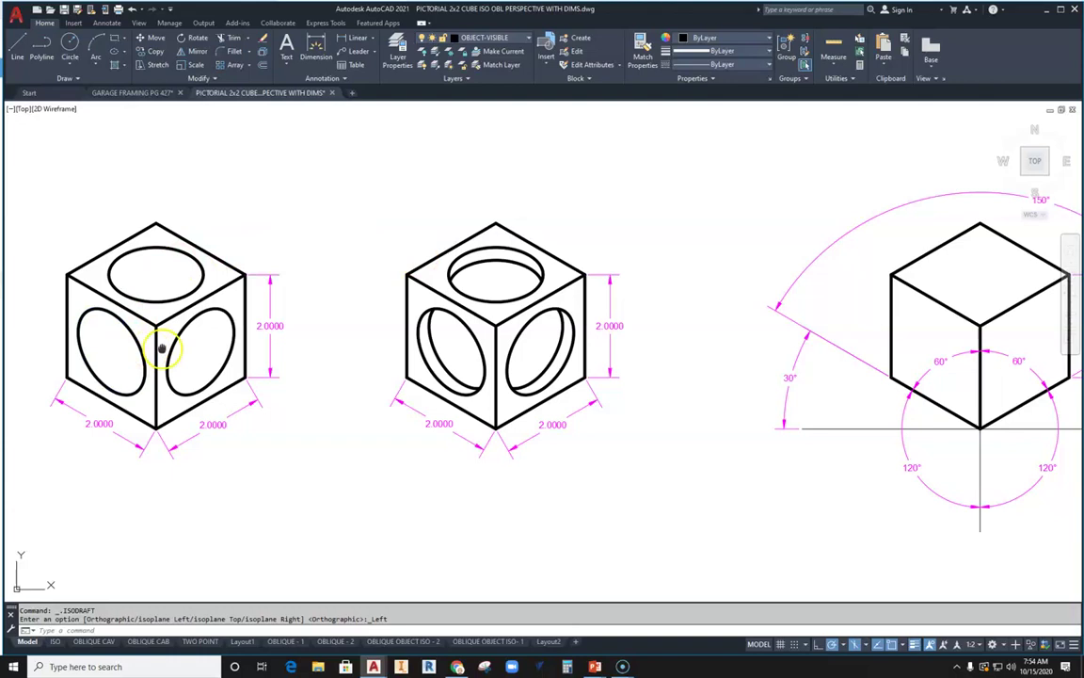
middle_click_drag(164, 346, 405, 369)
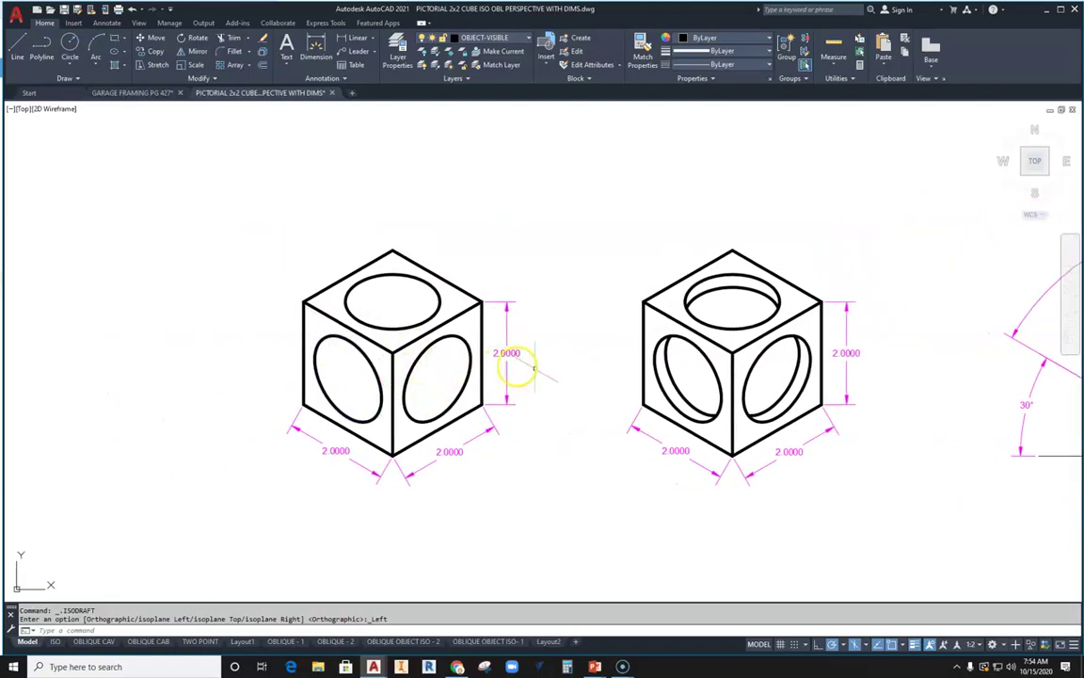
mouse_move(763, 466)
middle_mouse_down()
mouse_move(585, 419)
mouse_move(522, 420)
middle_mouse_up()
middle_click_drag(880, 463, 755, 450)
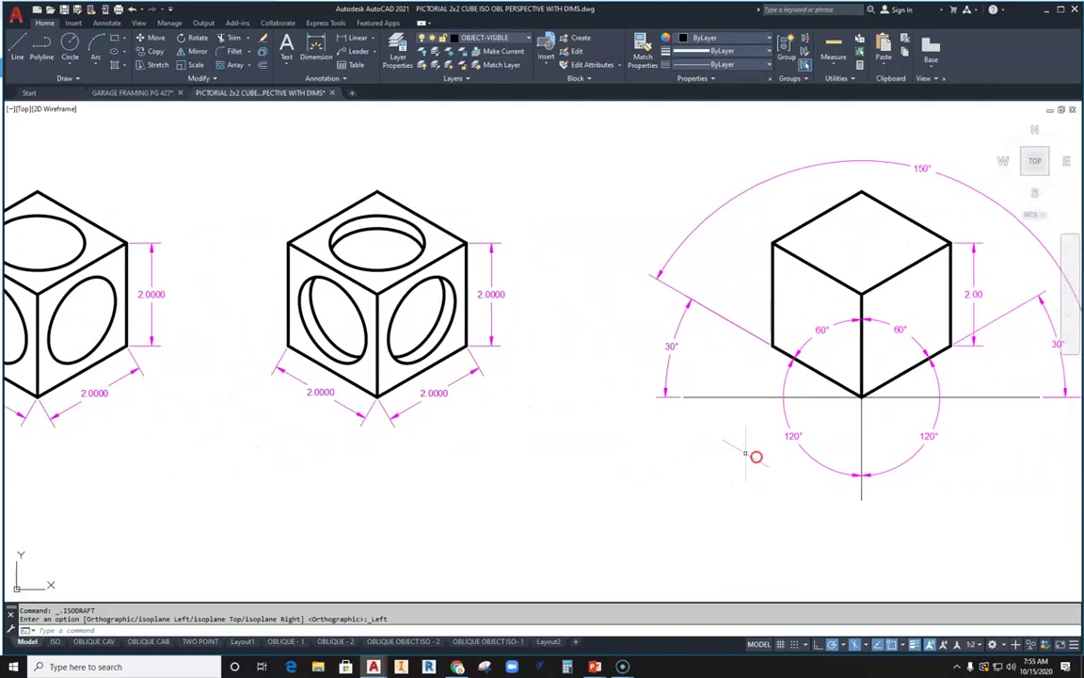
middle_click_drag(617, 440, 576, 472)
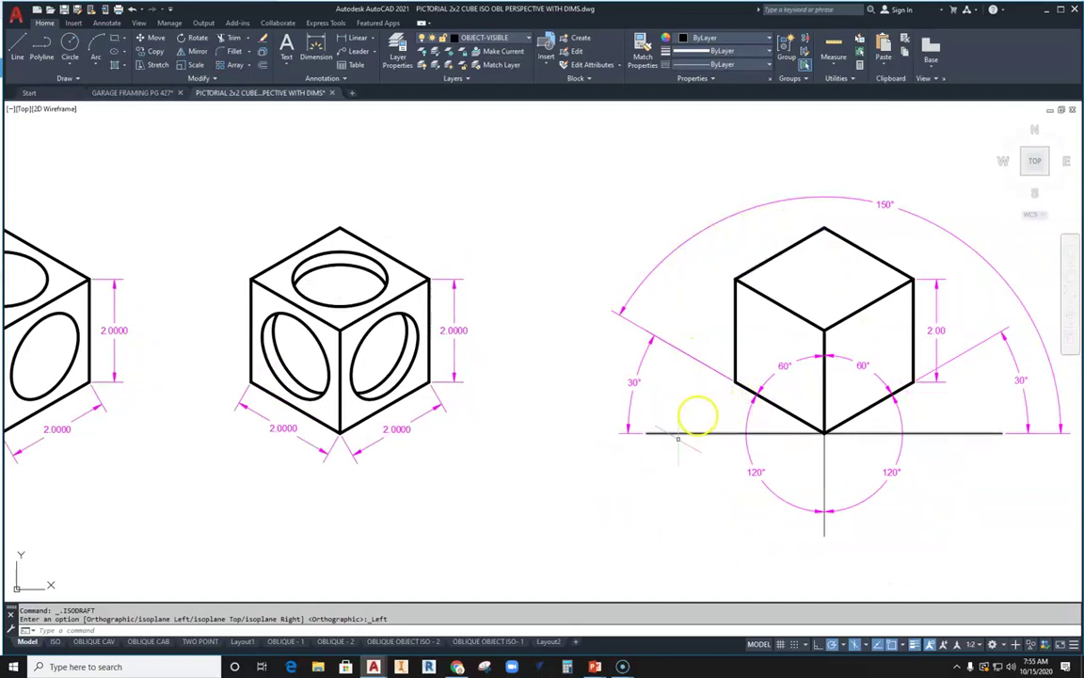
mouse_move(685, 496)
middle_mouse_down()
mouse_move(651, 474)
mouse_move(641, 446)
middle_mouse_up()
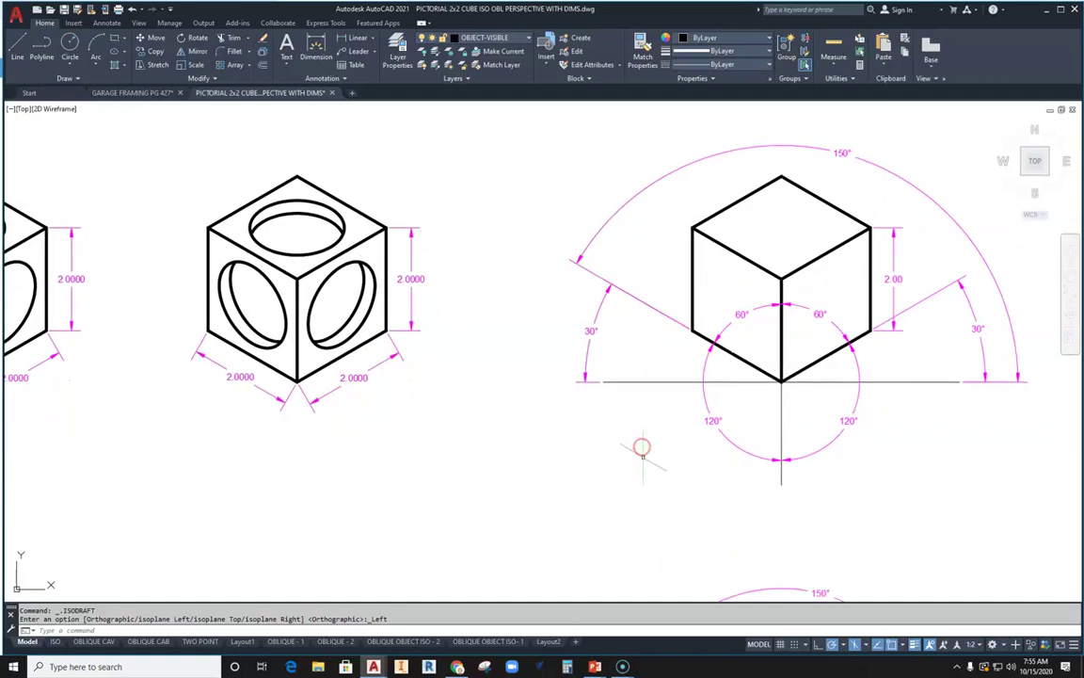
middle_click_drag(915, 551, 804, 509)
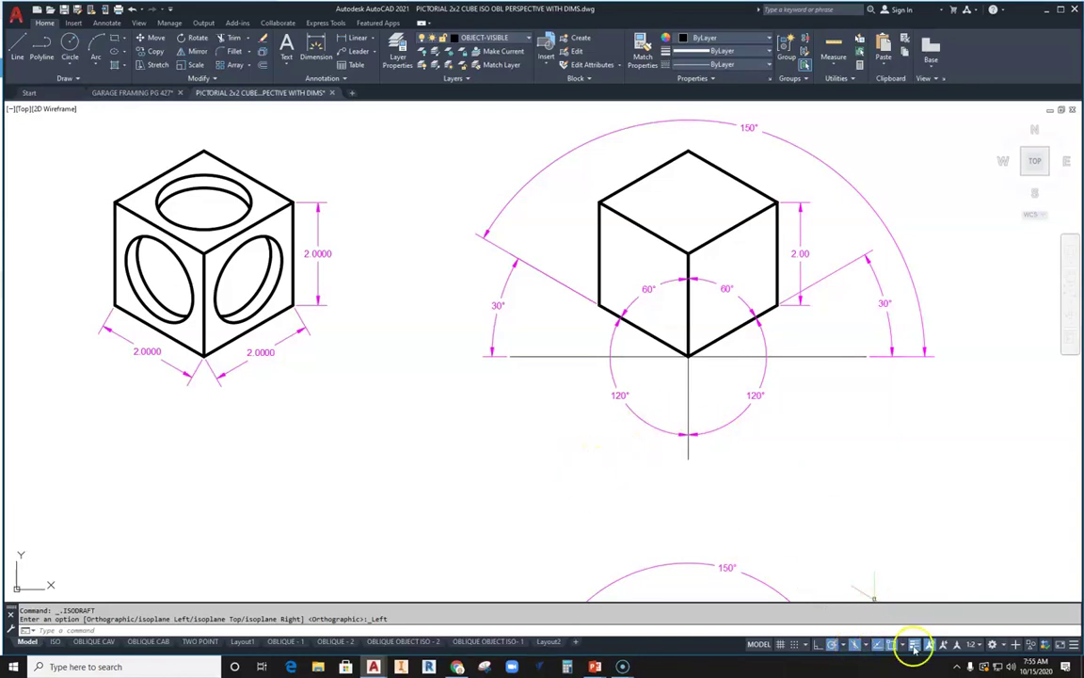
Turn isometric drafting off, reposition the two cubes, then turn it back on.
left_click(859, 645)
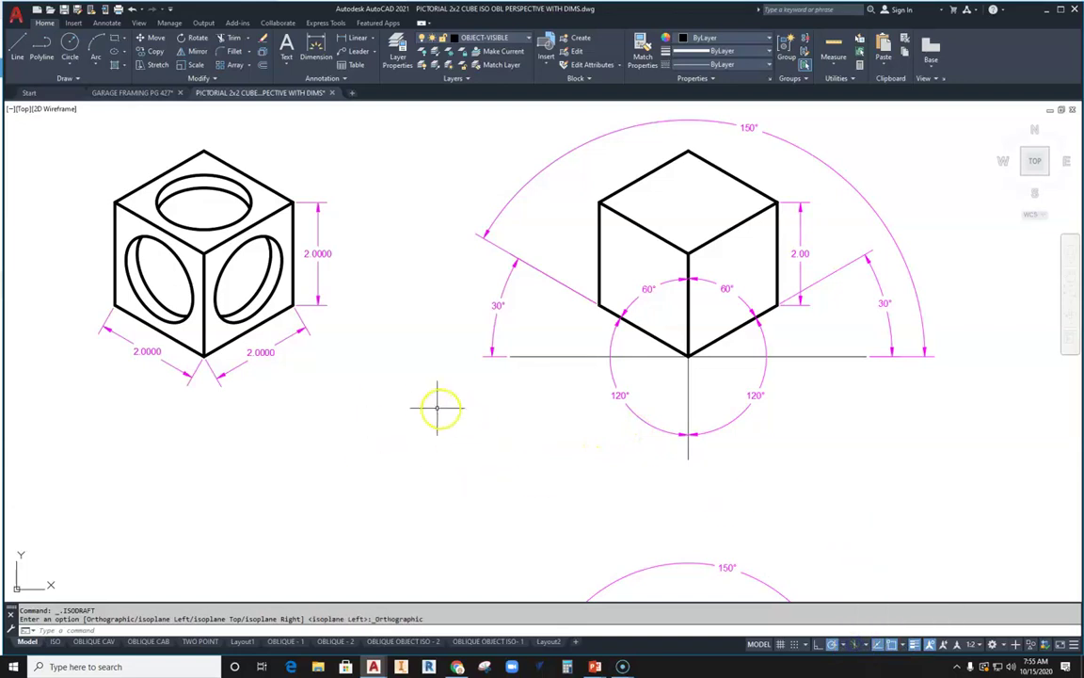
middle_click_drag(452, 407, 453, 452)
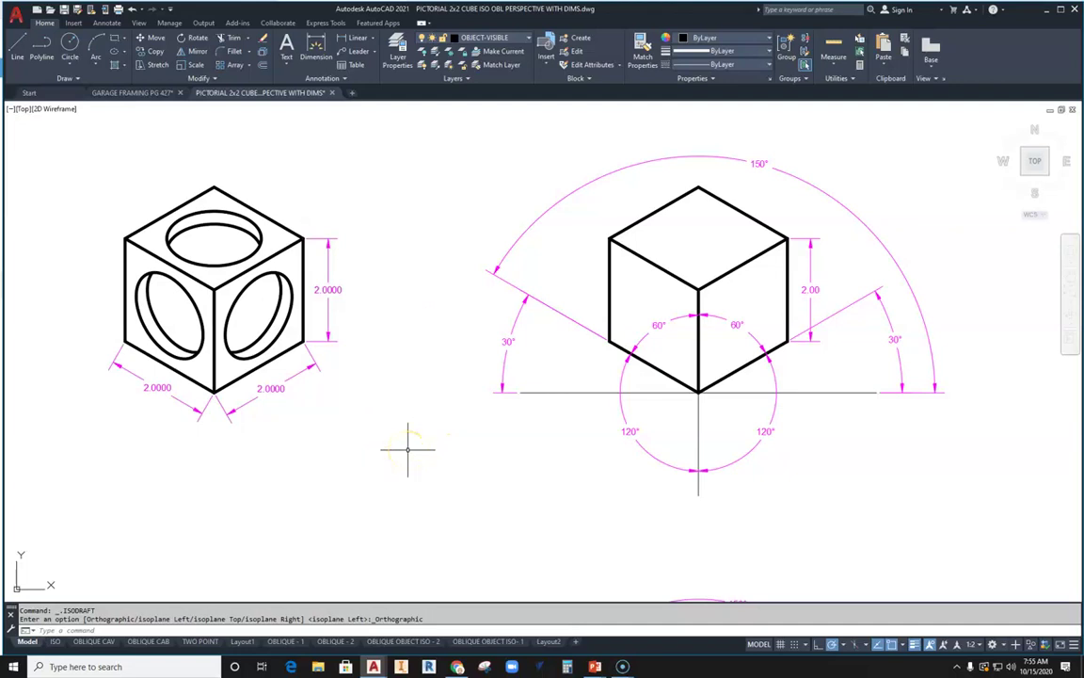
left_click(855, 645)
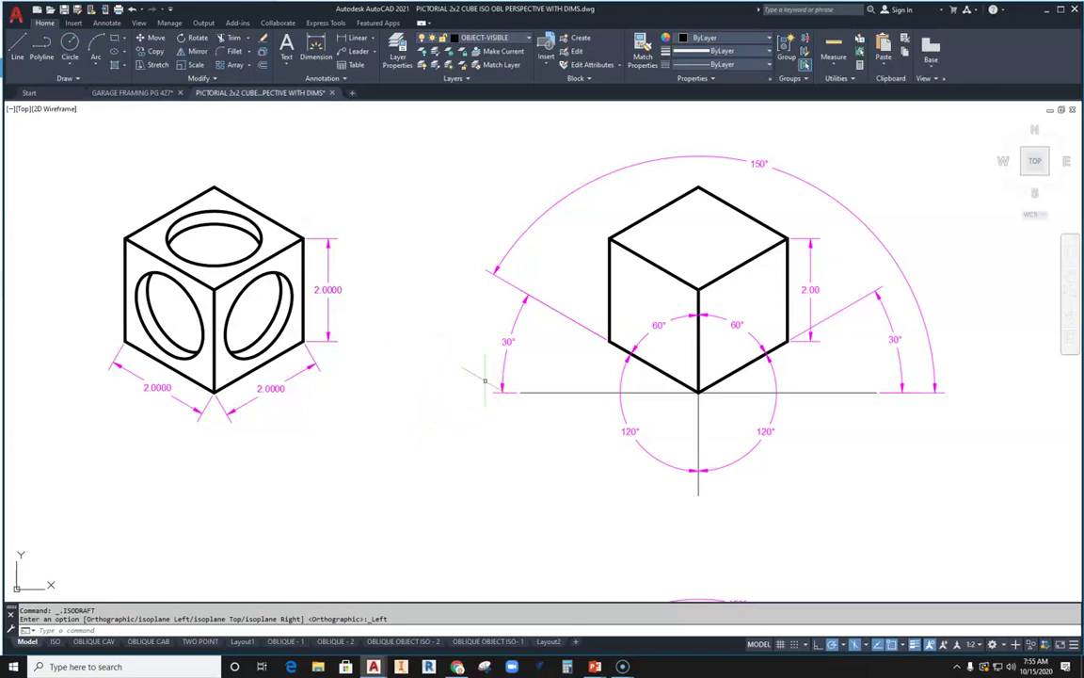
Cycle the isoplane with F5 from Top through Right to Left, centering the dimensioned cube.
key("F5")
key("F5")
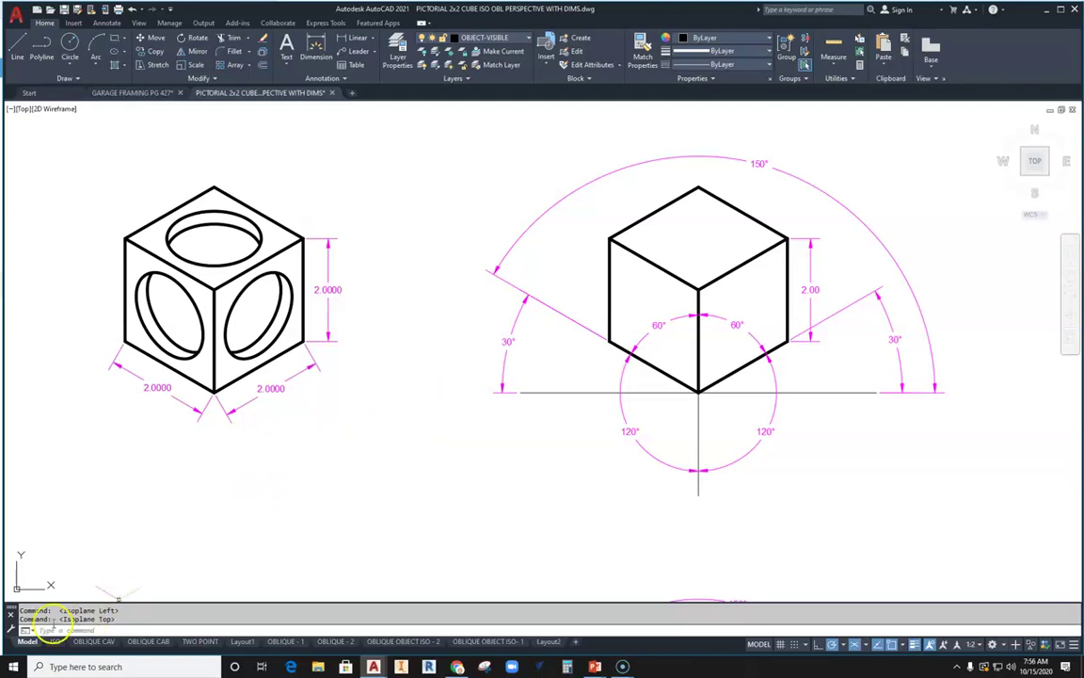
key("F5")
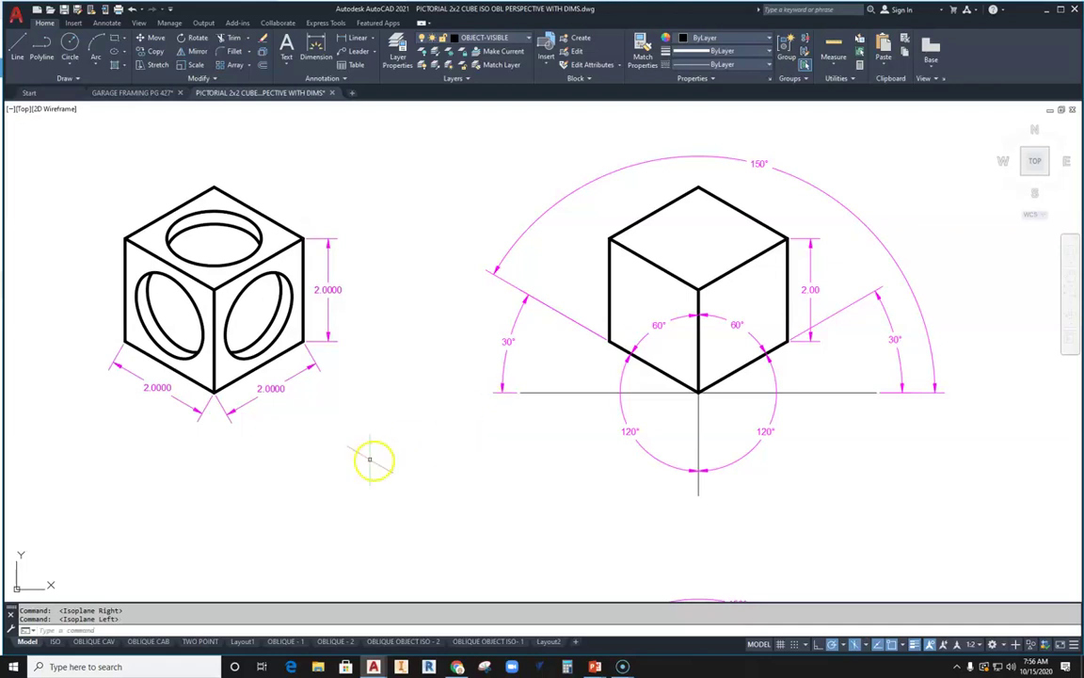
middle_click_drag(448, 460, 214, 489)
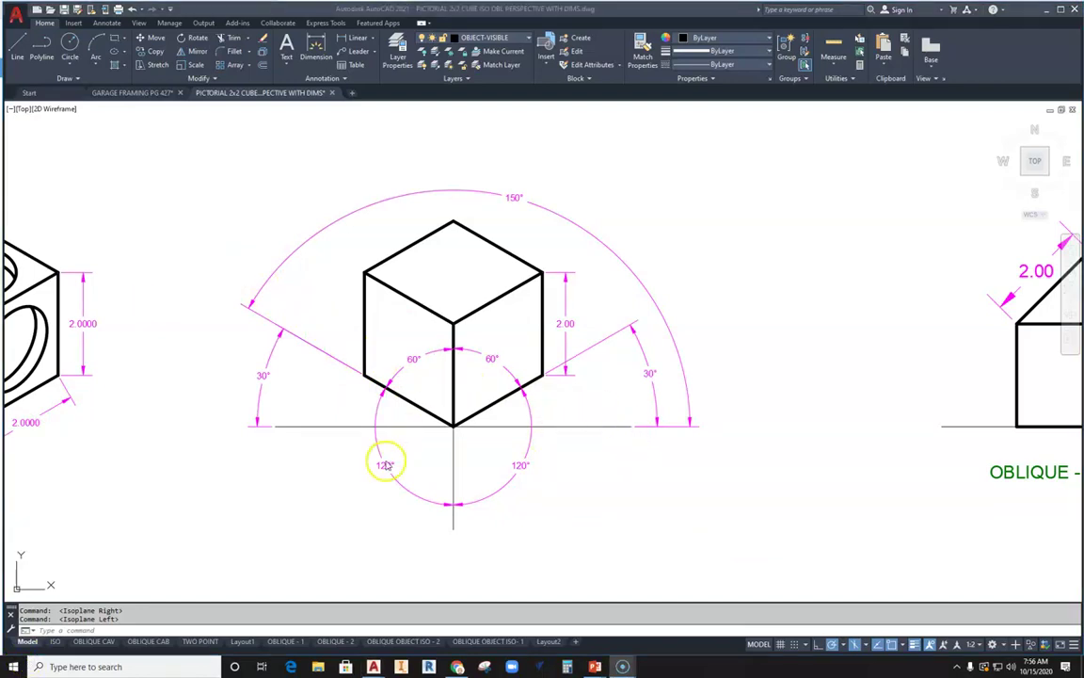
left_click(859, 642)
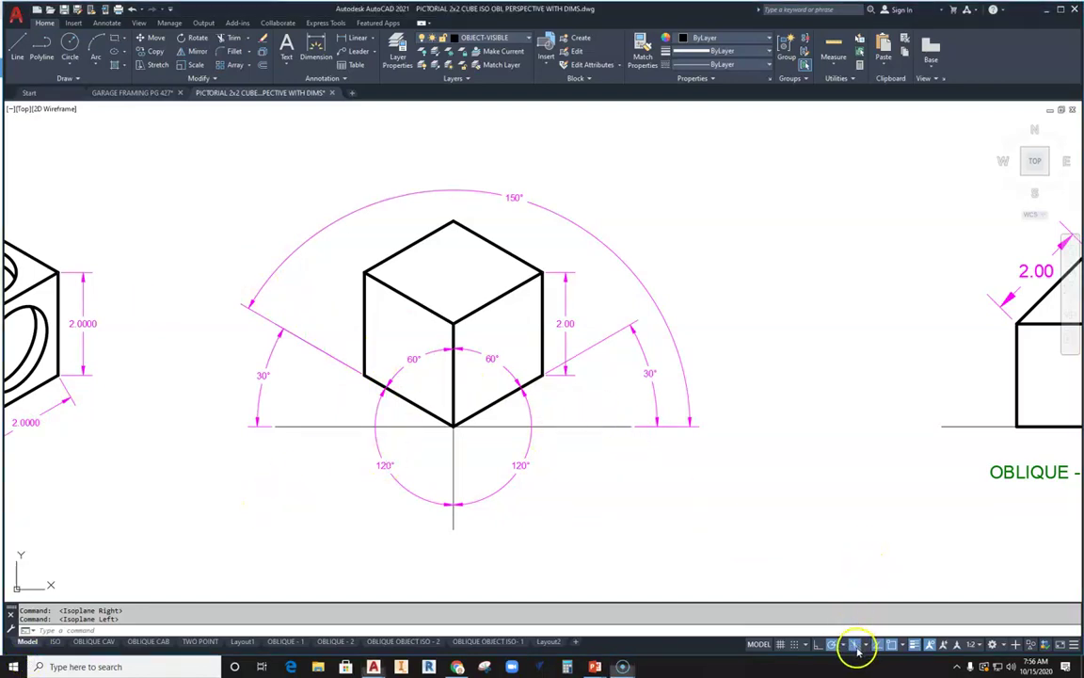
mouse_move(717, 354)
middle_mouse_down()
mouse_move(900, 319)
mouse_move(949, 329)
middle_mouse_up()
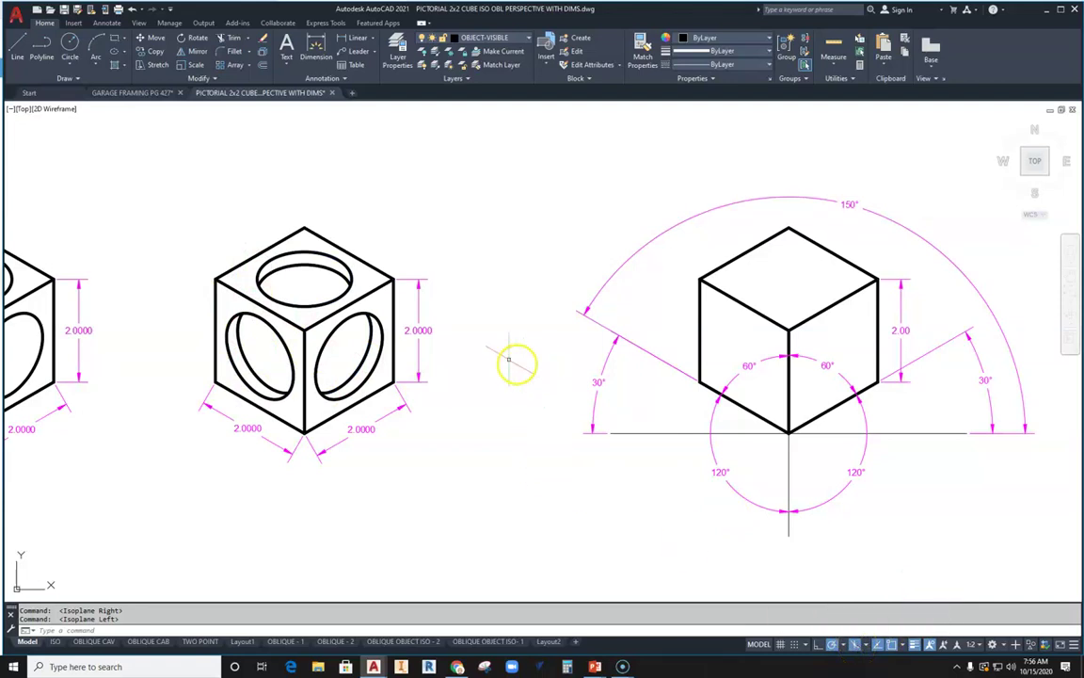
middle_click_drag(443, 188, 479, 249)
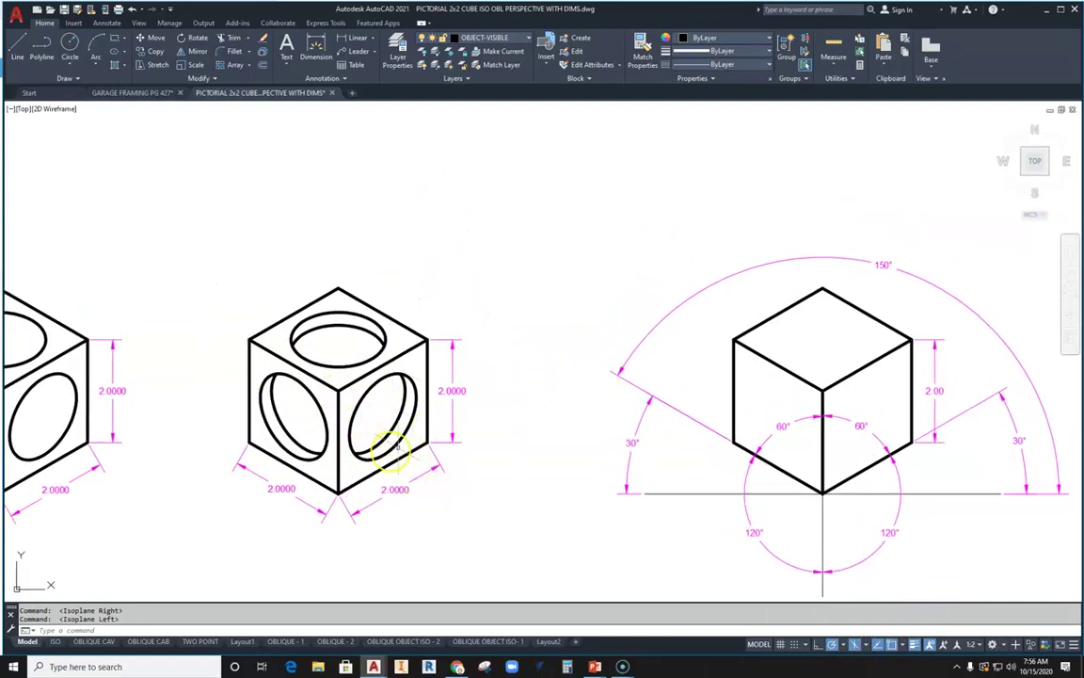
middle_click_drag(527, 326, 473, 269)
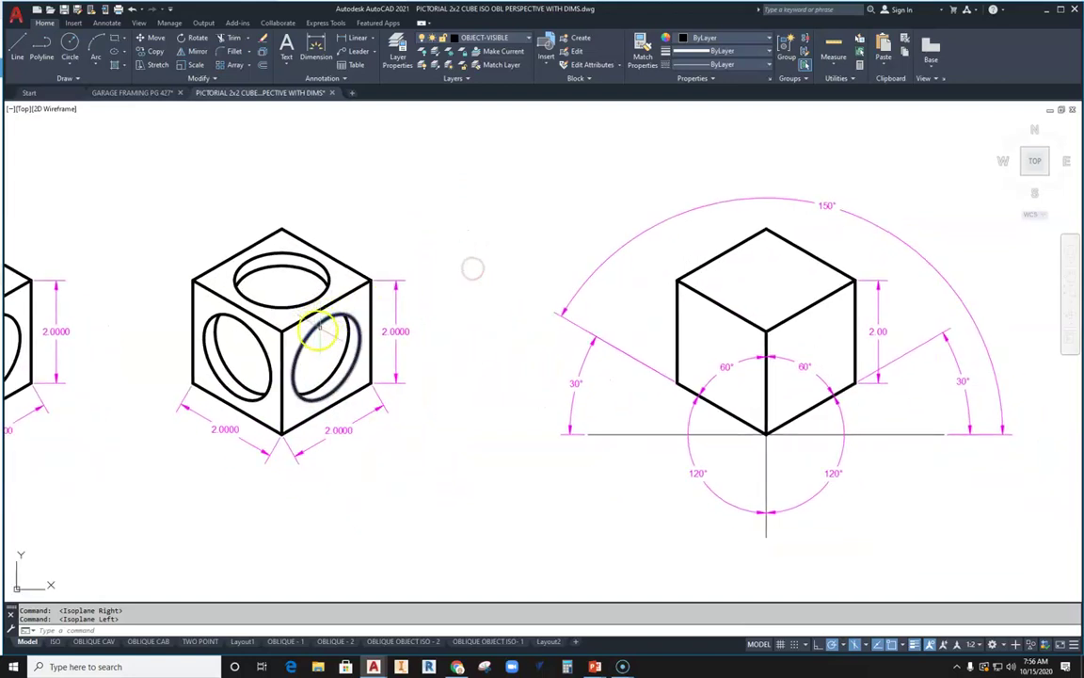
left_click(125, 53)
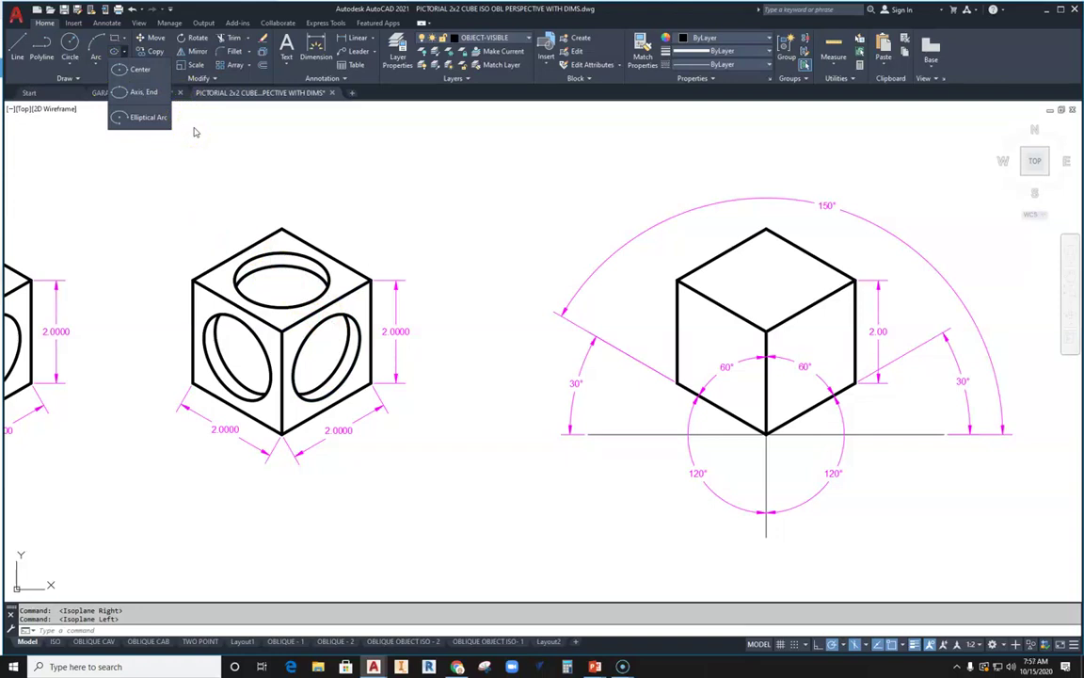
scroll(551, 339, "up", 4)
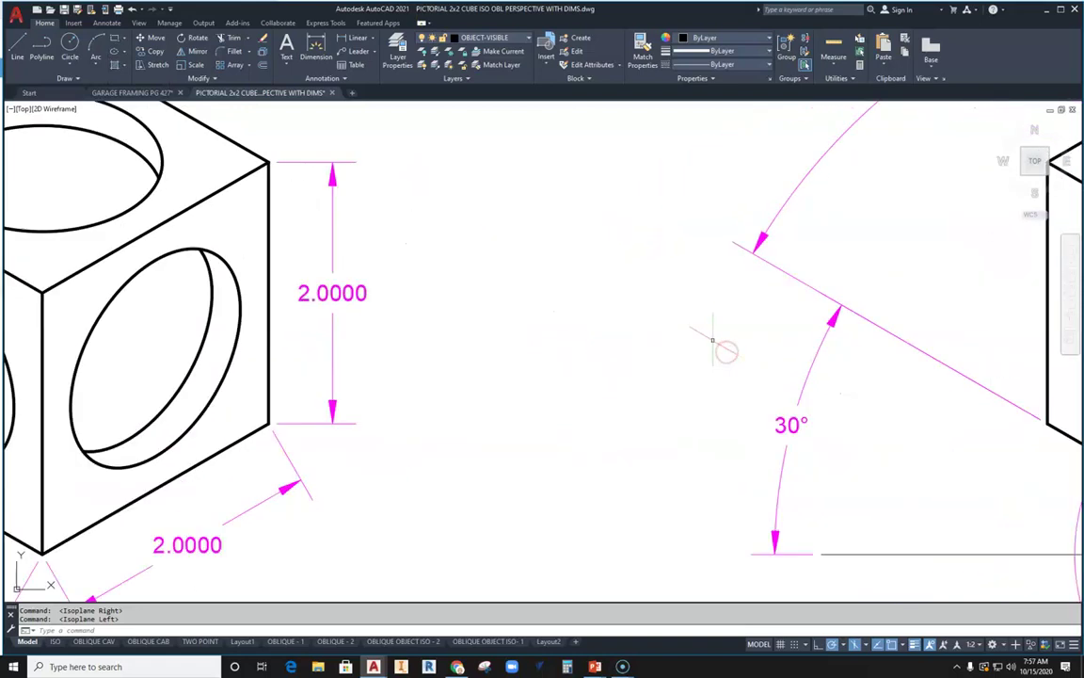
scroll(538, 262, "down", 2)
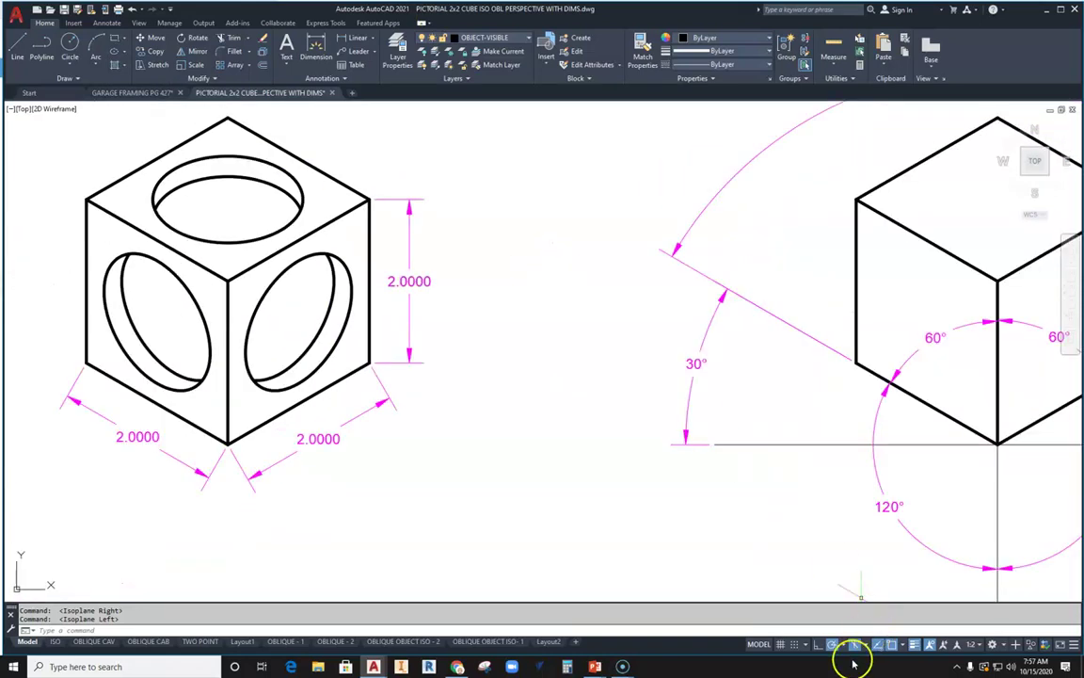
Move the cubes lower and start a trial line with its first point above them.
scroll(501, 218, "down", 2)
middle_click_drag(501, 218, 412, 445)
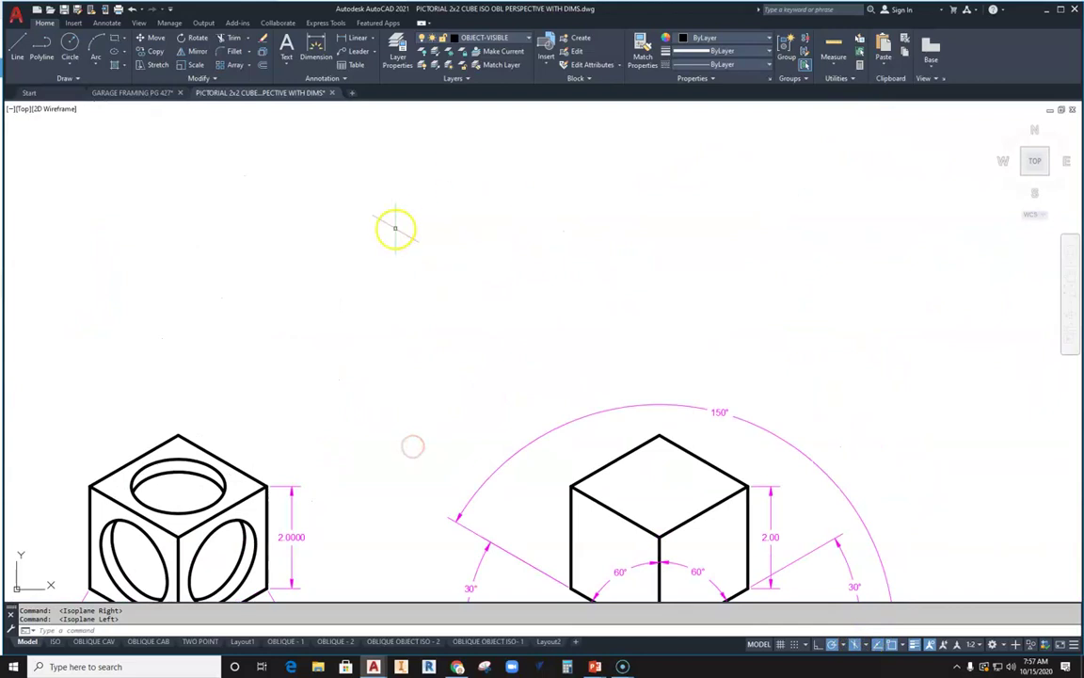
middle_click_drag(343, 292, 361, 318)
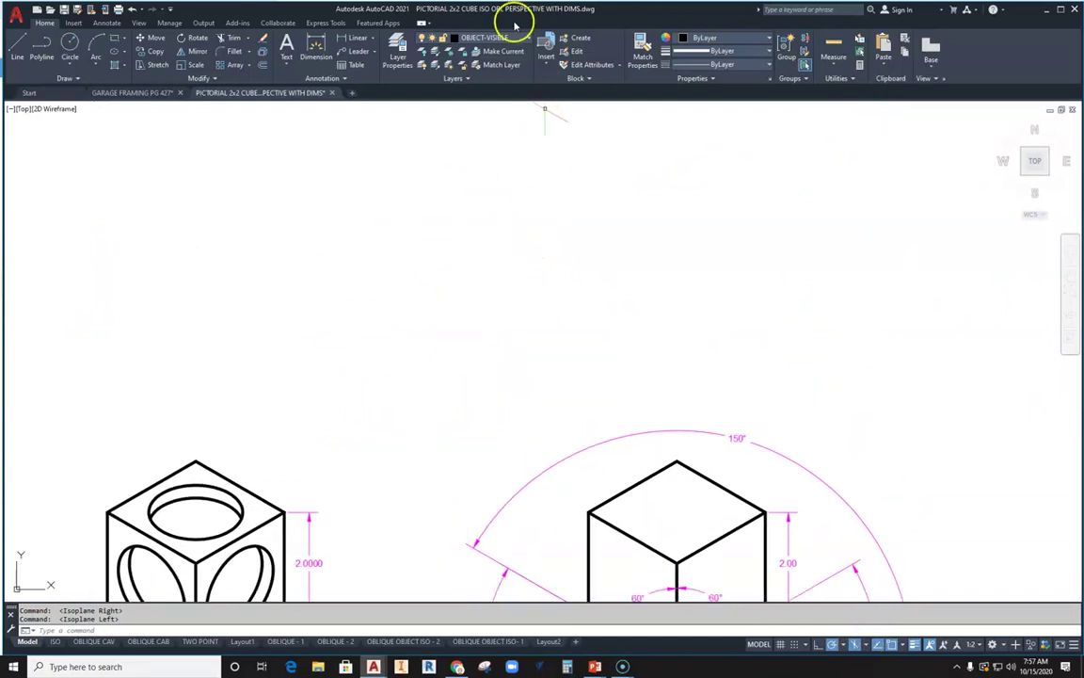
left_click(18, 45)
left_click(411, 353)
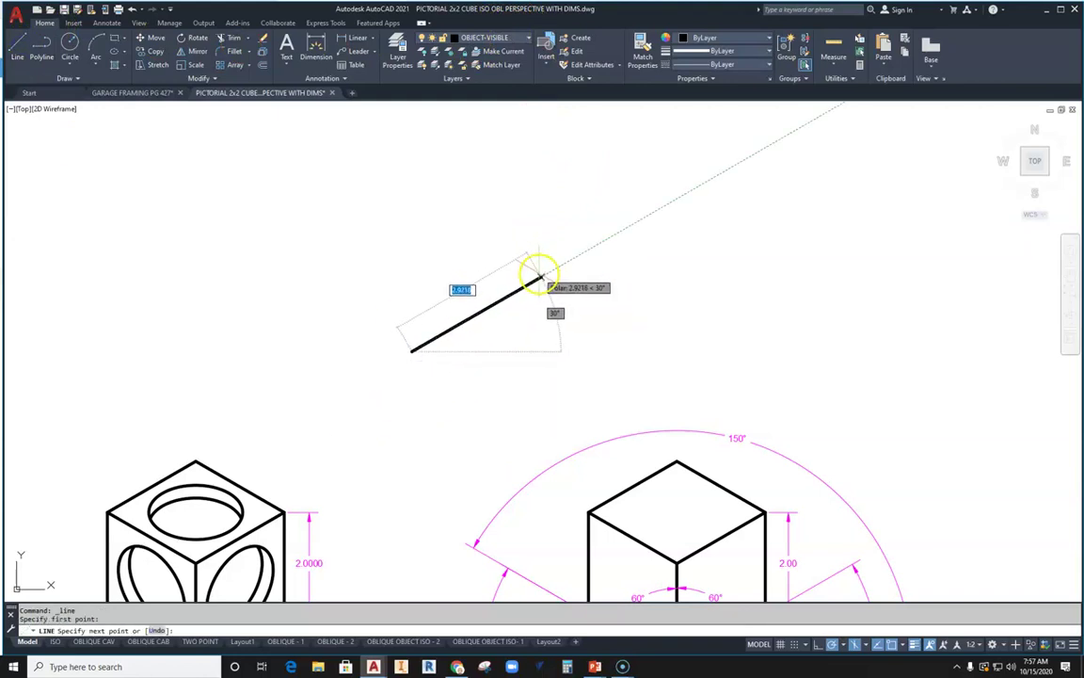
Zoom back out and show the polar tracking angle sets, with 30, 60, 90, 120 in use.
middle_click_drag(539, 276, 496, 153)
right_click(496, 152)
left_click(508, 244)
left_click_drag(508, 245, 462, 284)
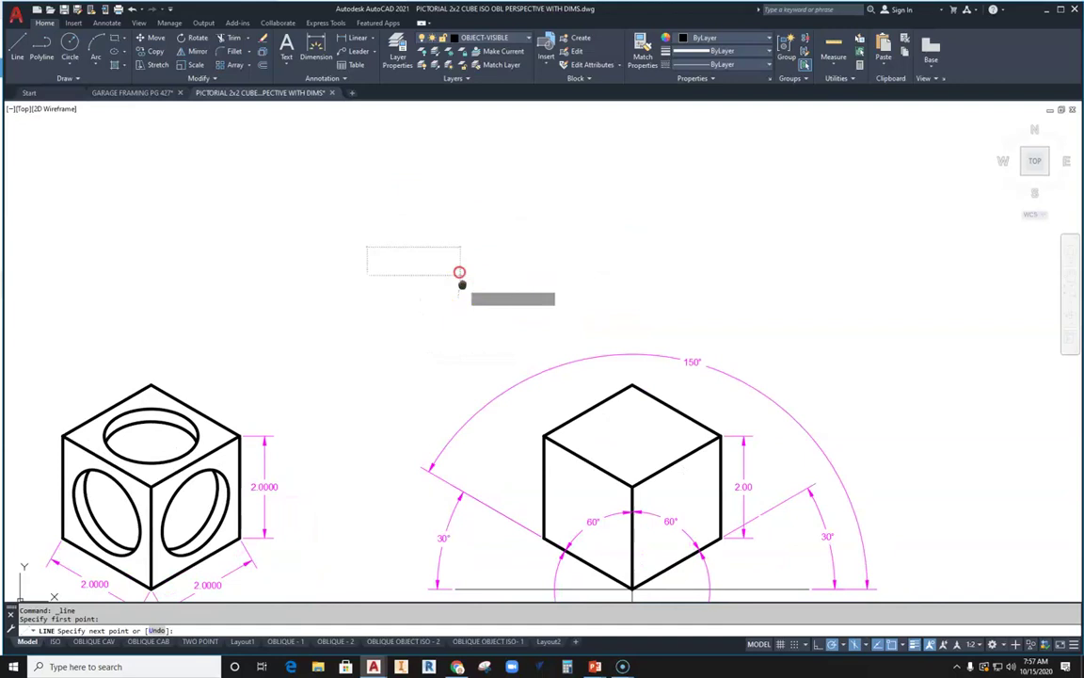
middle_click_drag(462, 284, 496, 350)
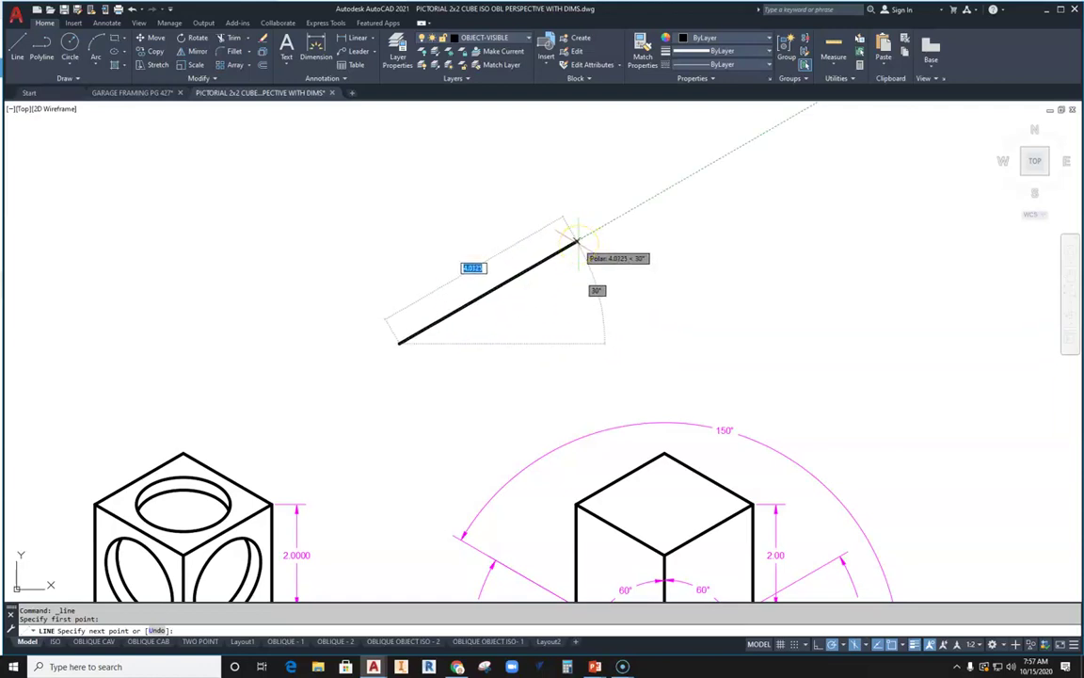
left_click(846, 645)
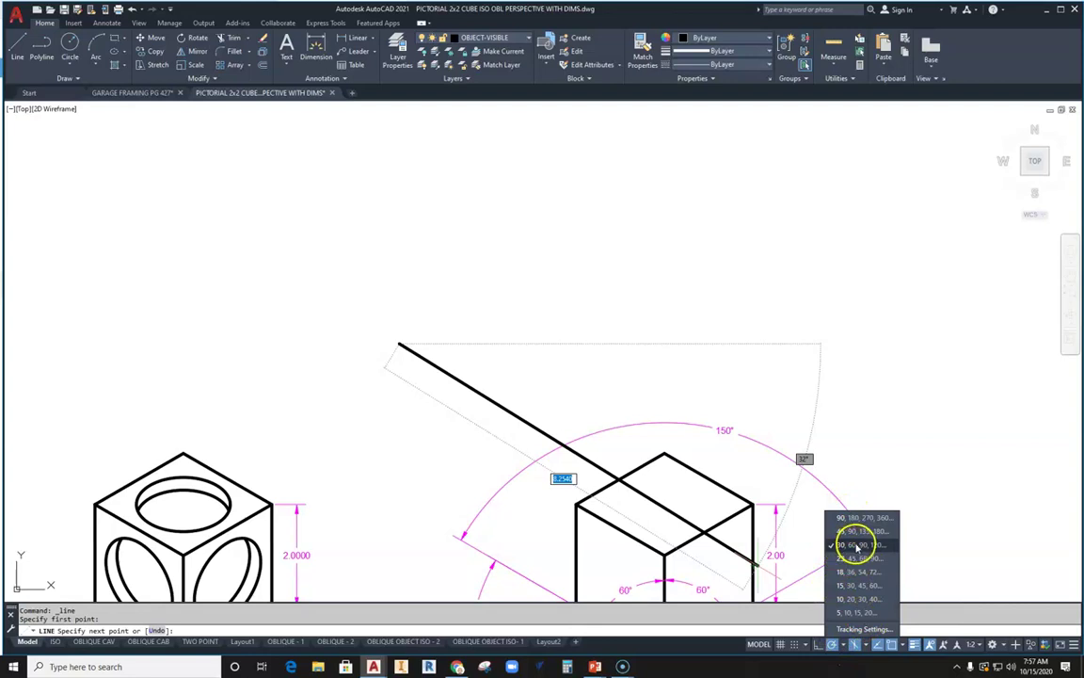
Cancel the trial line and dismiss the polar angle list.
key("Escape")
key("Escape")
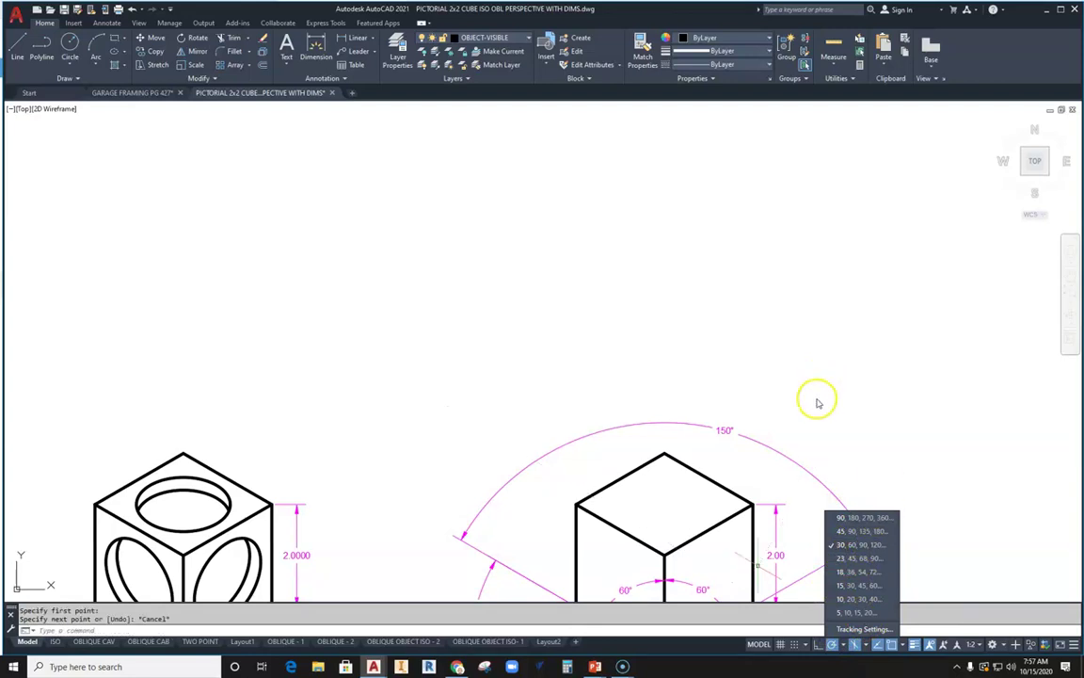
scroll(713, 334, "down", 5)
scroll(726, 450, "up", 7)
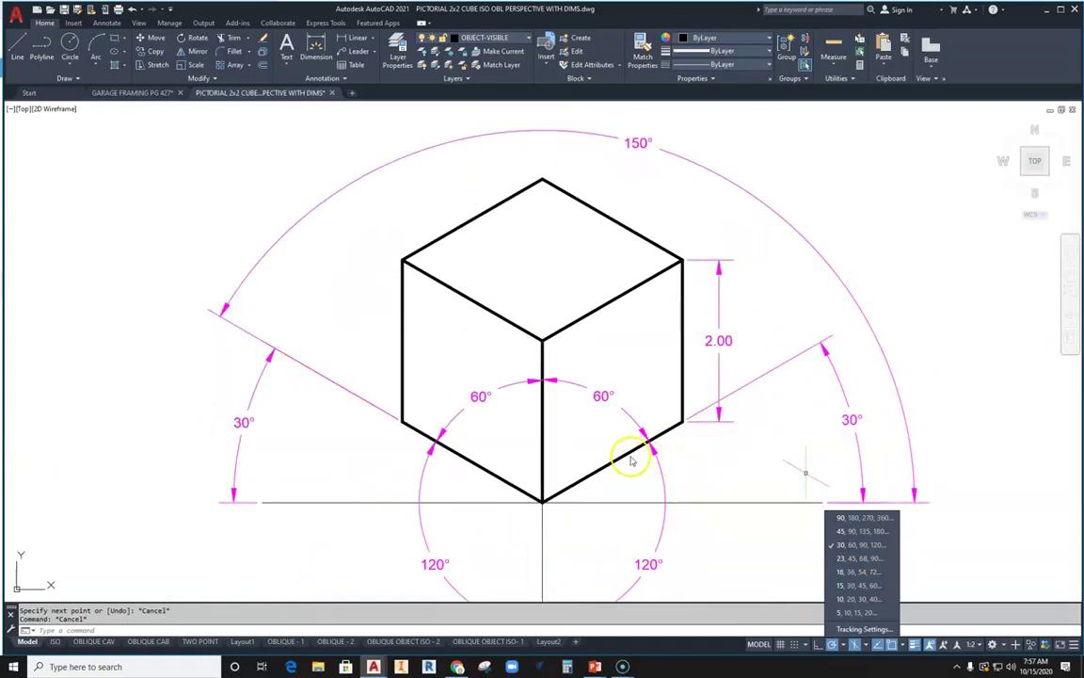
left_click(973, 537)
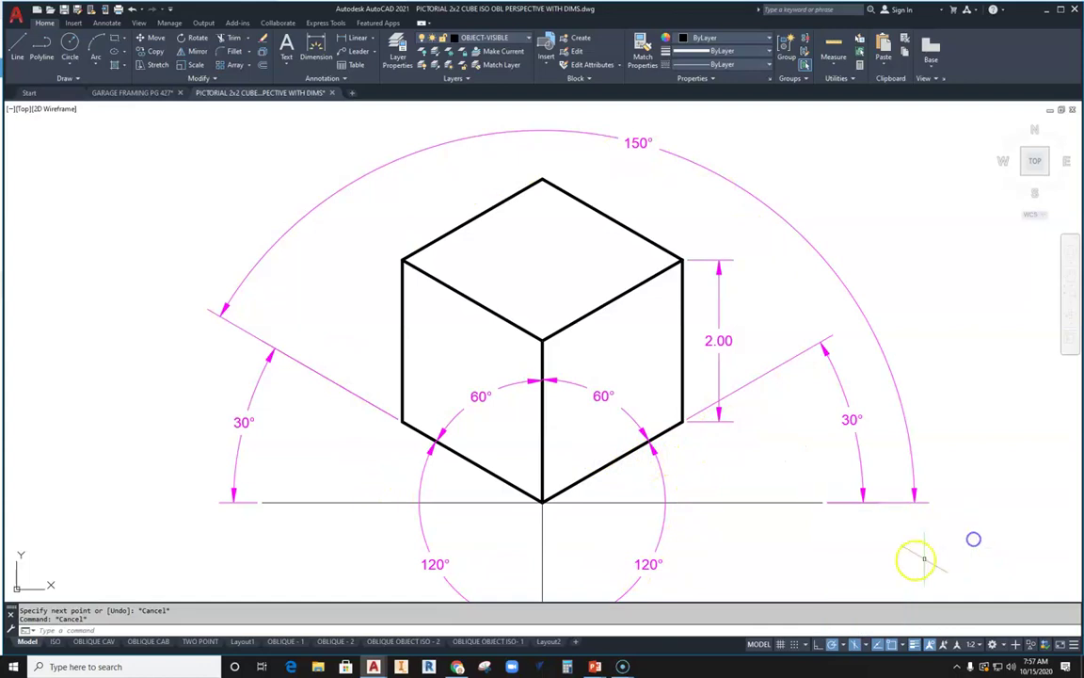
Set polar tracking to 90, 180, 270, 360 and confirm the choice.
left_click(843, 645)
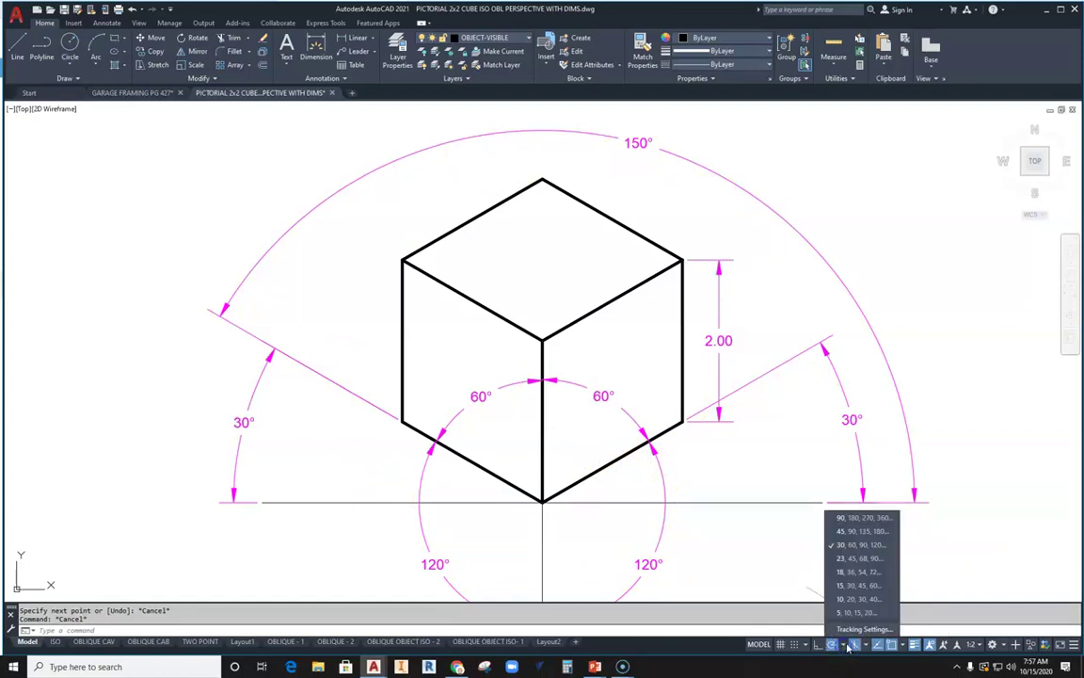
left_click(844, 518)
left_click(841, 644)
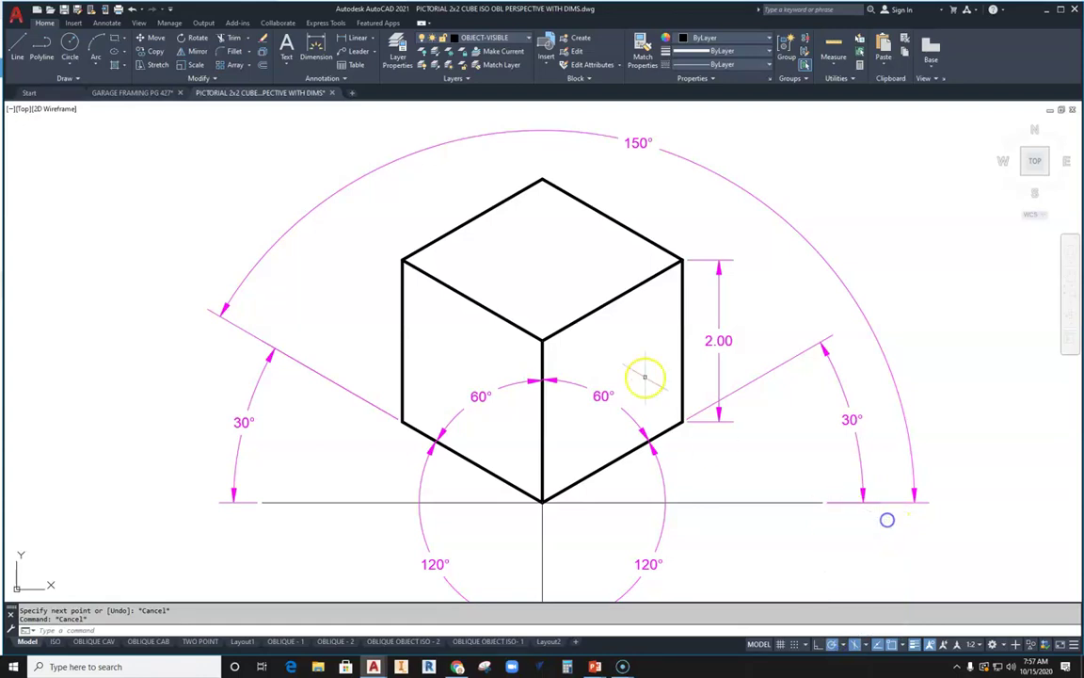
scroll(640, 380, "down", 2)
Draw a 2-unit line at 30° in the empty space above the cubes.
left_click(17, 47)
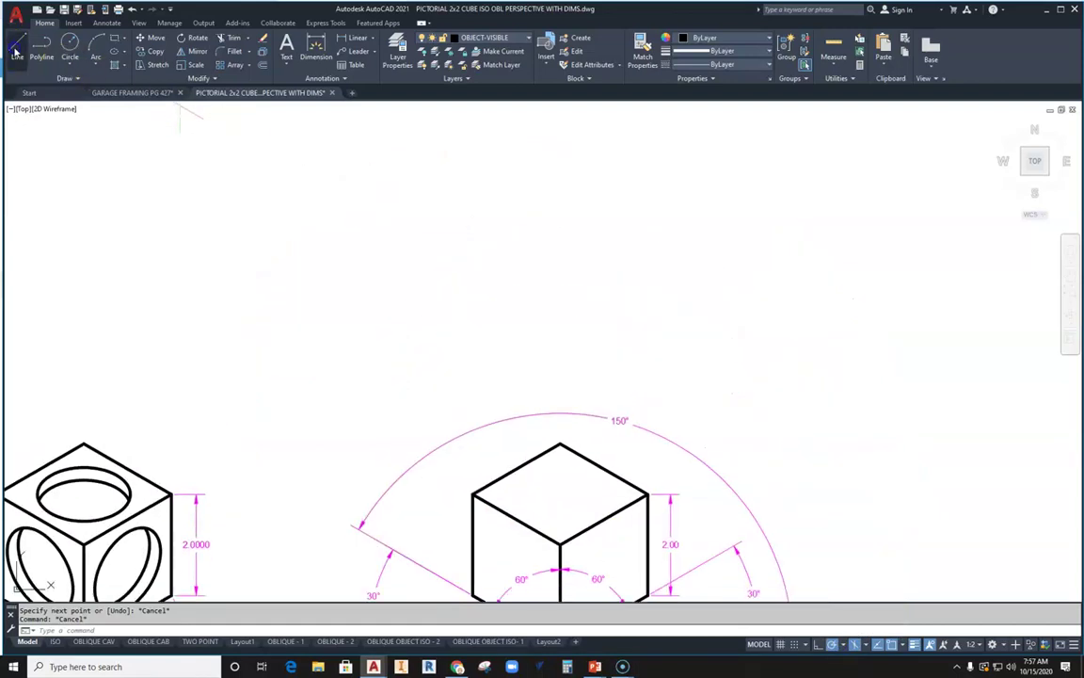
left_click(397, 348)
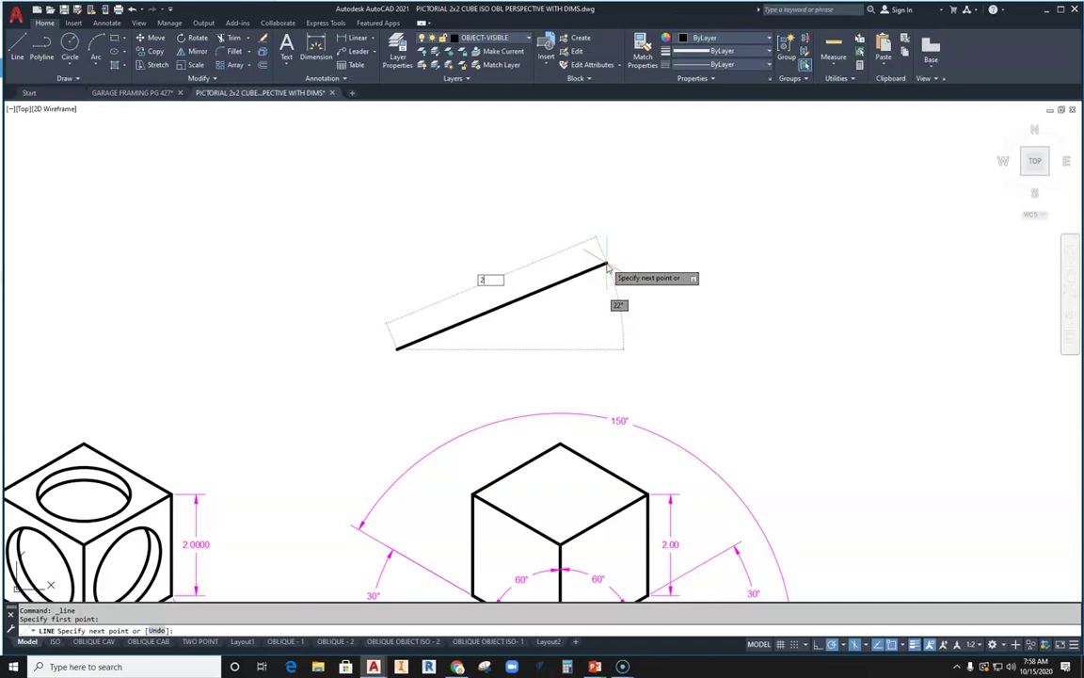
key("Tab")
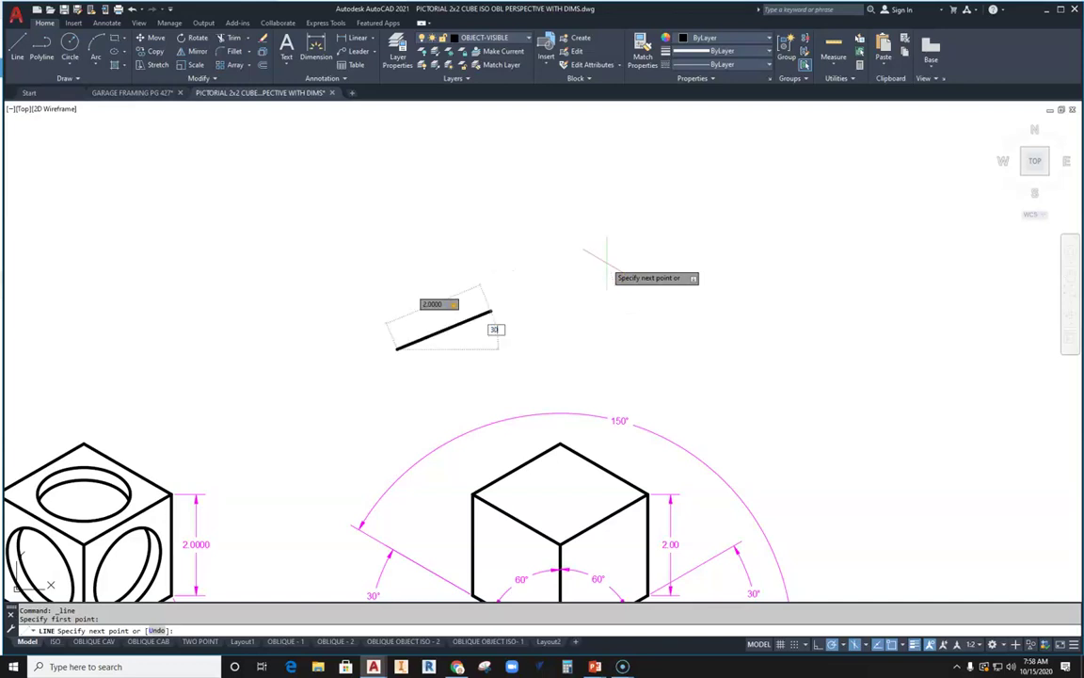
key("Return")
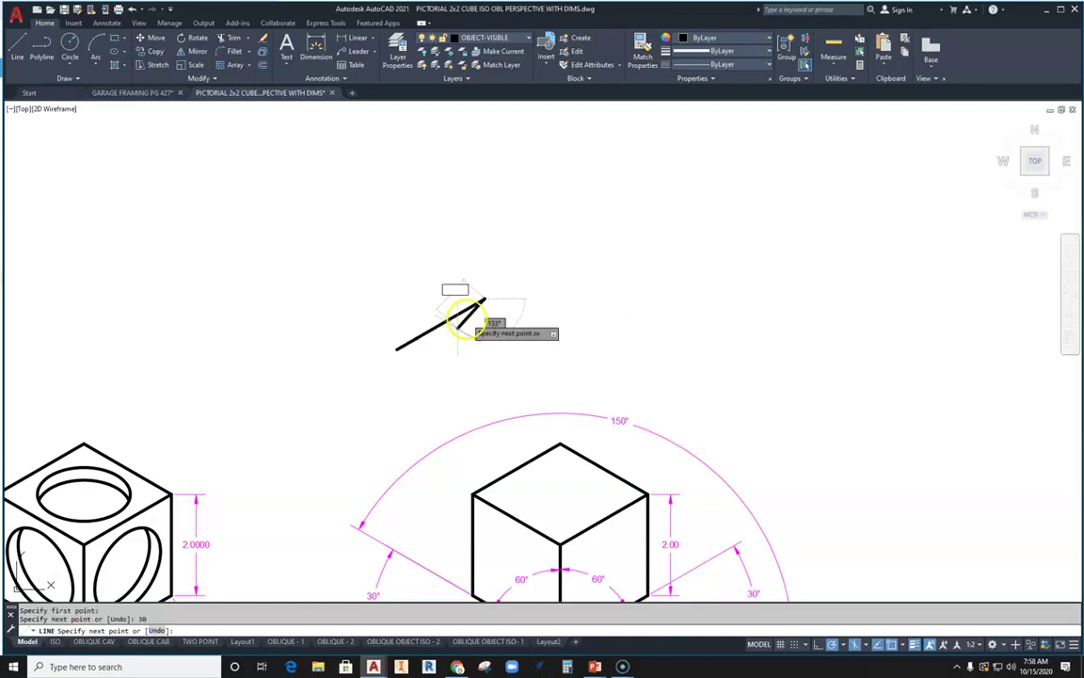
key("Escape")
Start another line from the 30° line's lower endpoint.
scroll(453, 331, "up", 2)
left_click(17, 57)
left_click(361, 359)
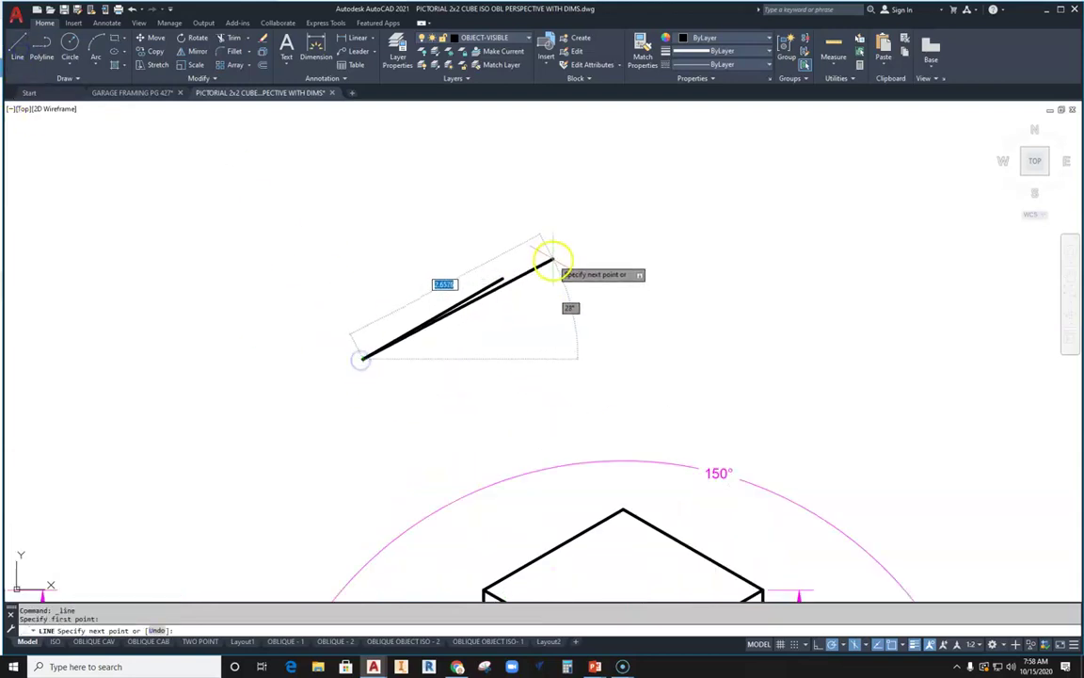
Cancel the unfinished line and delete the 2-unit 30° line.
key("Escape")
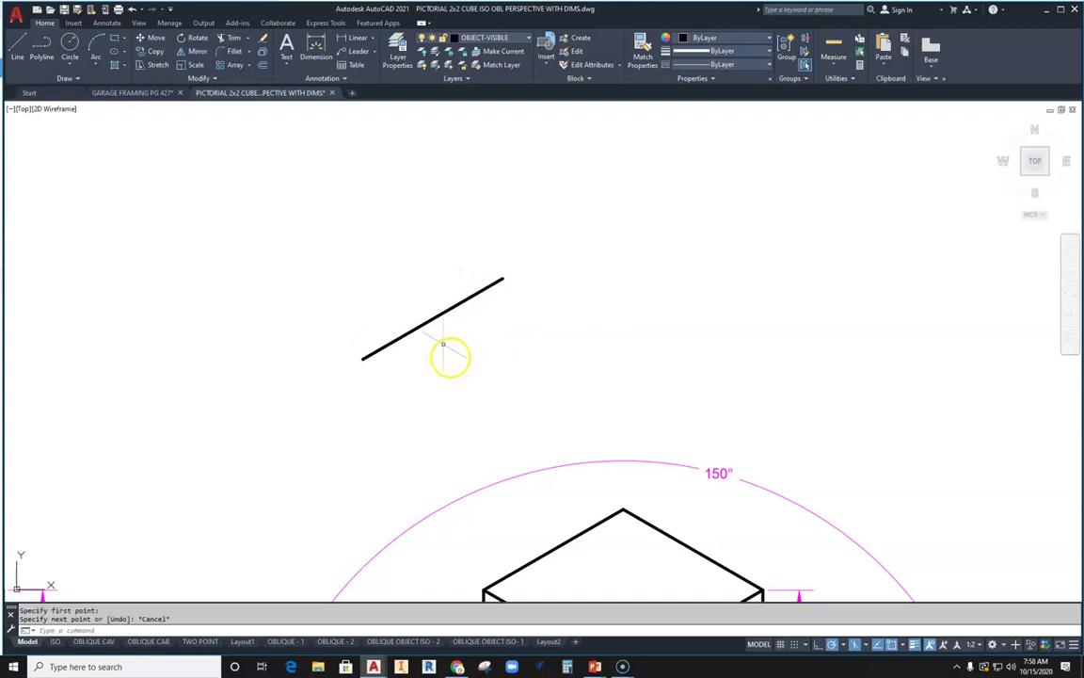
left_click(436, 317)
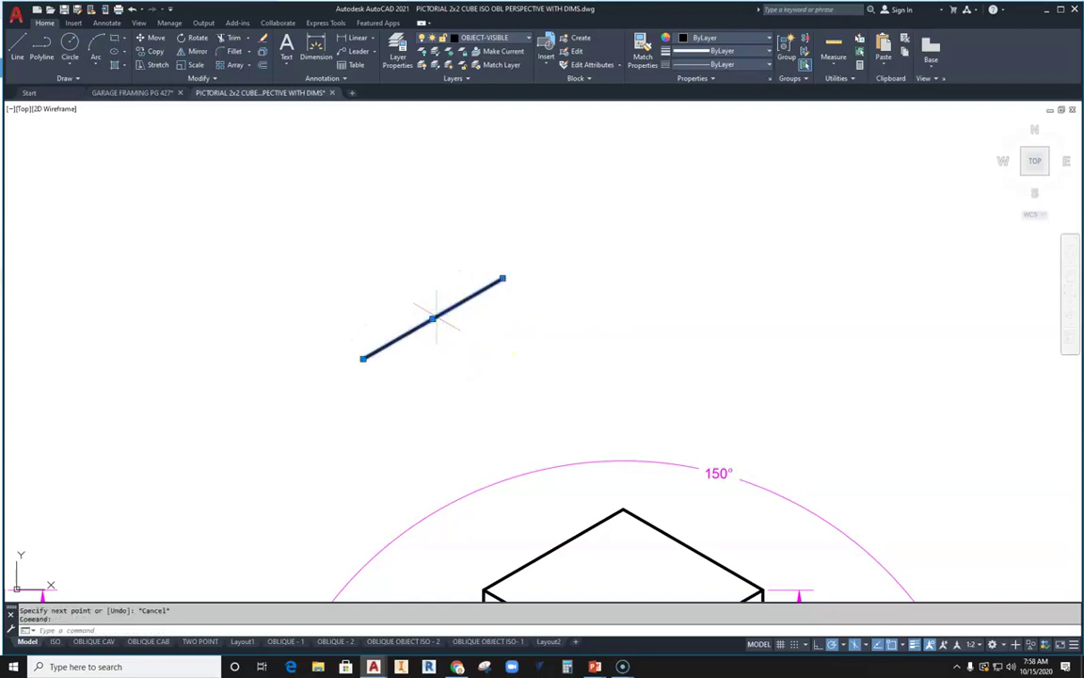
key("Delete")
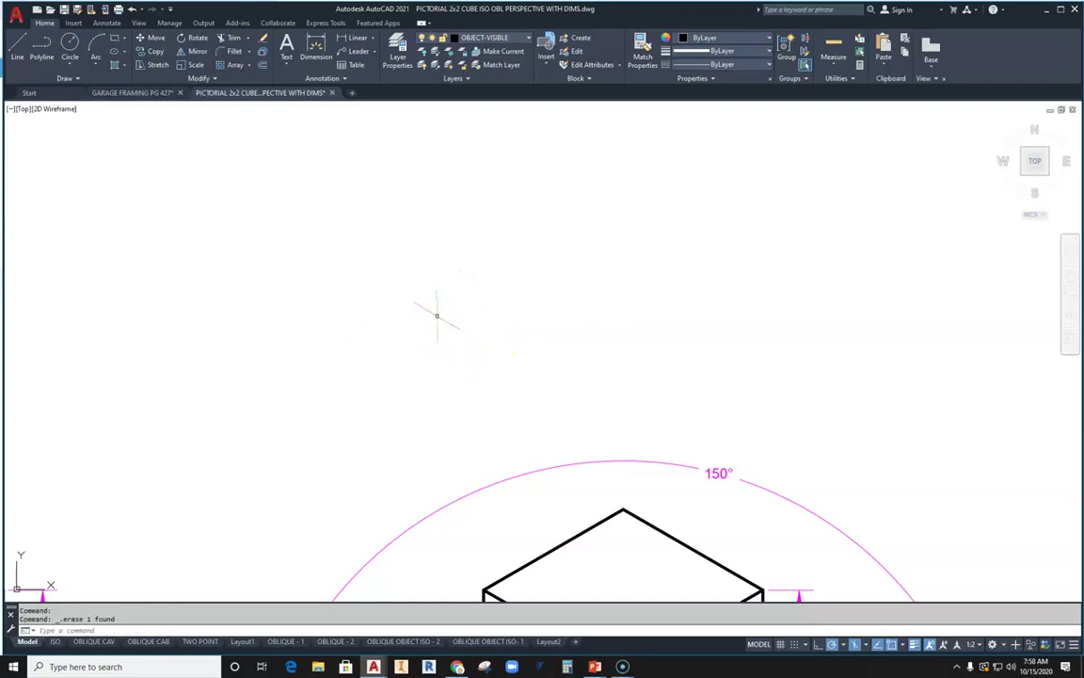
Switch polar tracking back to 30, 60, 90, 120 increments.
left_click(846, 646)
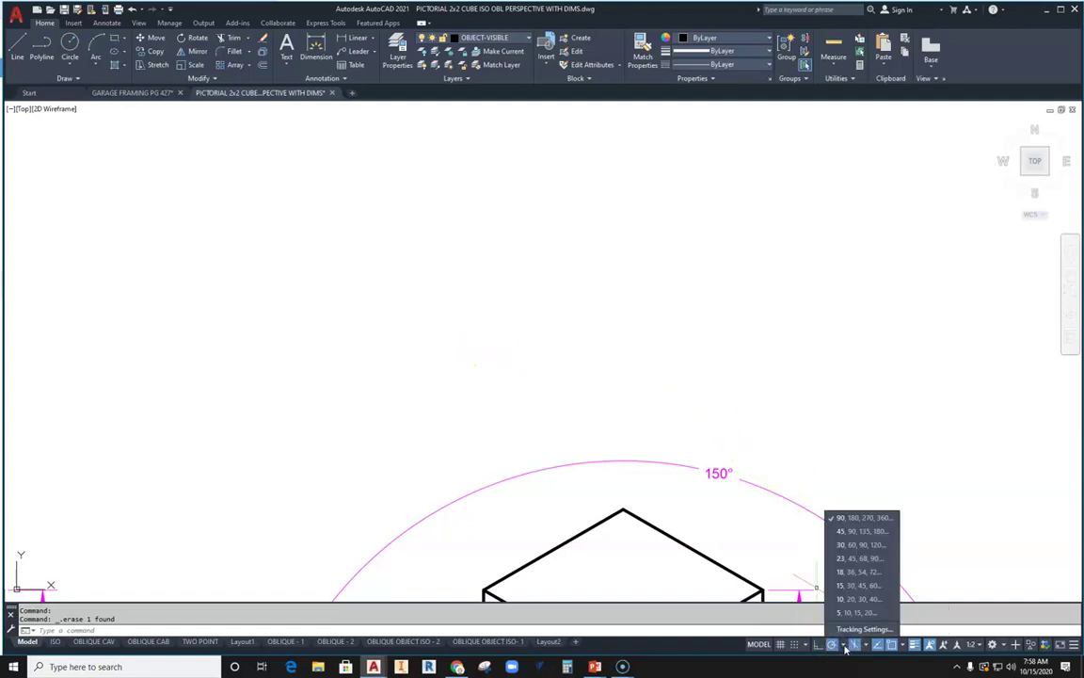
left_click(854, 545)
left_click(18, 47)
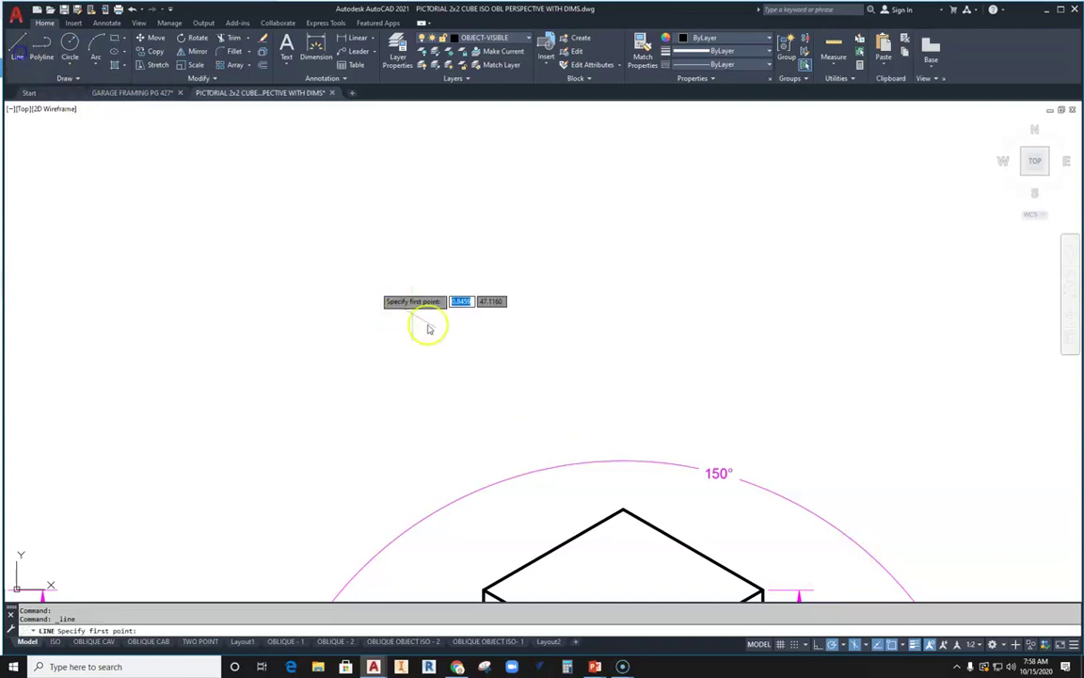
Place the new line's first point above the cube, keeping it in view while zooming.
left_click(443, 376)
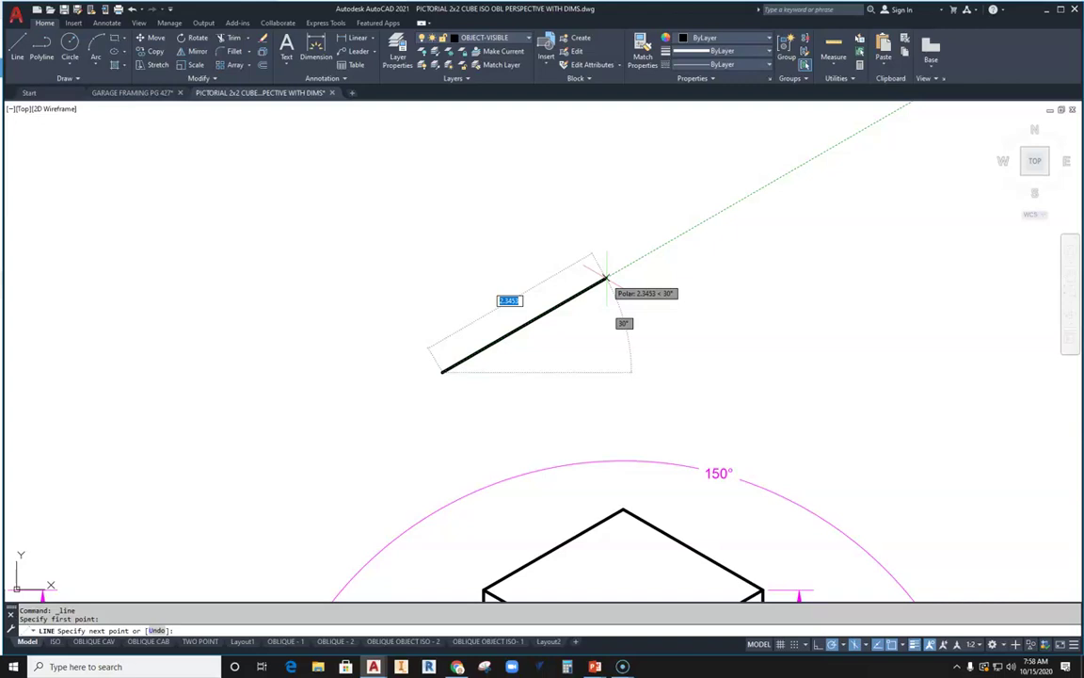
scroll(593, 145, "down", 4)
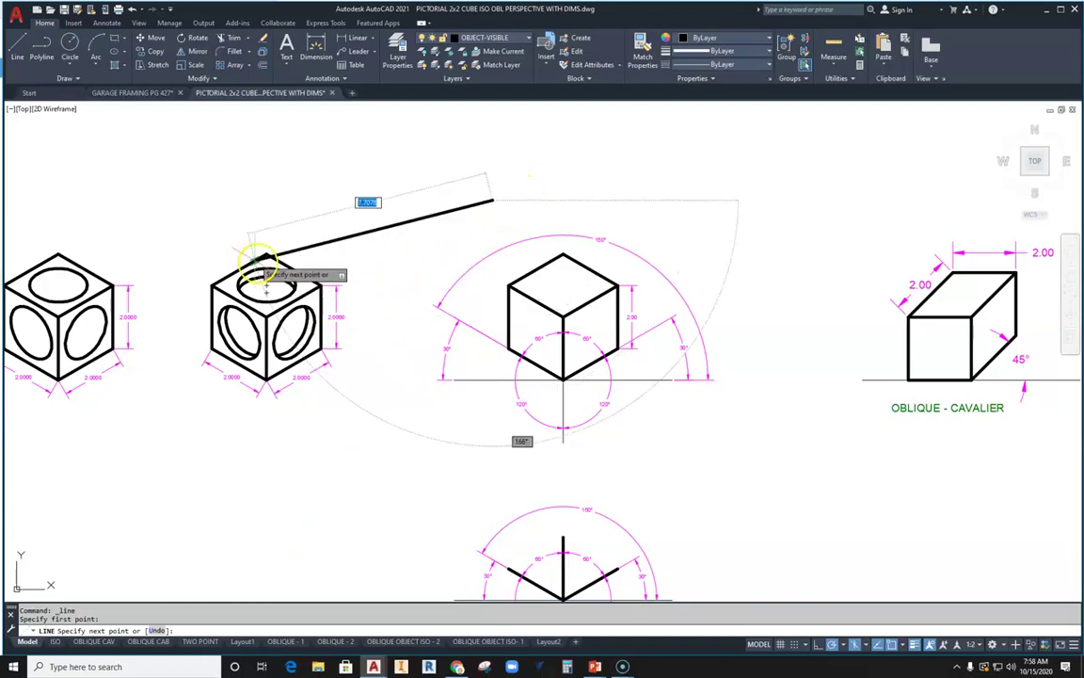
middle_click_drag(499, 200, 411, 309)
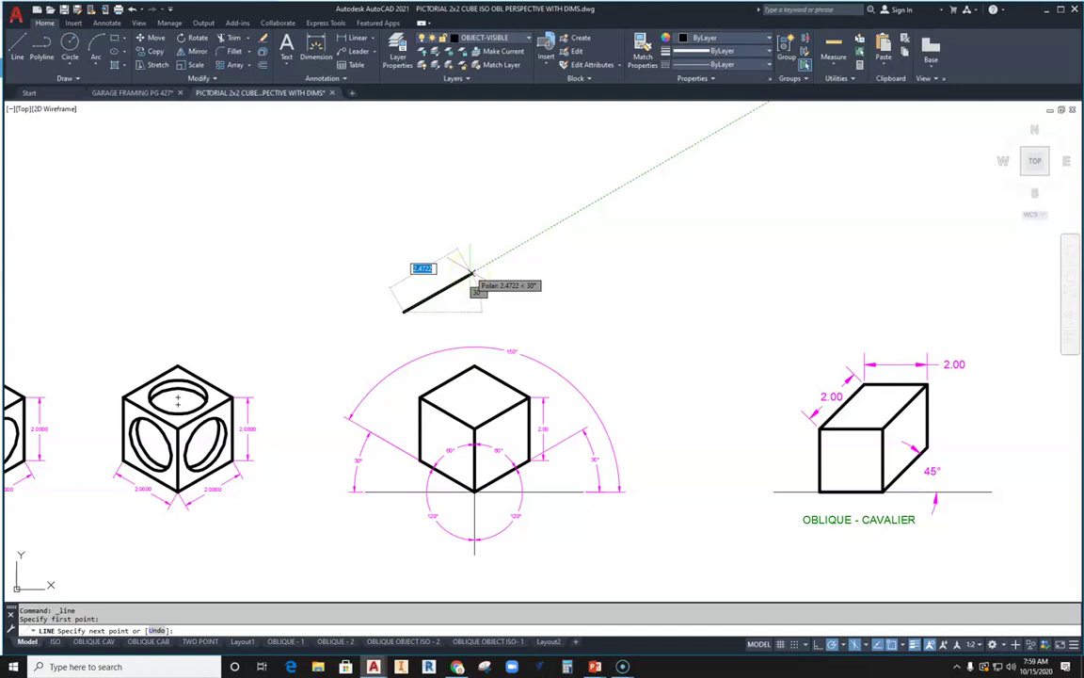
scroll(470, 274, "up", 4)
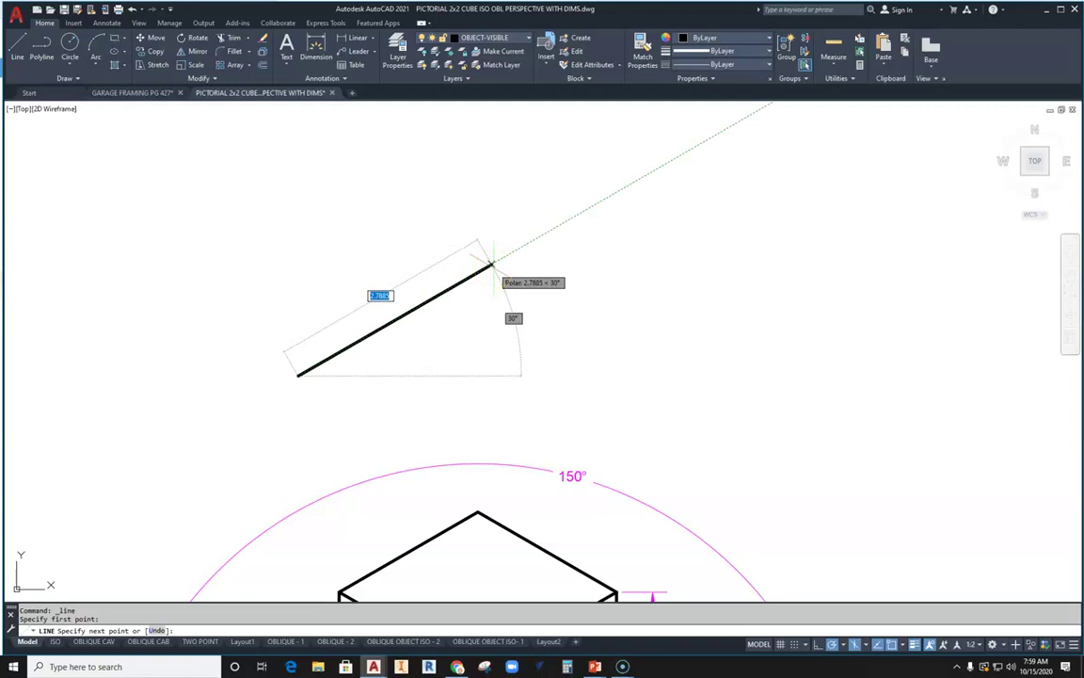
middle_click_drag(428, 322, 483, 291)
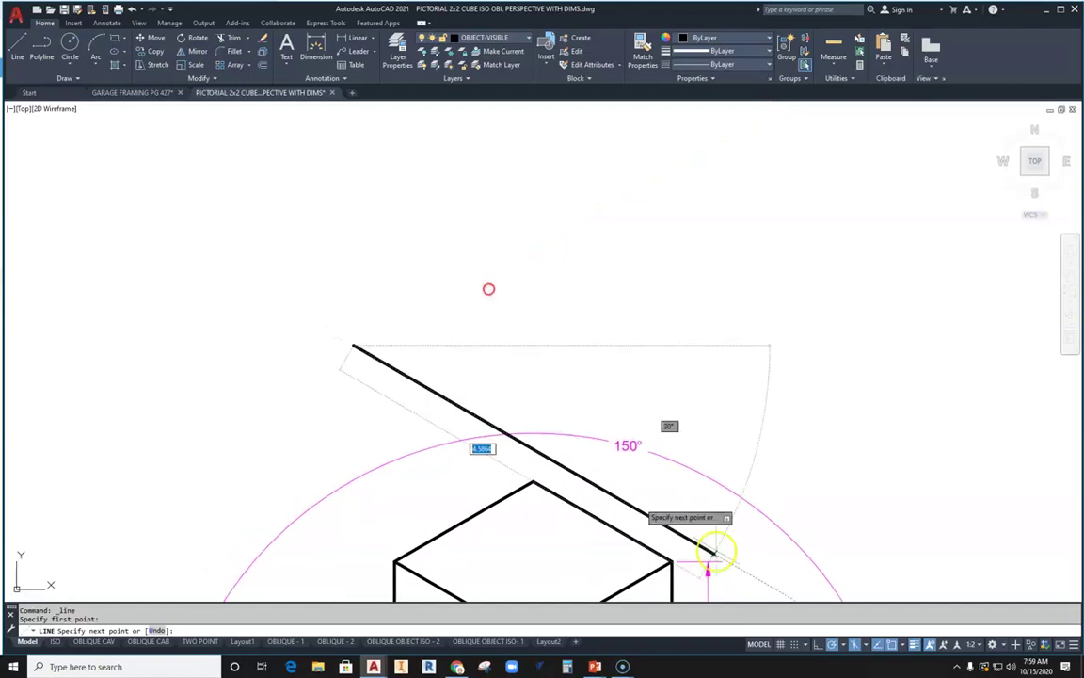
Draw the right face with 2-unit edges at 30°, 90° and 210°, closed at the bottom corner.
left_click(844, 644)
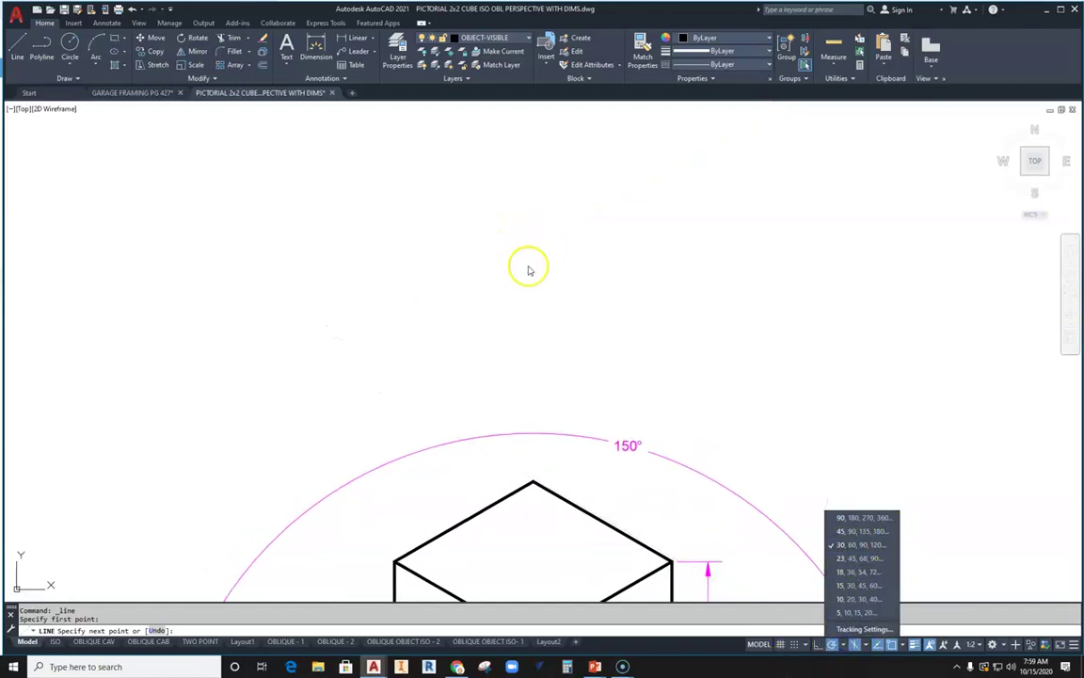
left_click(18, 44)
left_click(377, 321)
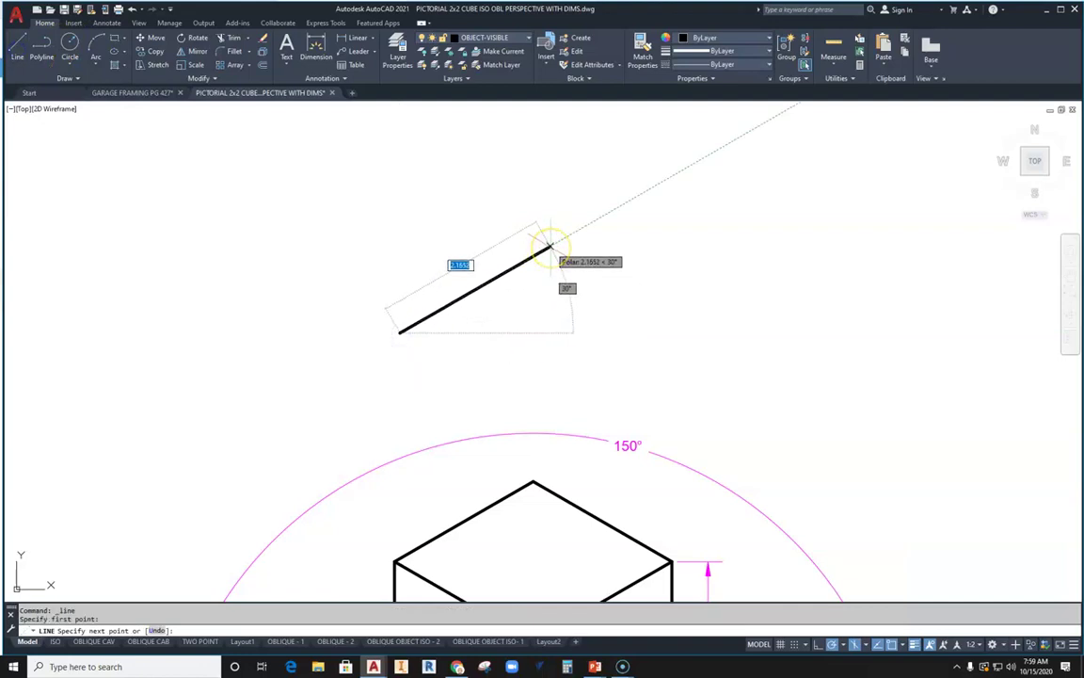
type("2")
key("Return")
middle_click_drag(486, 280, 489, 409)
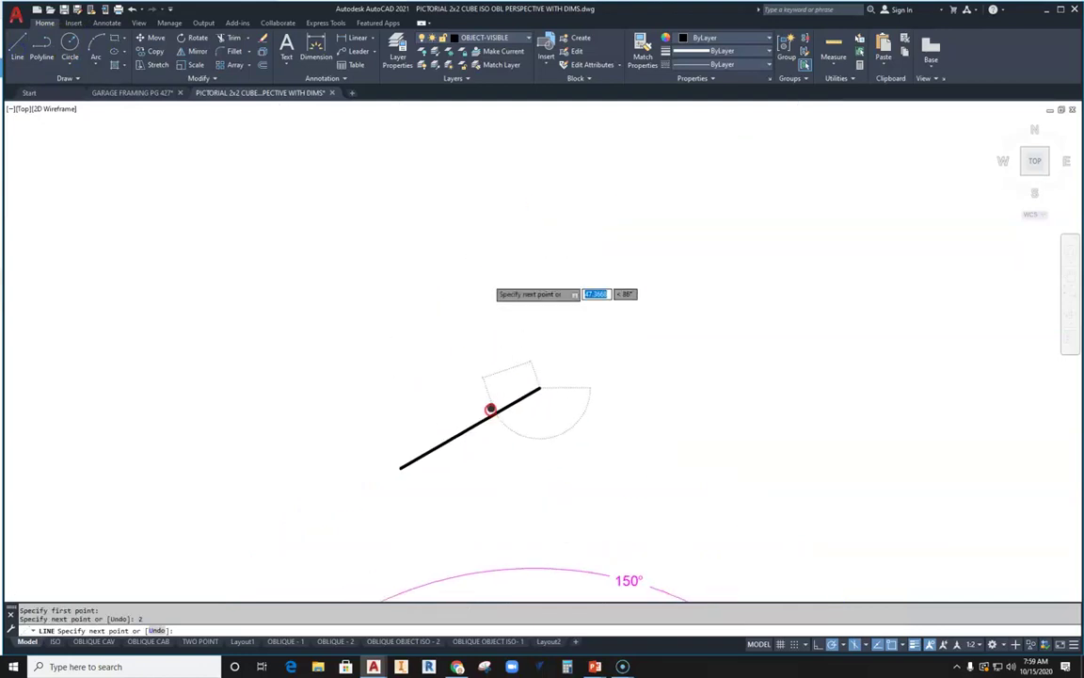
type("2")
key("Return")
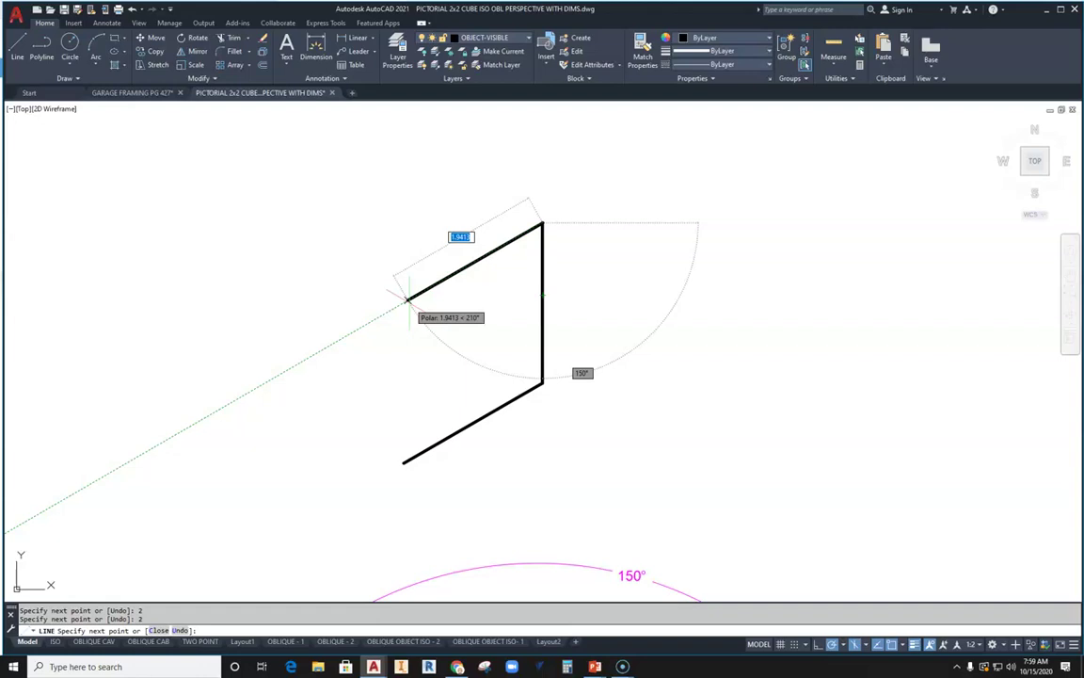
type("2")
key("Return")
left_click(402, 461)
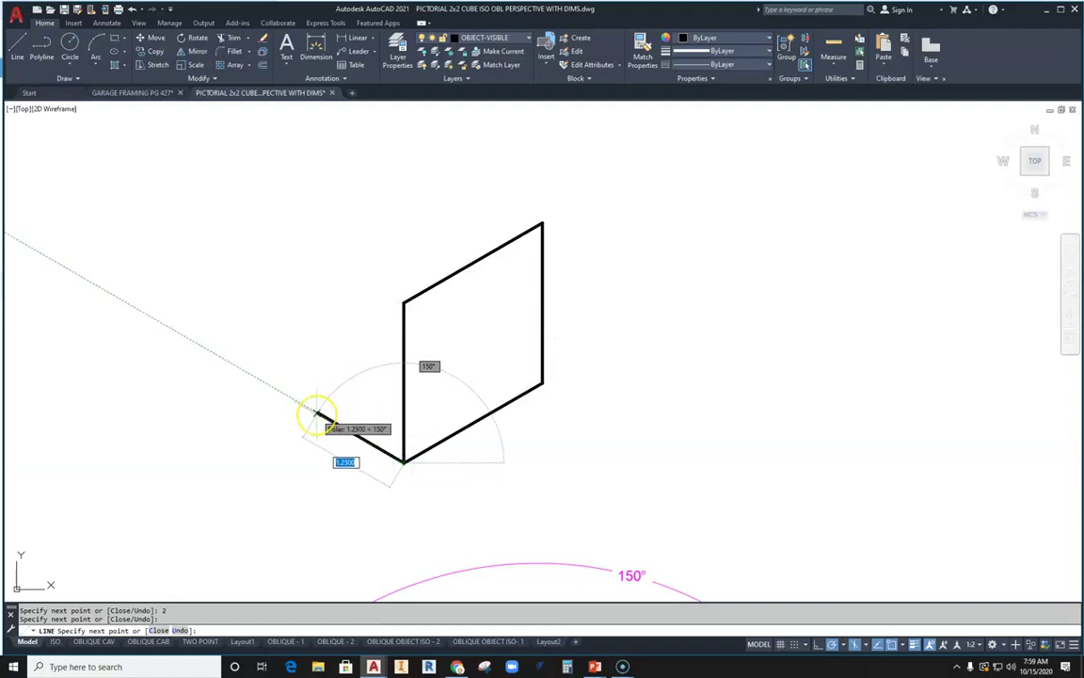
Draw the left face with 2-unit edges at 150° and 90°, closing at the middle vertex.
type("2")
key("Return")
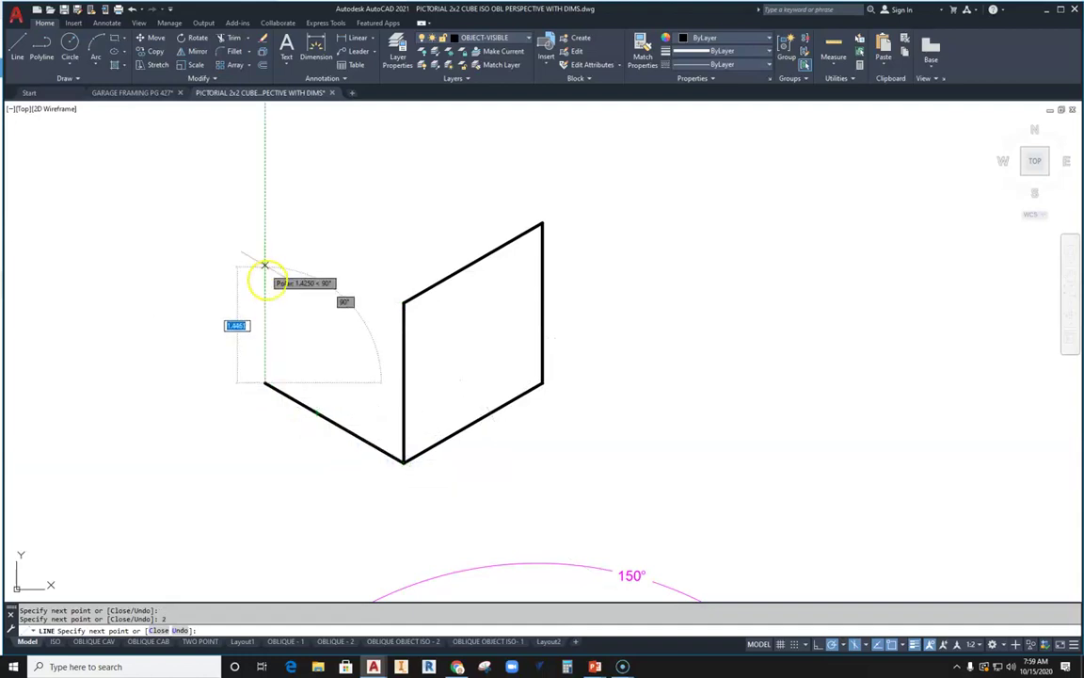
type("2")
key("Return")
left_click(403, 303)
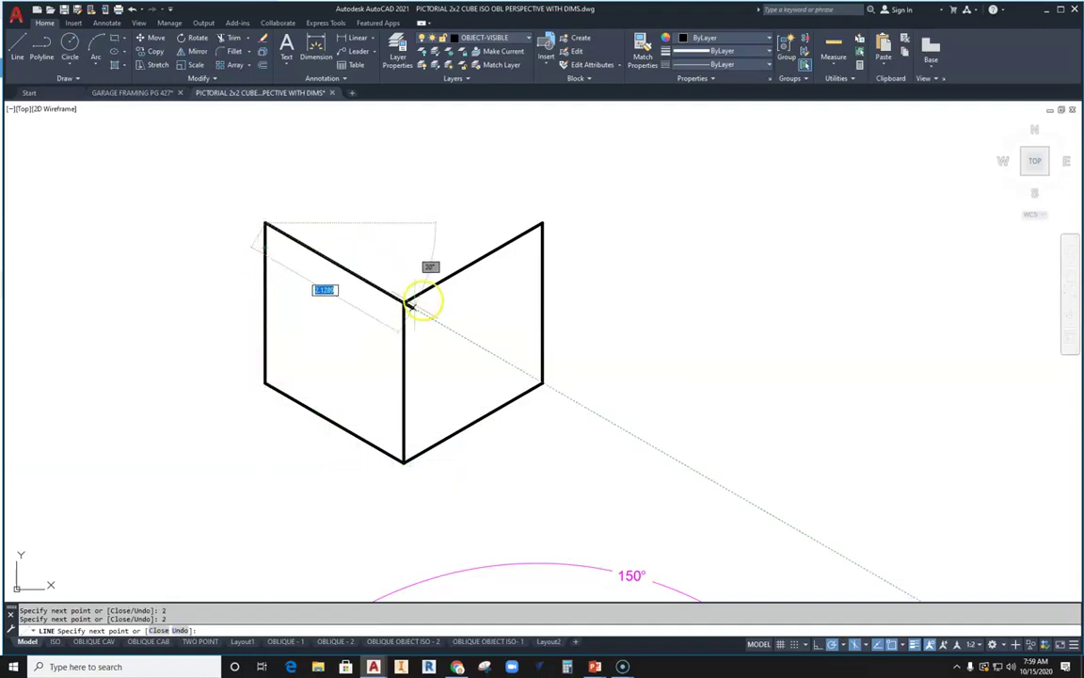
key("Escape")
mouse_move(507, 362)
middle_mouse_down()
mouse_move(510, 386)
mouse_move(558, 400)
middle_mouse_up()
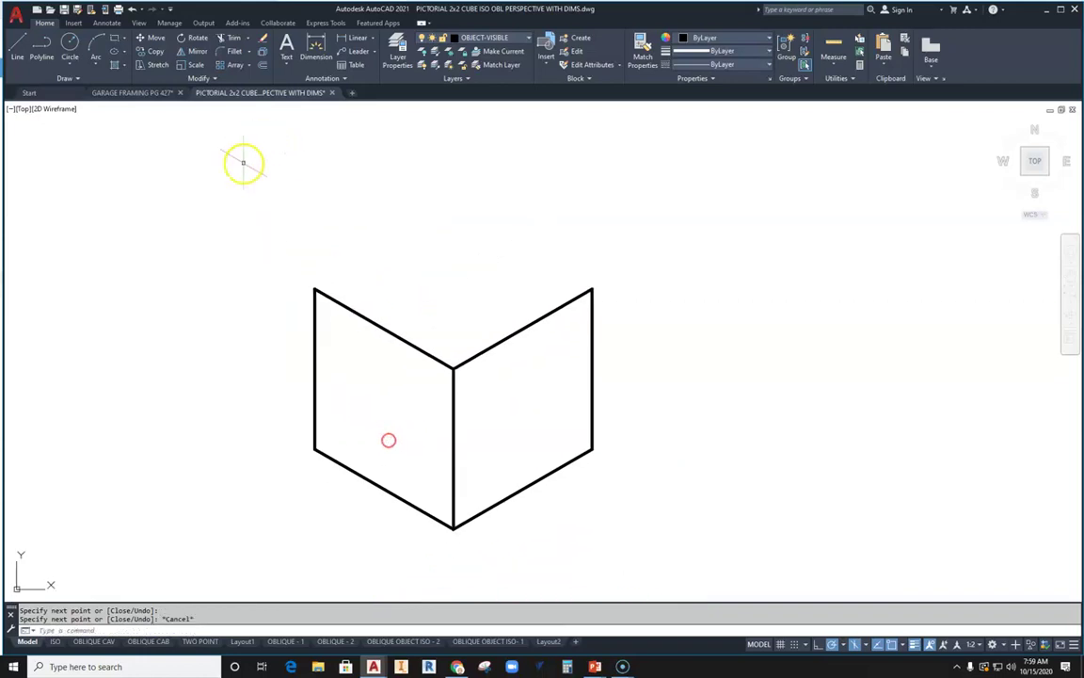
Repeat LINE to draw a 2-unit top edge at 30° from the top-left vertex.
right_click(229, 198)
left_click(265, 204)
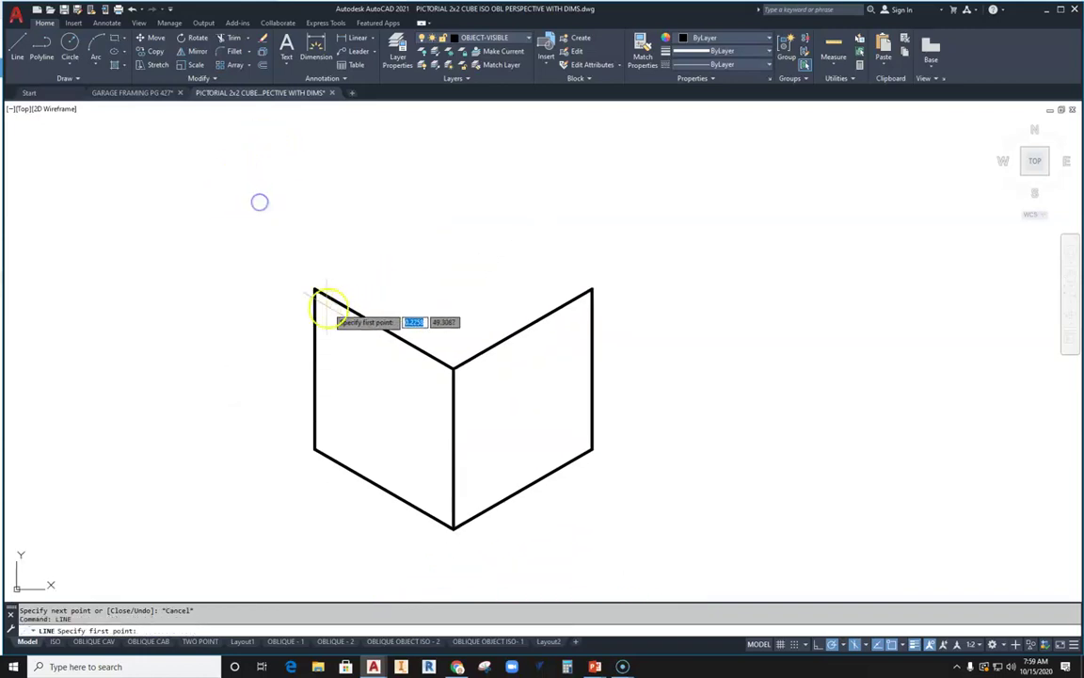
left_click(314, 289)
type("2")
key("Return")
key("Escape")
Begin another top edge from that edge's end, then cancel it.
right_click(241, 139)
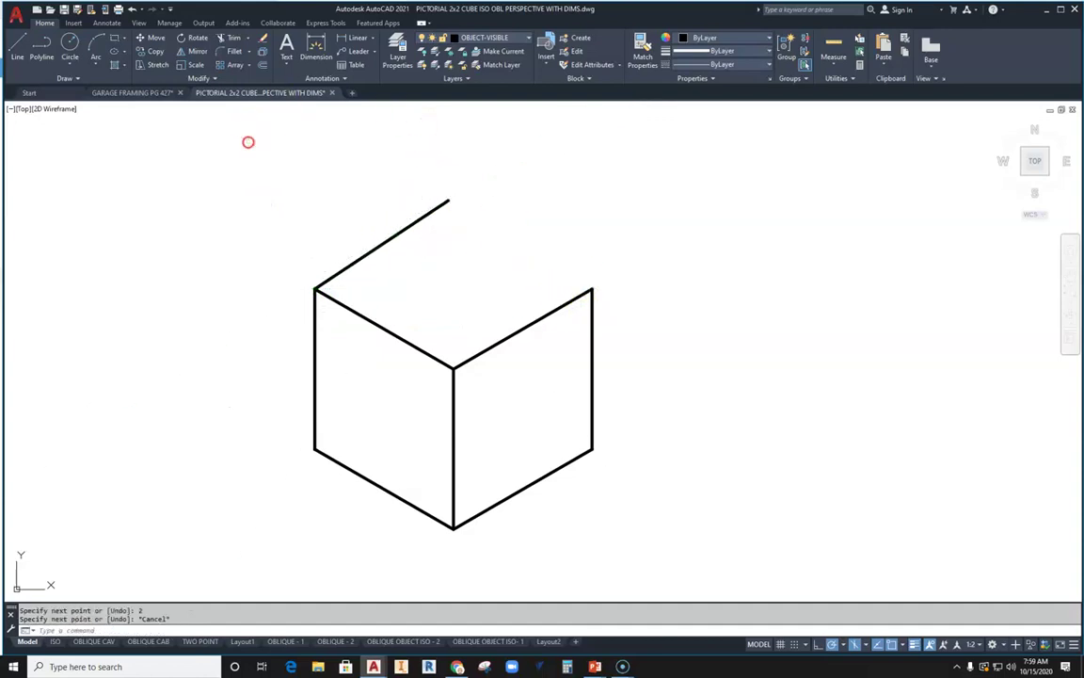
left_click(279, 146)
left_click(448, 200)
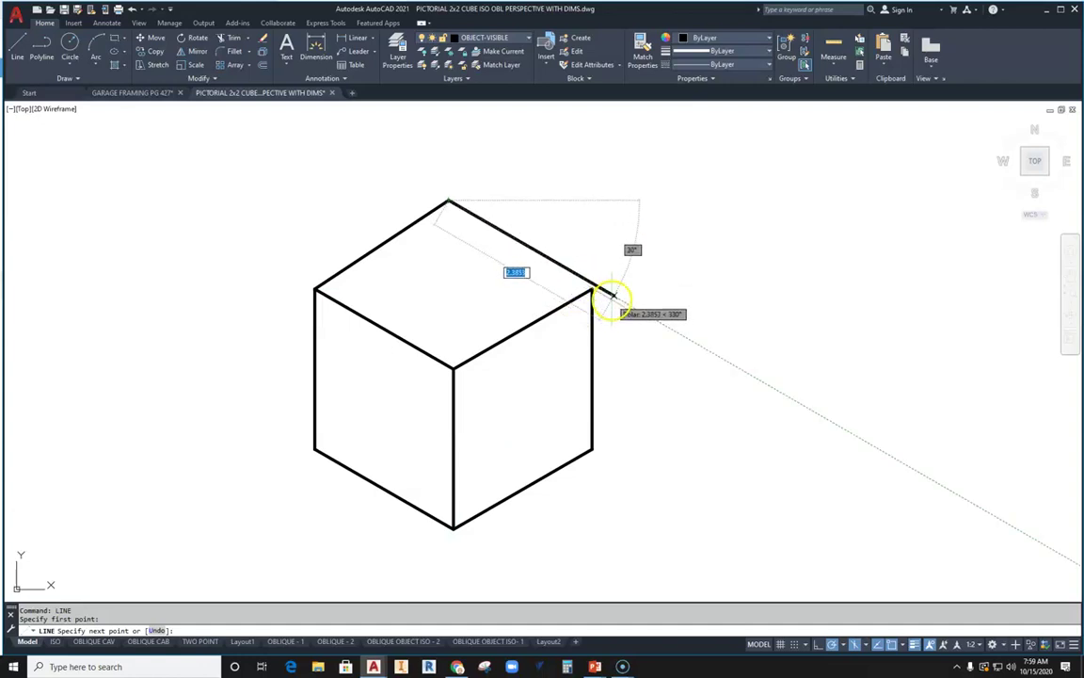
scroll(616, 297, "up", 5)
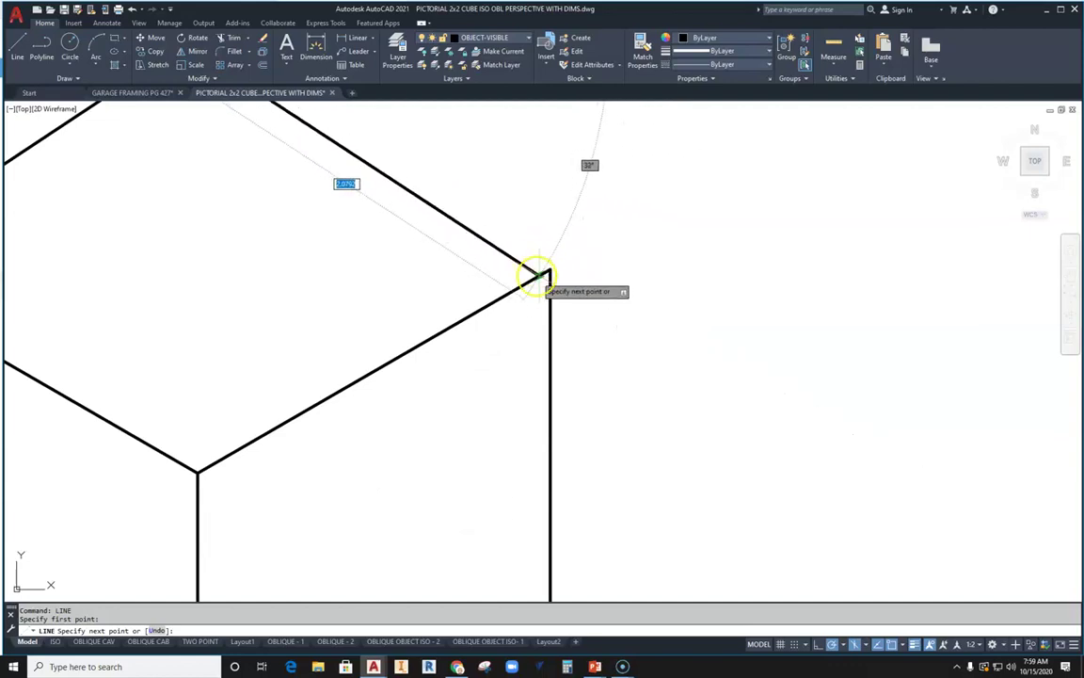
scroll(564, 261, "down", 5)
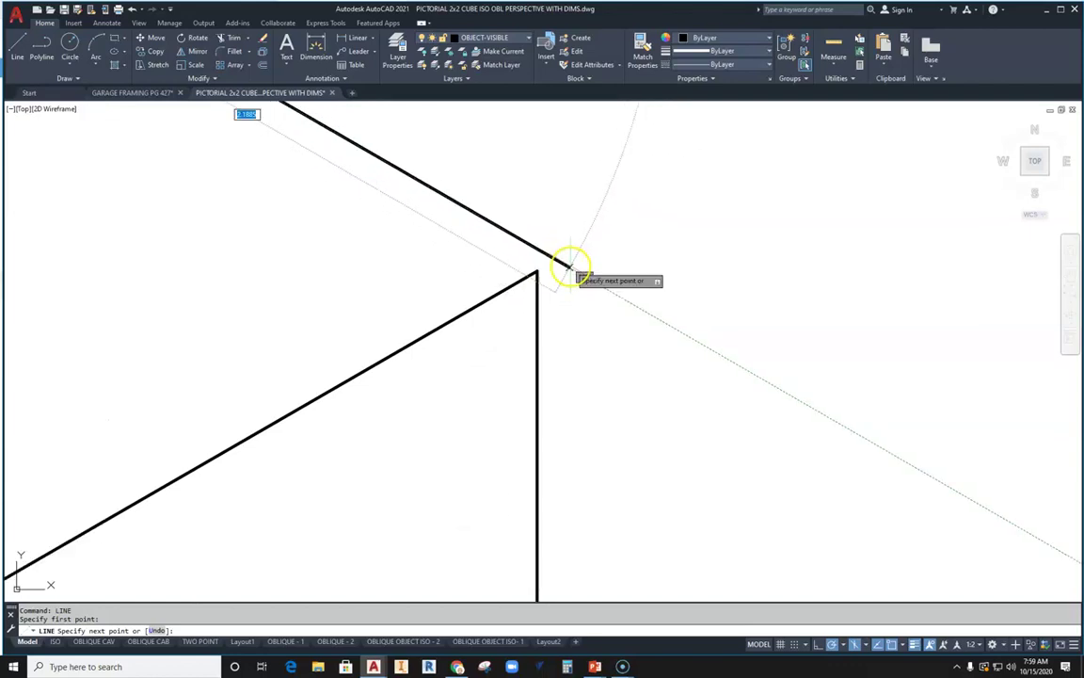
key("Escape")
Delete the misplaced top-left edge line.
left_click(395, 173)
left_click(245, 213)
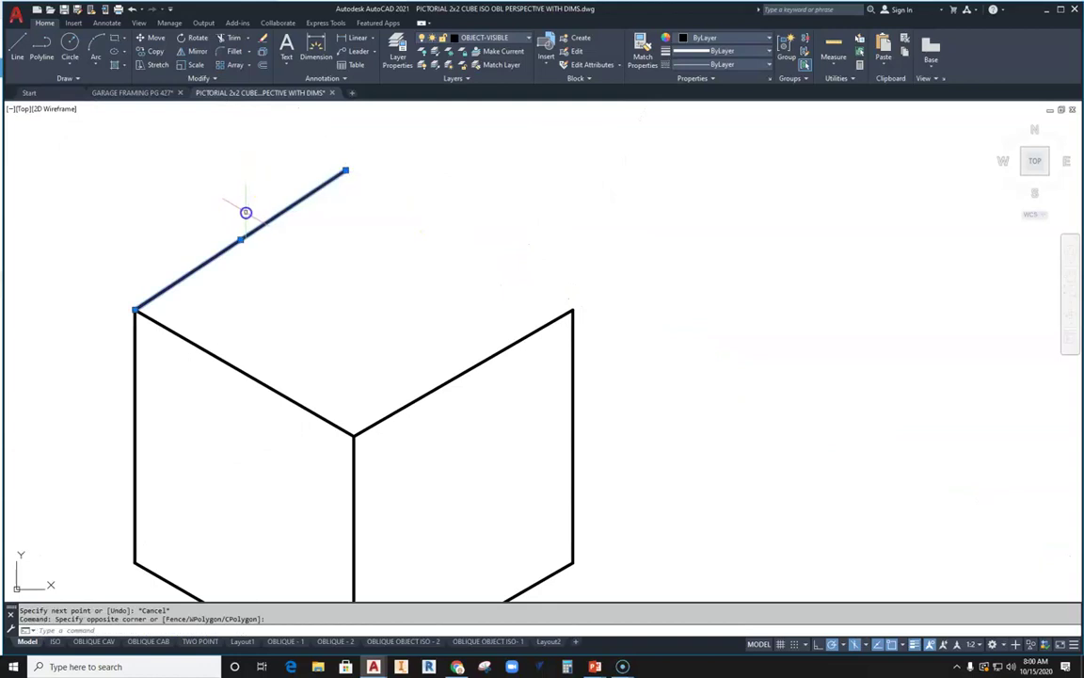
key("Delete")
Draw a 2-unit edge at 30° from the top-left corner, then on to the right corner.
left_click(17, 47)
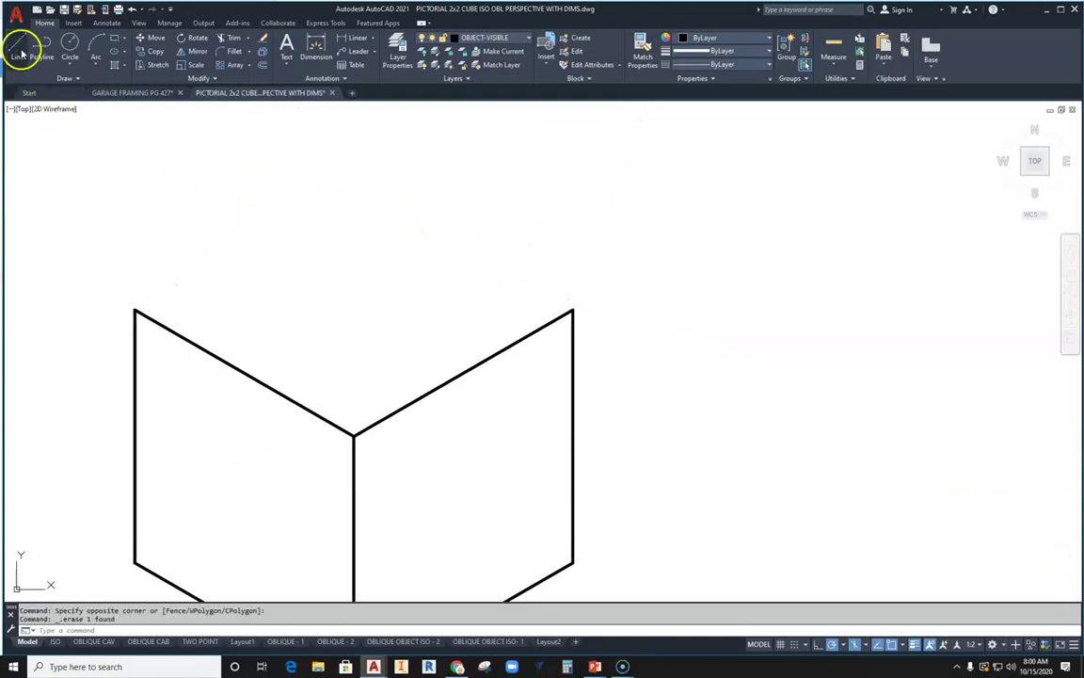
left_click(134, 310)
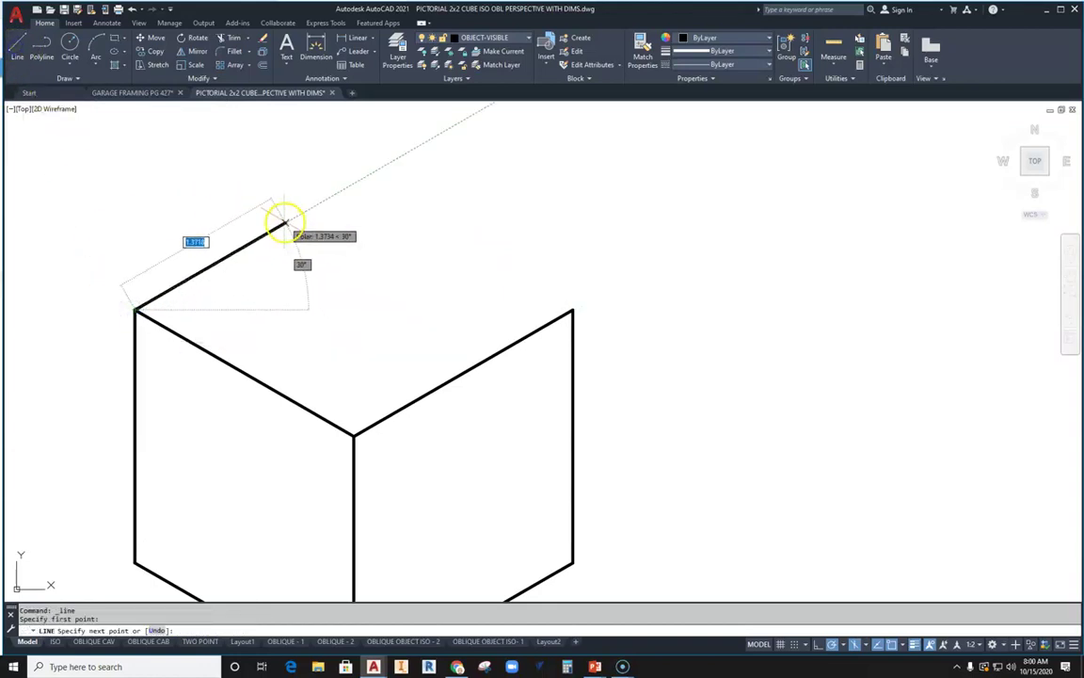
type("2")
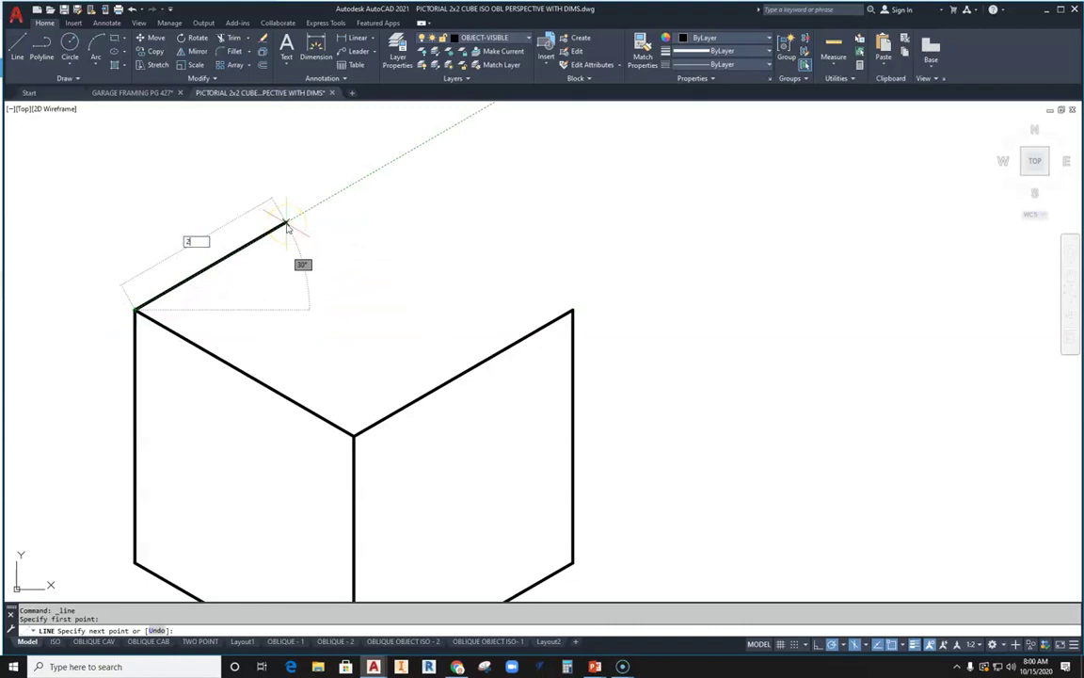
key("Return")
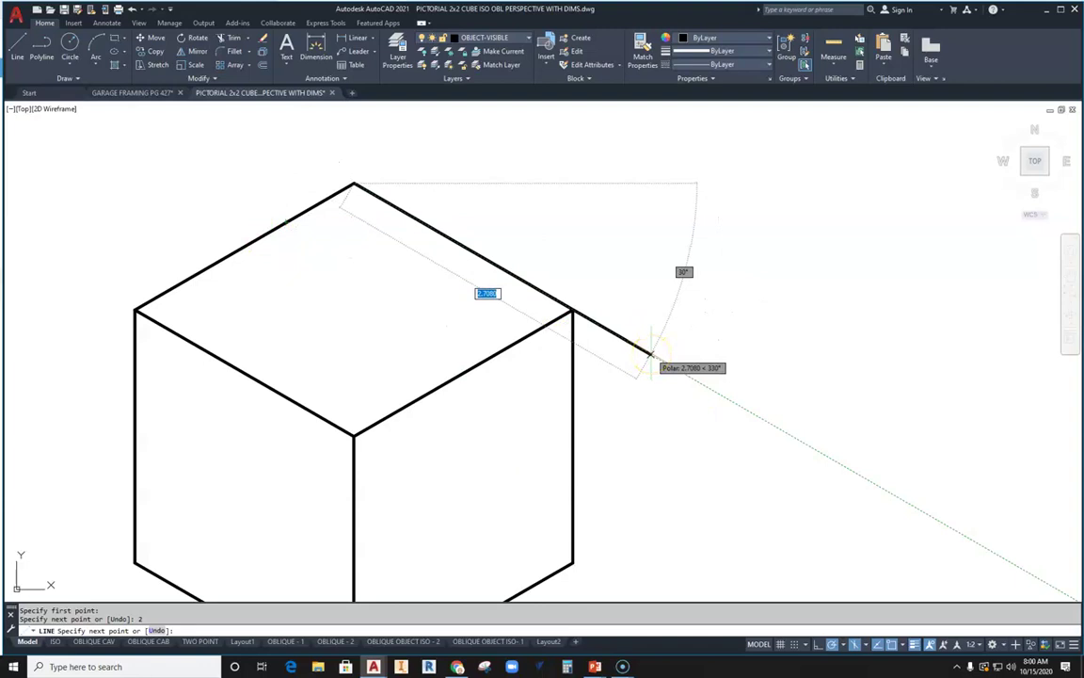
left_click(571, 312)
key("Escape")
middle_click_drag(569, 316, 658, 279)
scroll(571, 313, "up", 5)
scroll(494, 325, "down", 5)
mouse_move(494, 324)
middle_mouse_down()
mouse_move(513, 249)
mouse_move(513, 349)
middle_mouse_up()
scroll(484, 283, "down", 2)
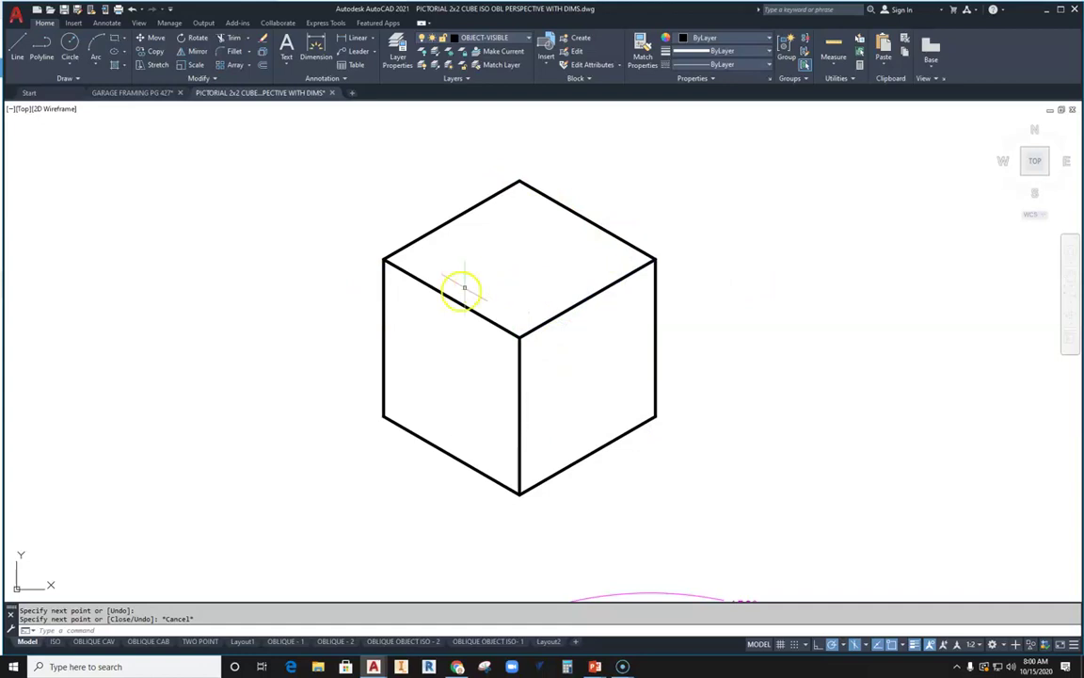
Start the ellipse with EL, recentre the view on the plain cube, and list the ellipse methods.
type("el")
key("Return")
middle_click_drag(610, 428, 585, 436)
scroll(444, 446, "down", 4)
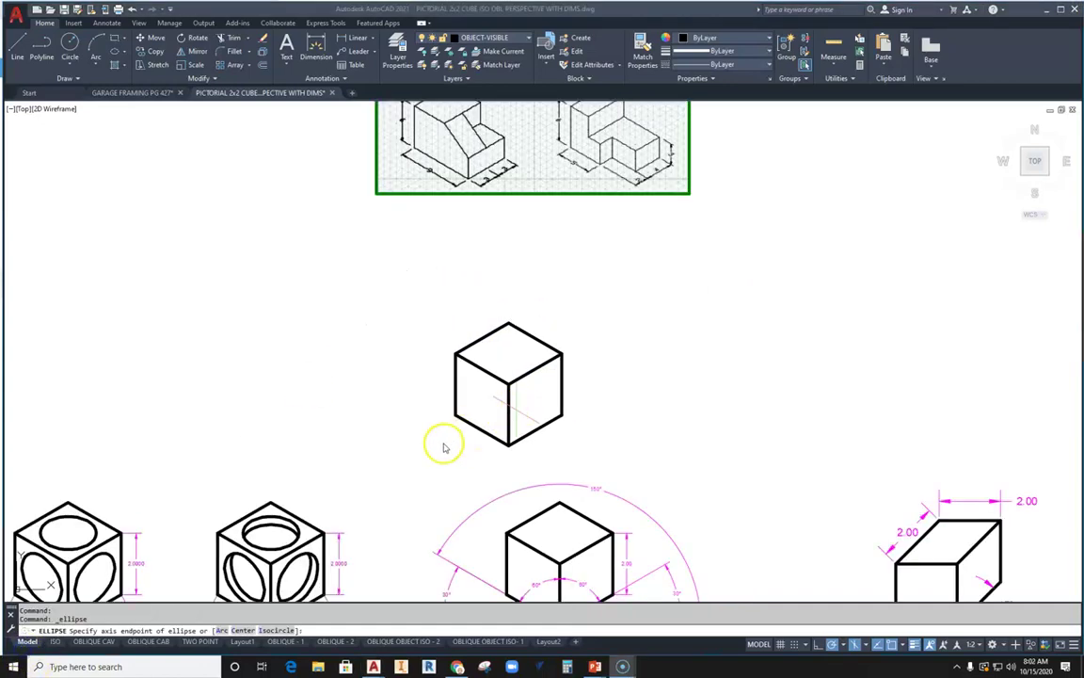
middle_click_drag(375, 467, 505, 310)
scroll(409, 433, "up", 5)
scroll(581, 323, "down", 1)
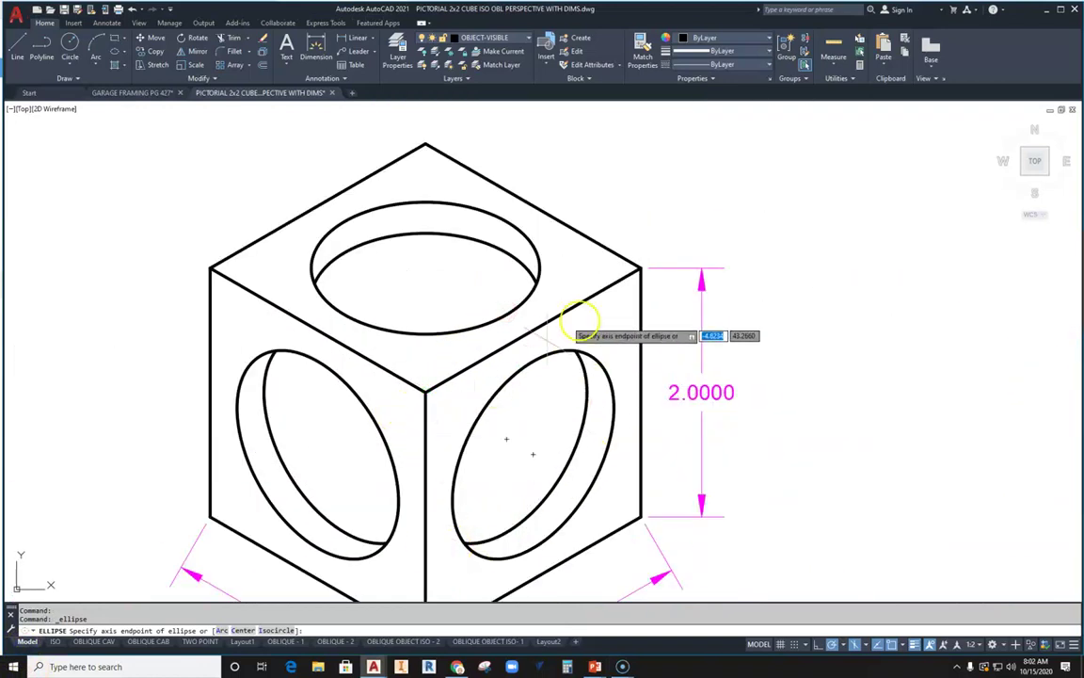
scroll(527, 443, "down", 1)
scroll(659, 263, "down", 2)
middle_click_drag(658, 263, 529, 356)
scroll(473, 381, "up", 2)
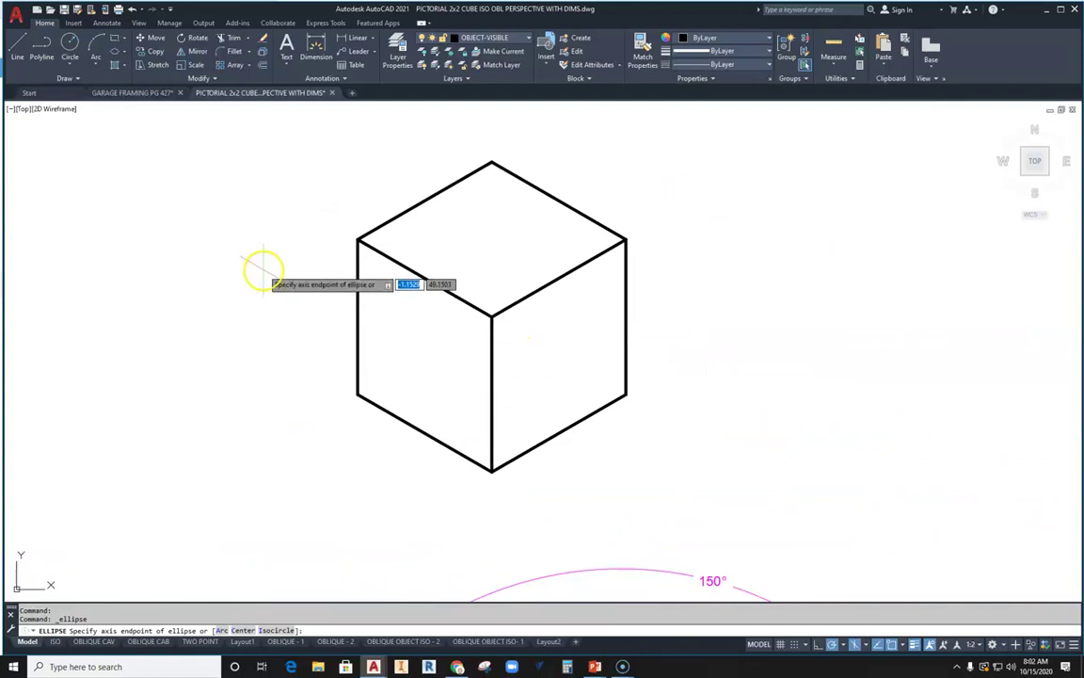
left_click(126, 56)
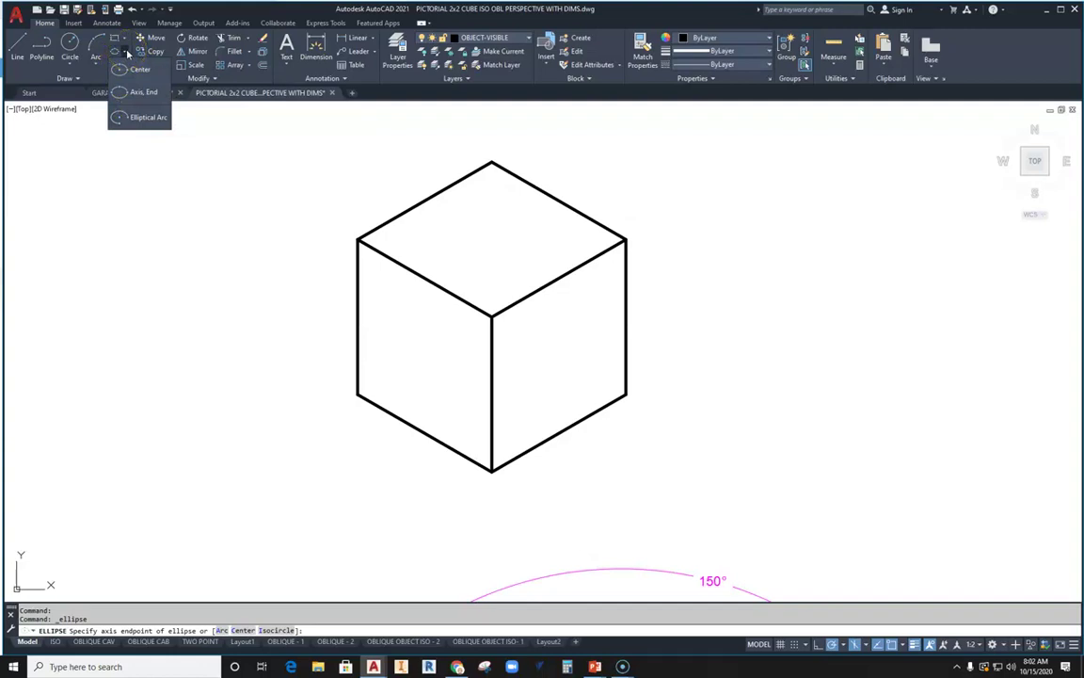
Try the Axis, End ellipse method and its Isocircle option before isometric drafting is on.
left_click(137, 93)
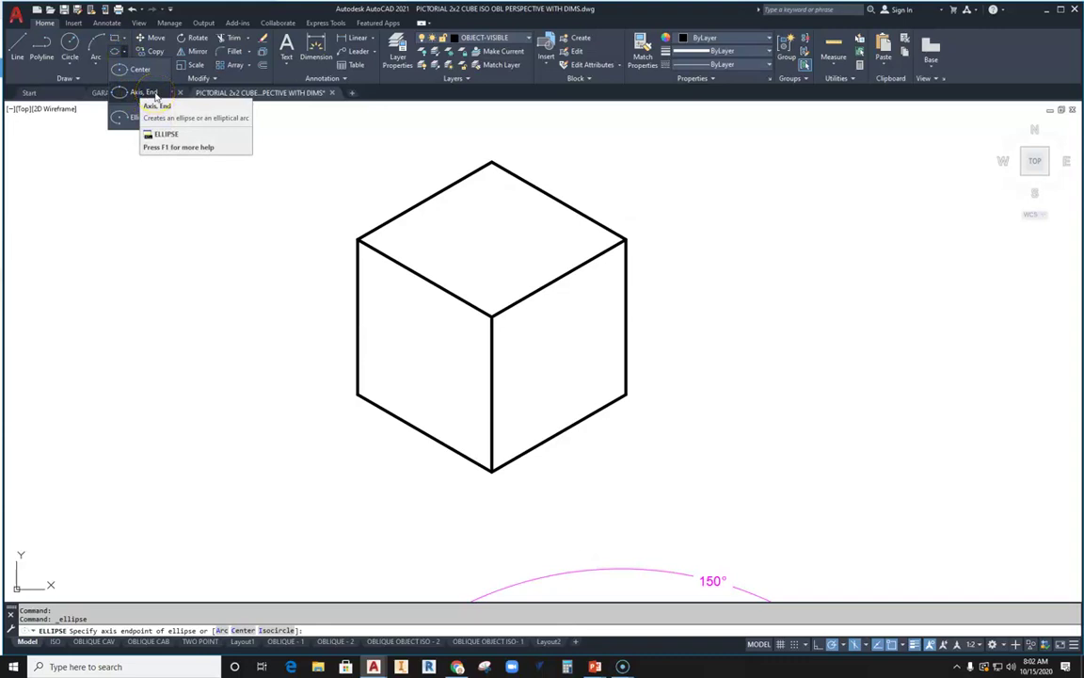
left_click(133, 92)
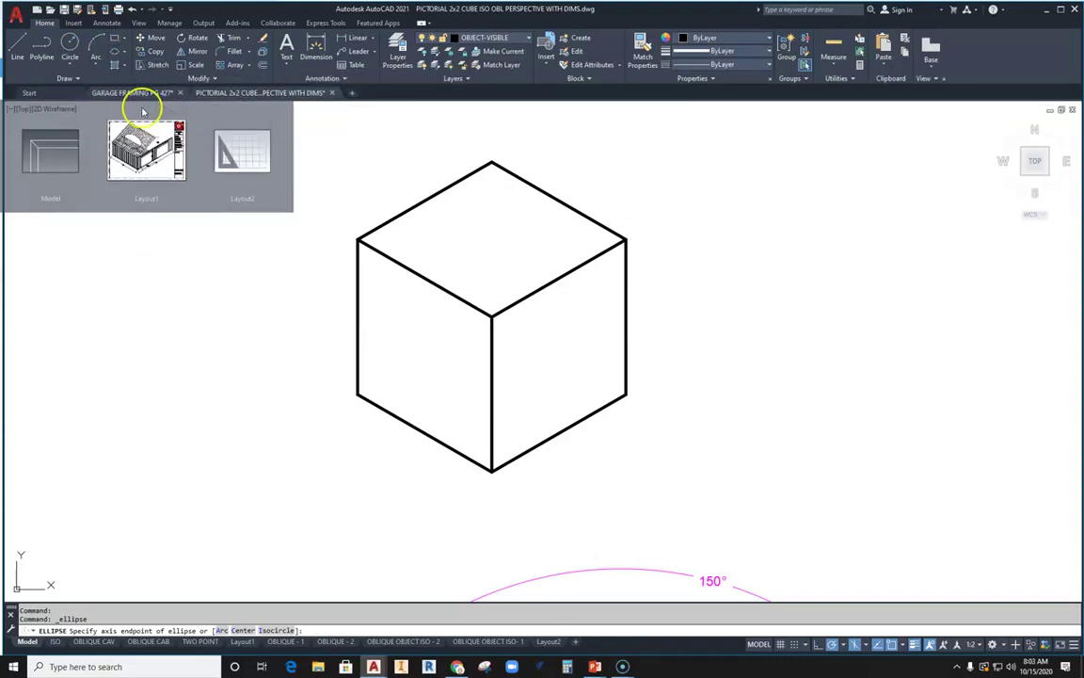
key("Escape")
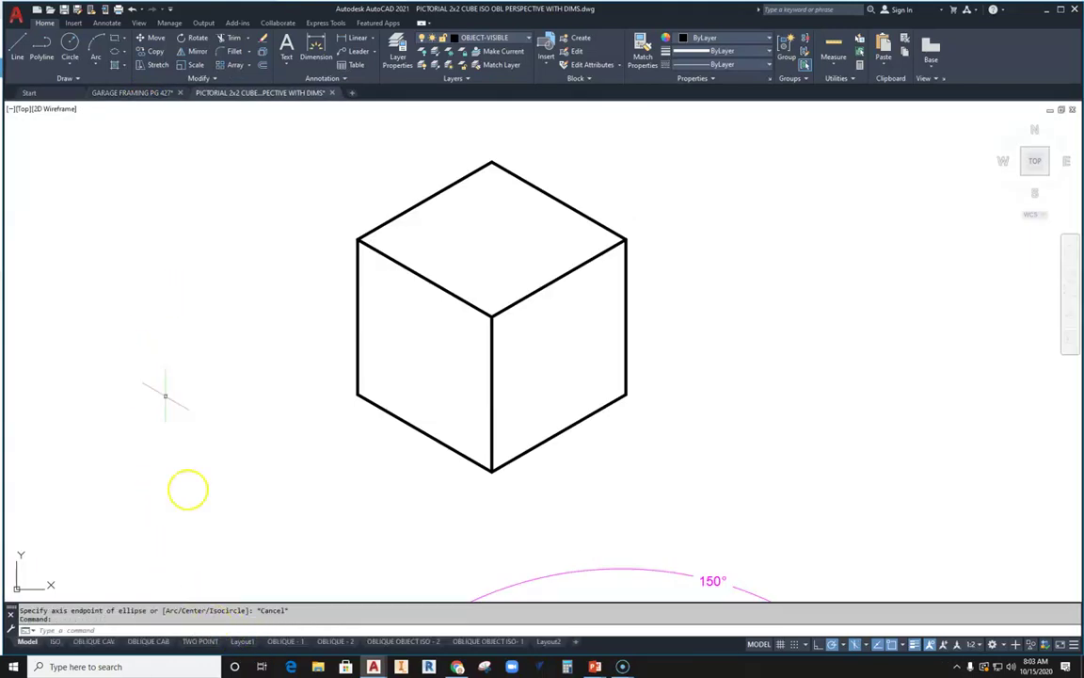
left_click(124, 51)
left_click(132, 93)
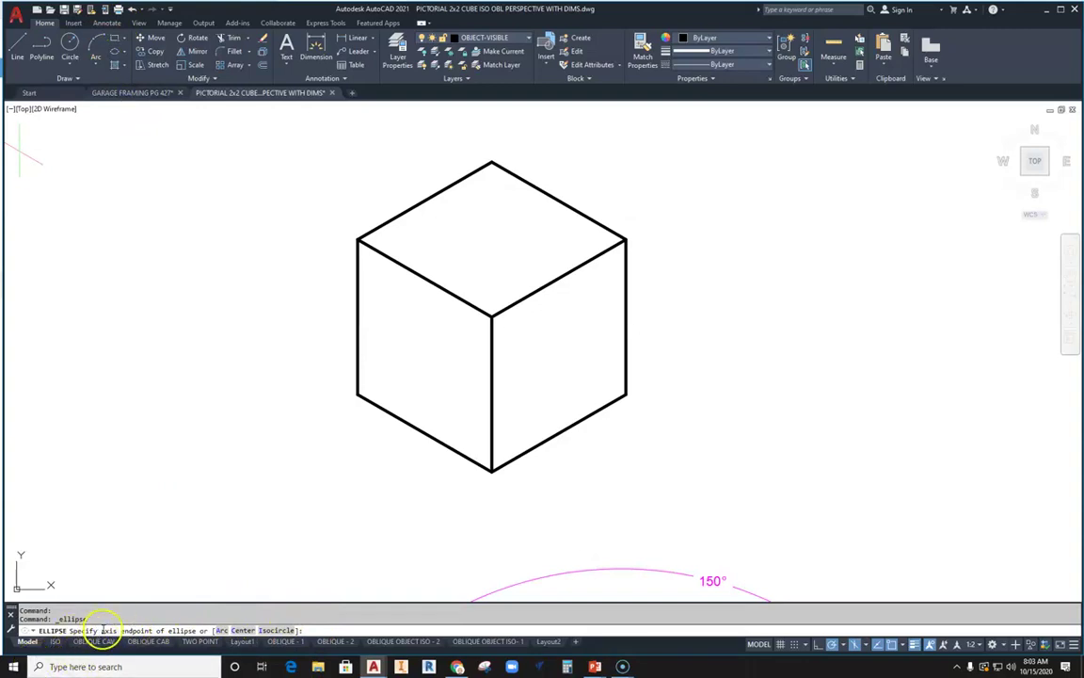
left_click(279, 630)
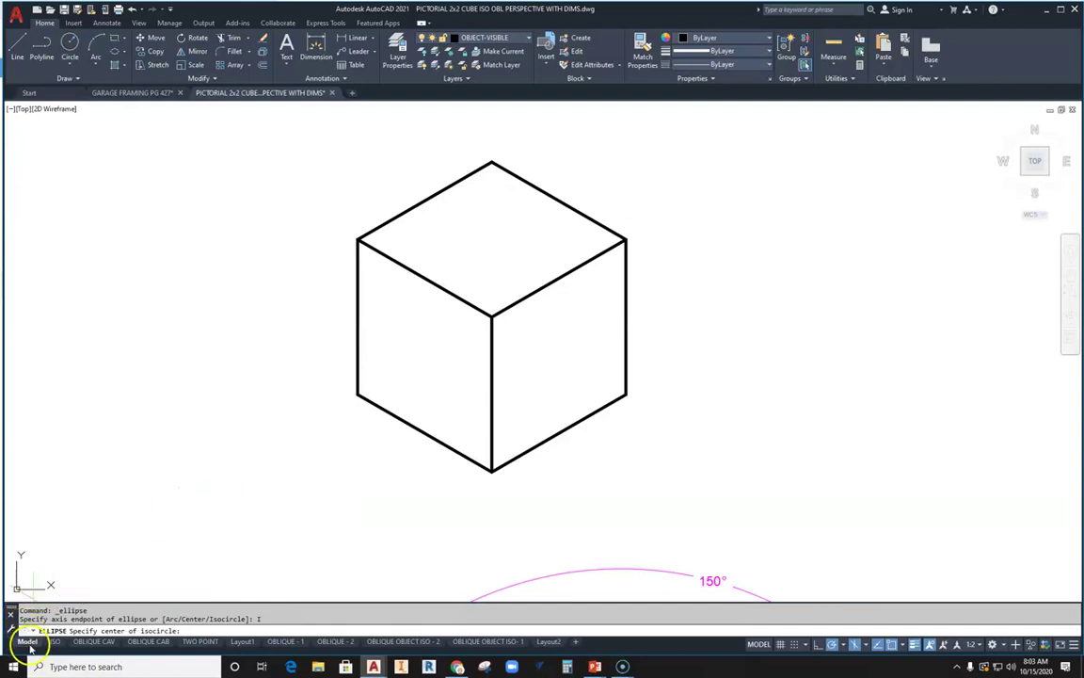
left_click(218, 663)
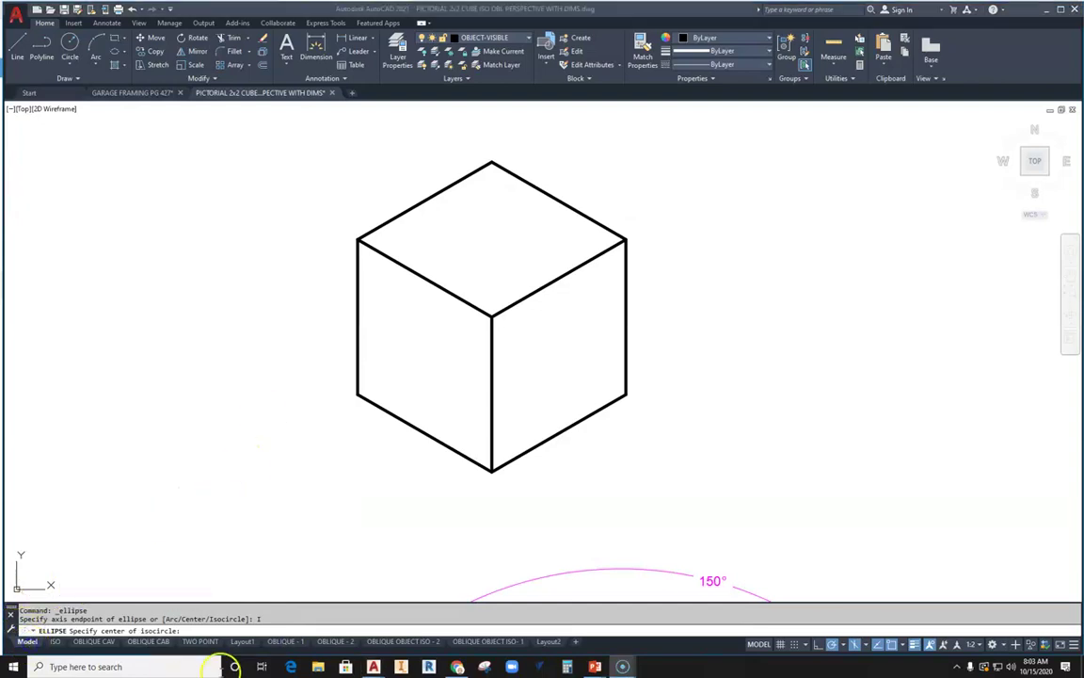
left_click(207, 414)
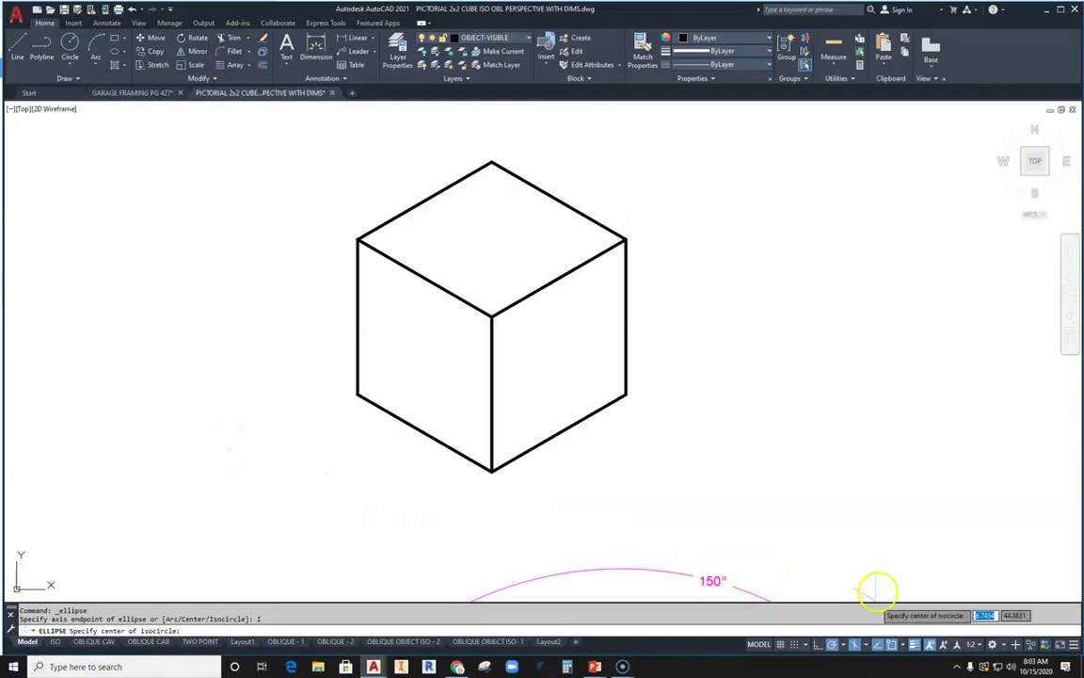
Turn on isometric drafting with the Left isoplane and restart an Axis, End ellipse.
left_click(855, 646)
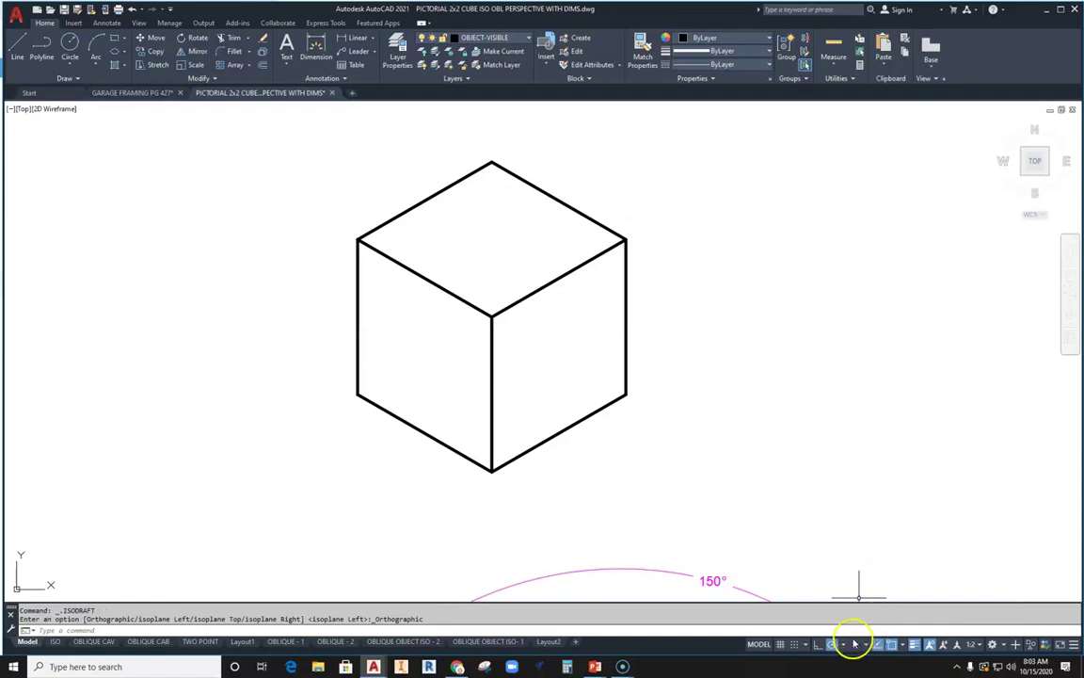
left_click(125, 53)
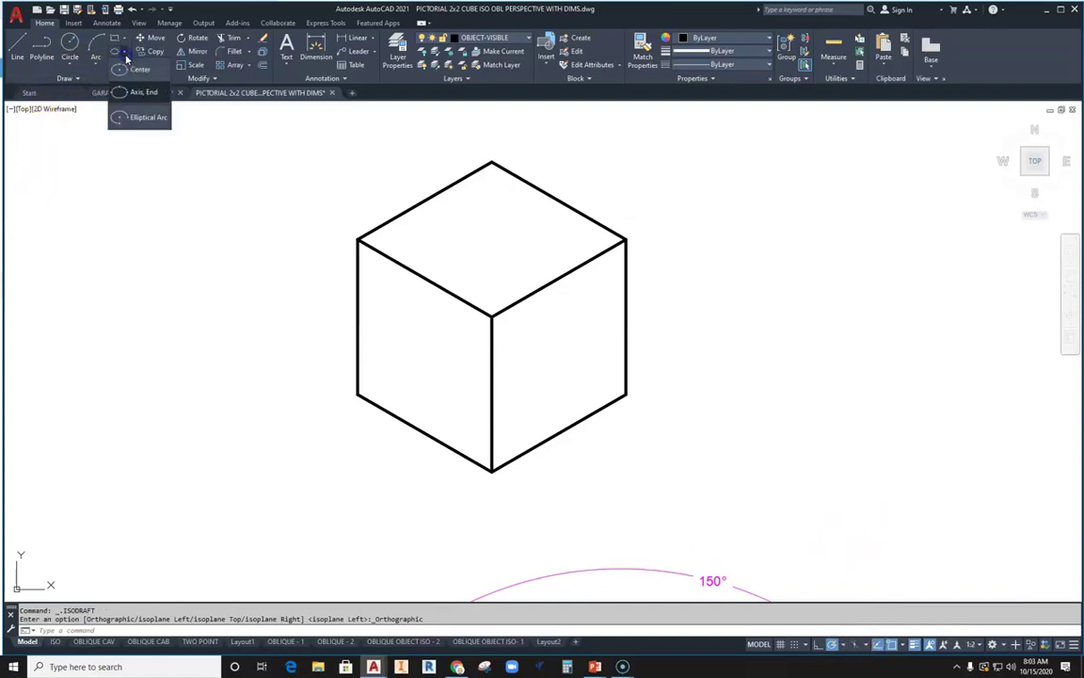
left_click(139, 92)
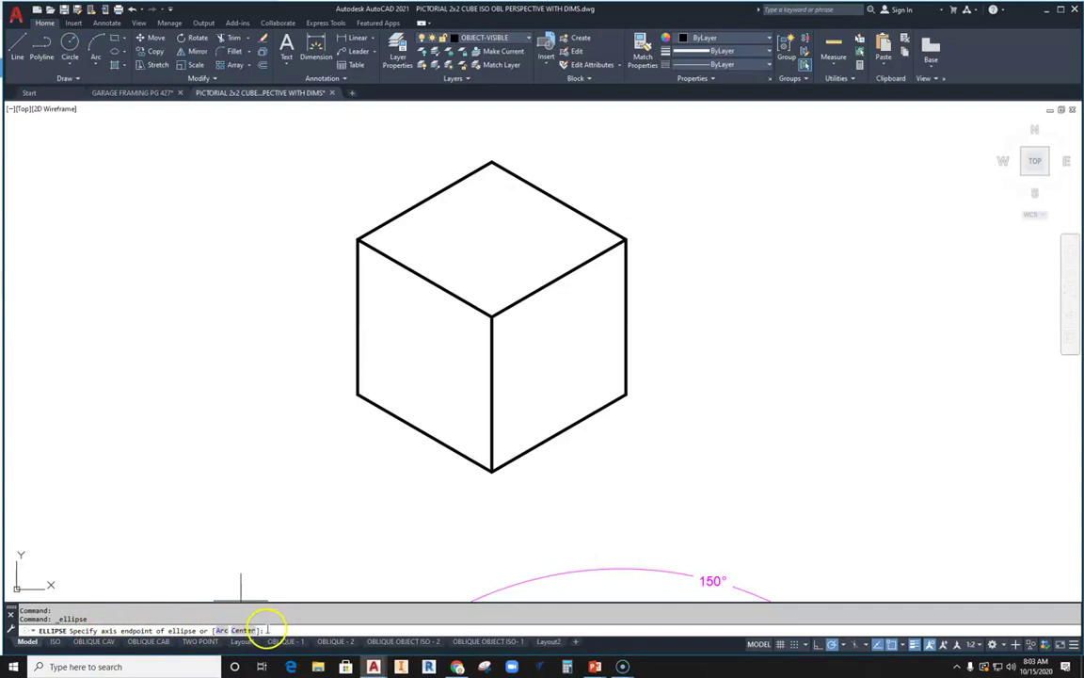
left_click(856, 647)
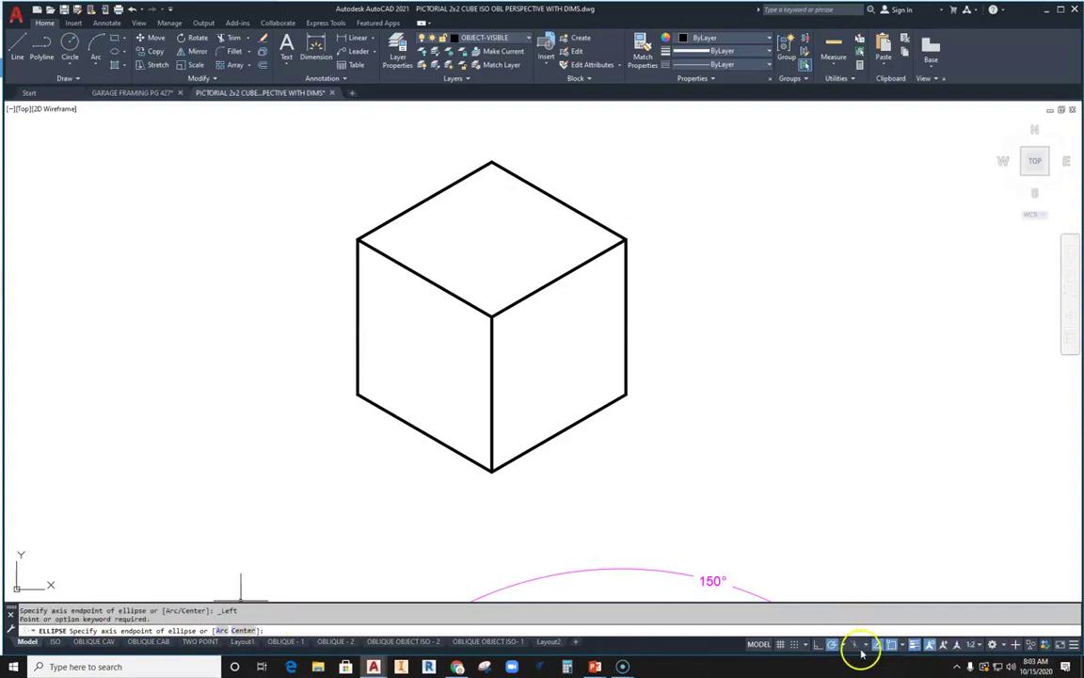
left_click(860, 648)
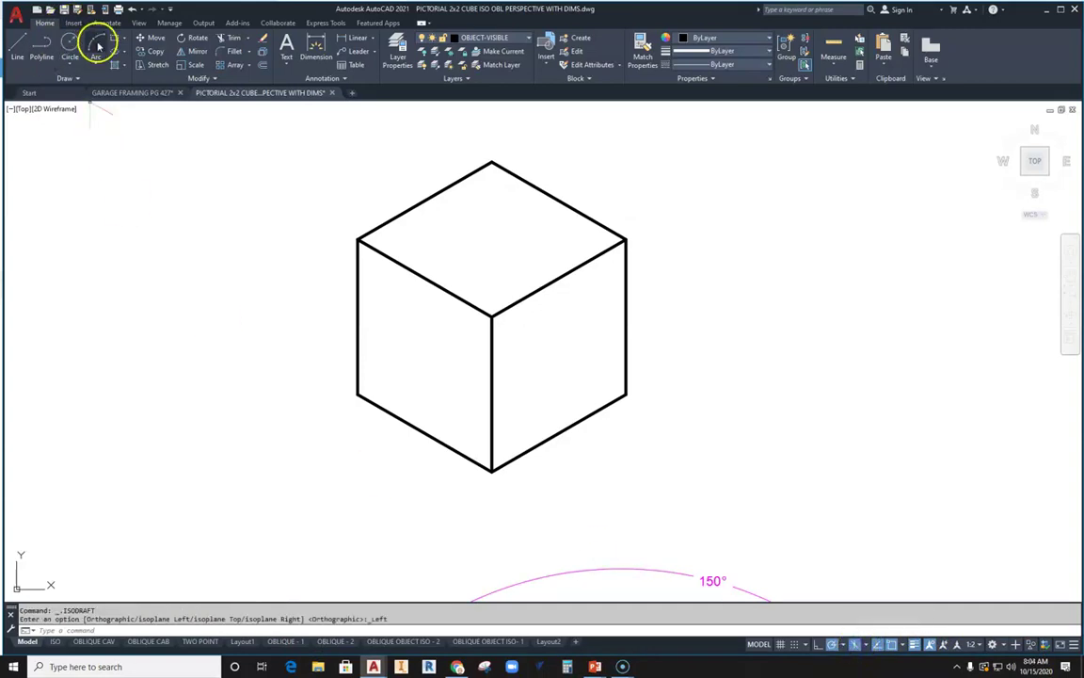
left_click(124, 51)
left_click(140, 98)
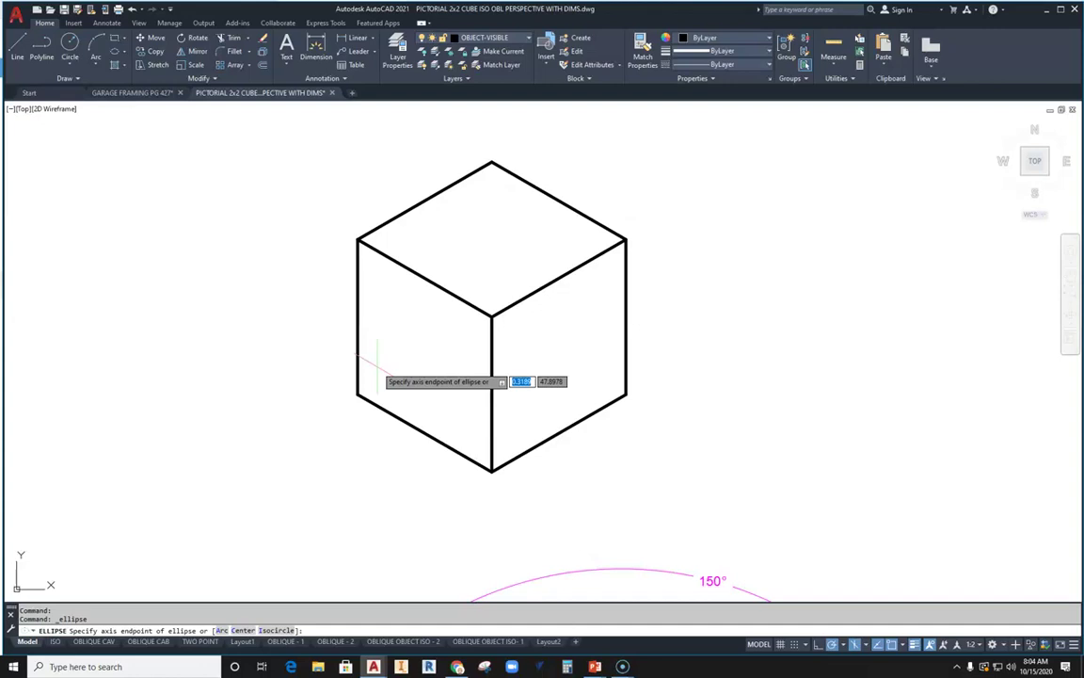
Draw a radius .5 isocircle right of the cube, cycling isoplanes with F5 back to Left.
left_click(275, 630)
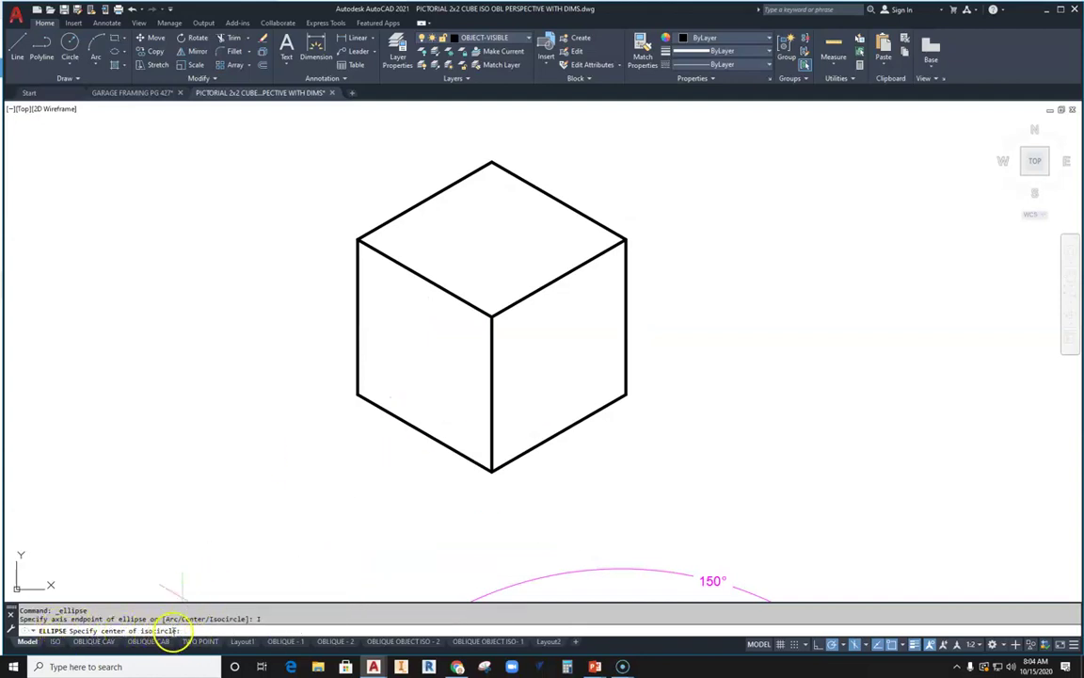
middle_click_drag(581, 368, 431, 374)
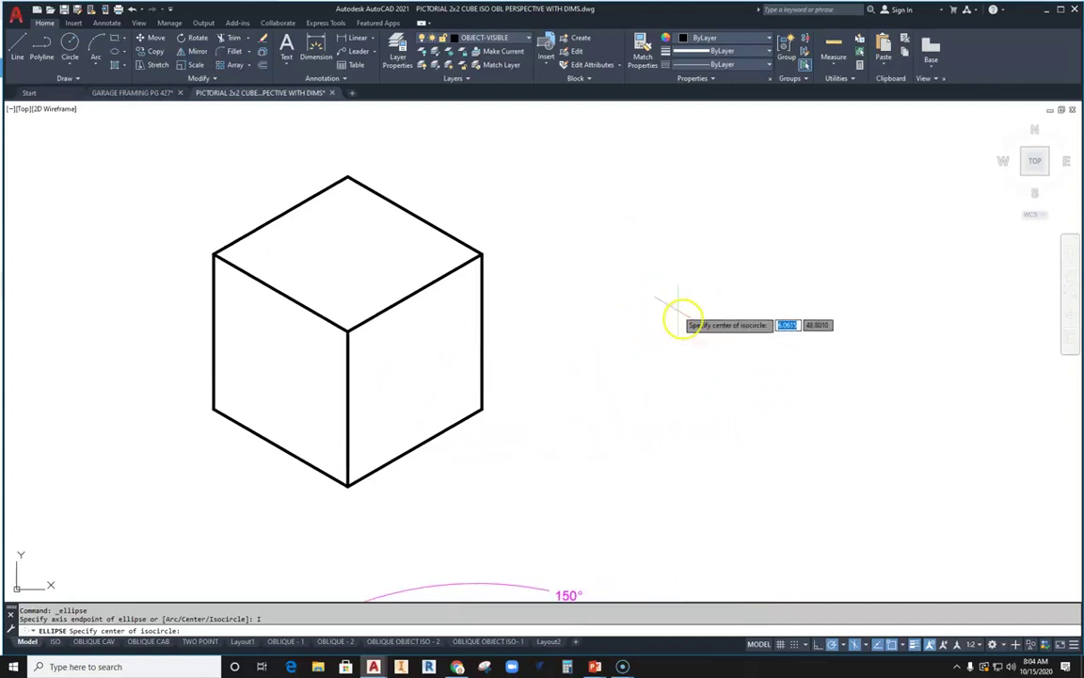
left_click(682, 301)
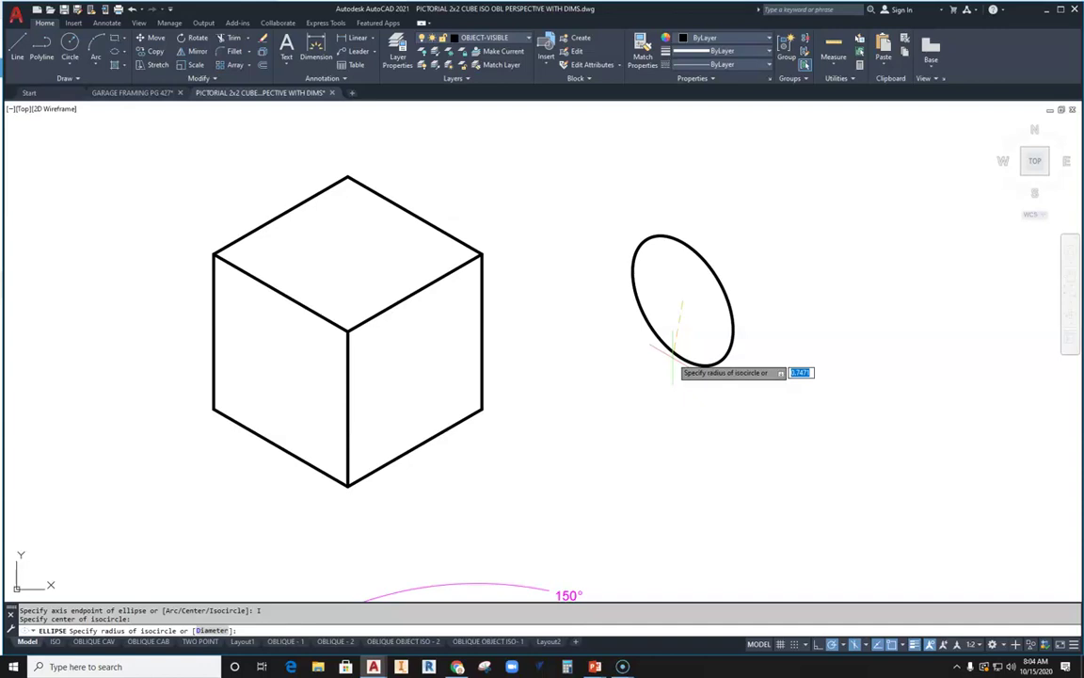
key("F5")
key("F5")
key("F5")
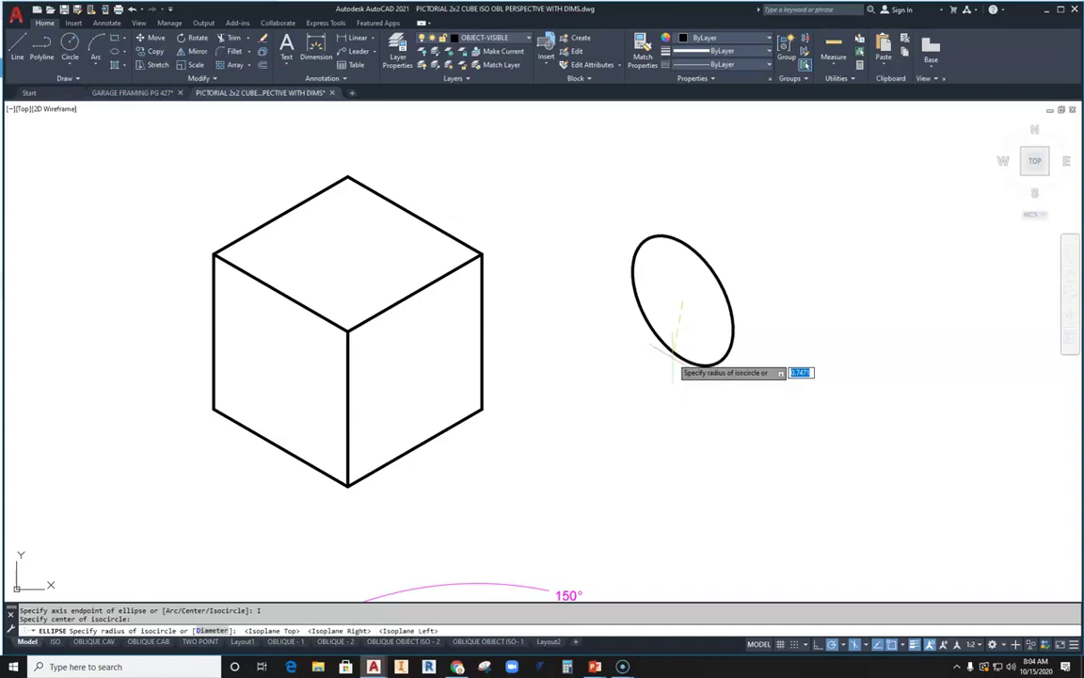
key("F5")
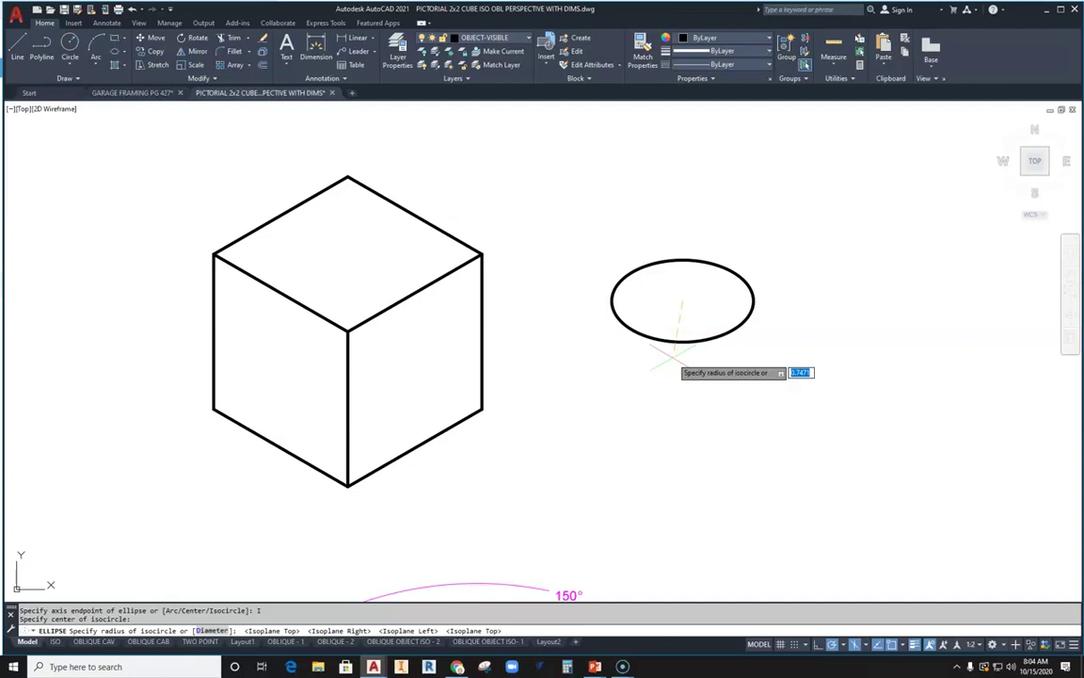
key("F5")
key("F5")
key("F5")
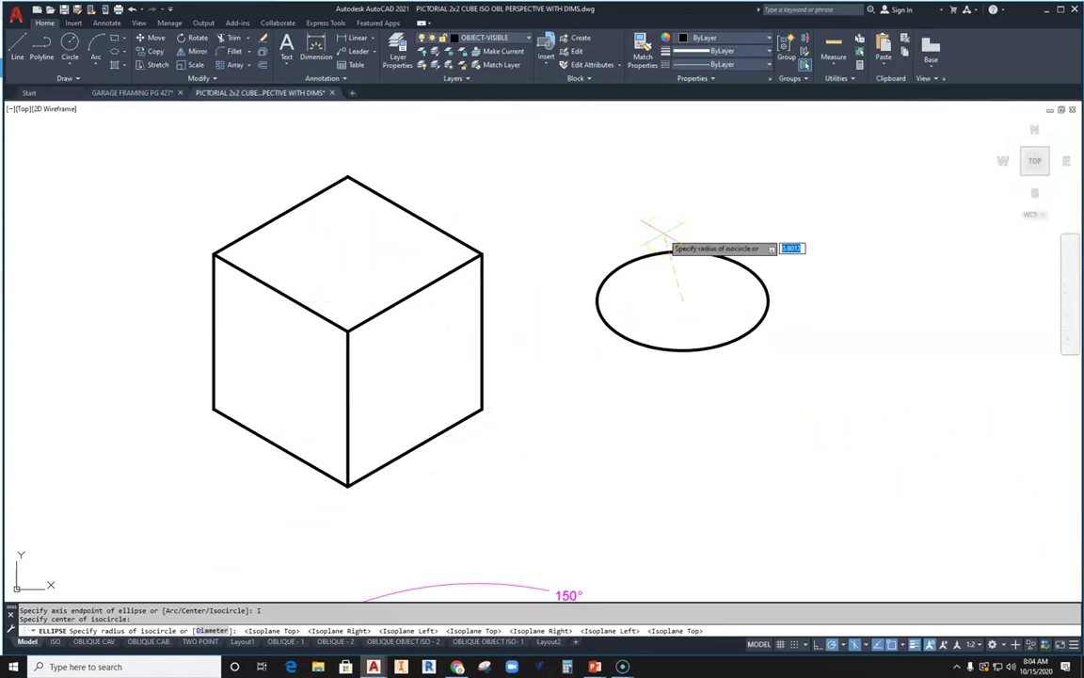
key("F5")
key("F5")
key("F5")
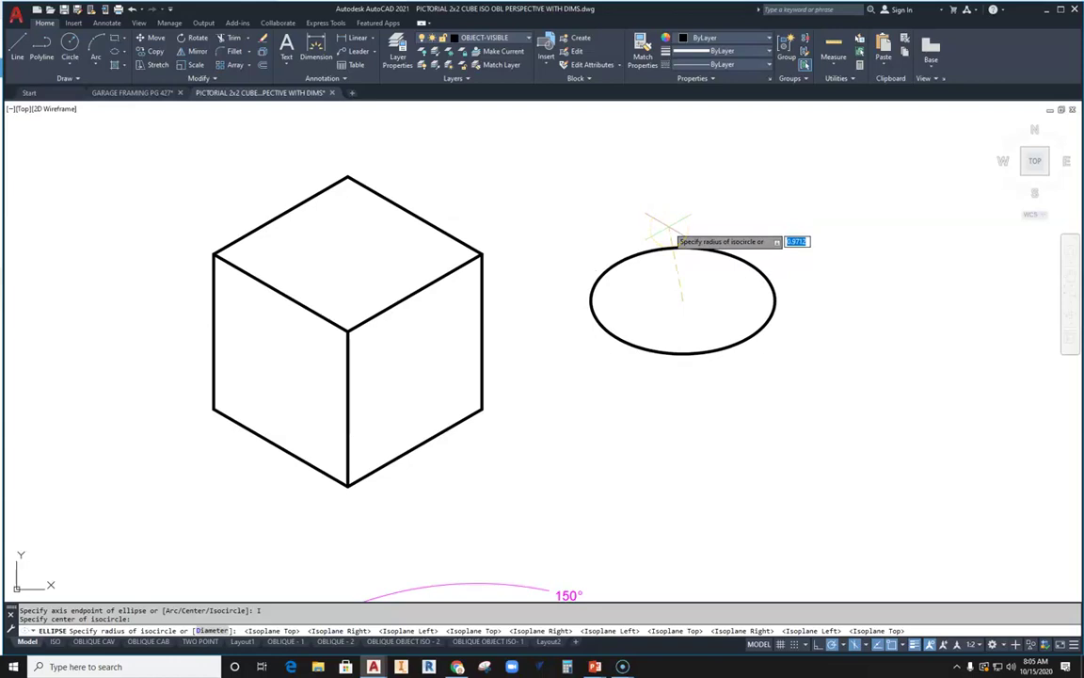
key("F5")
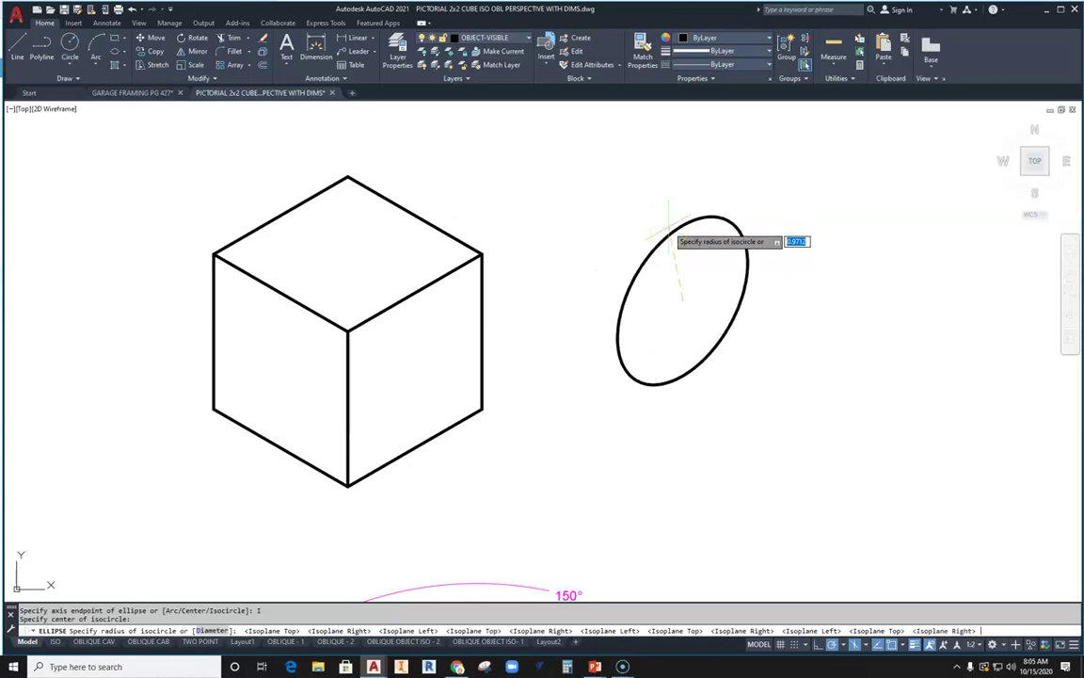
key("F5")
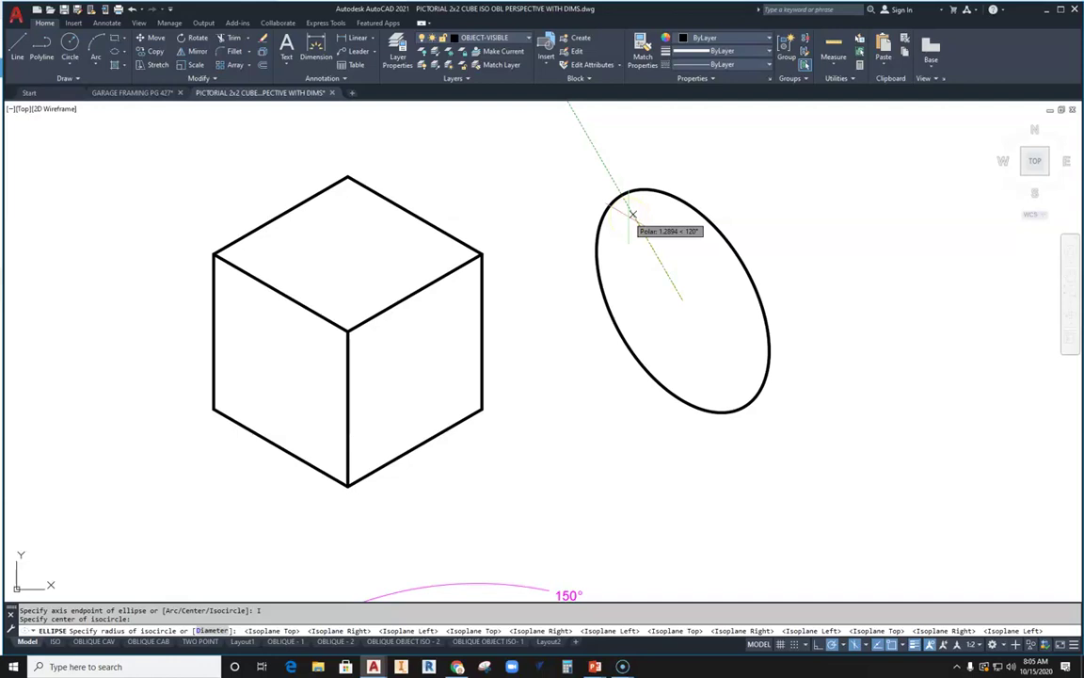
type(".5")
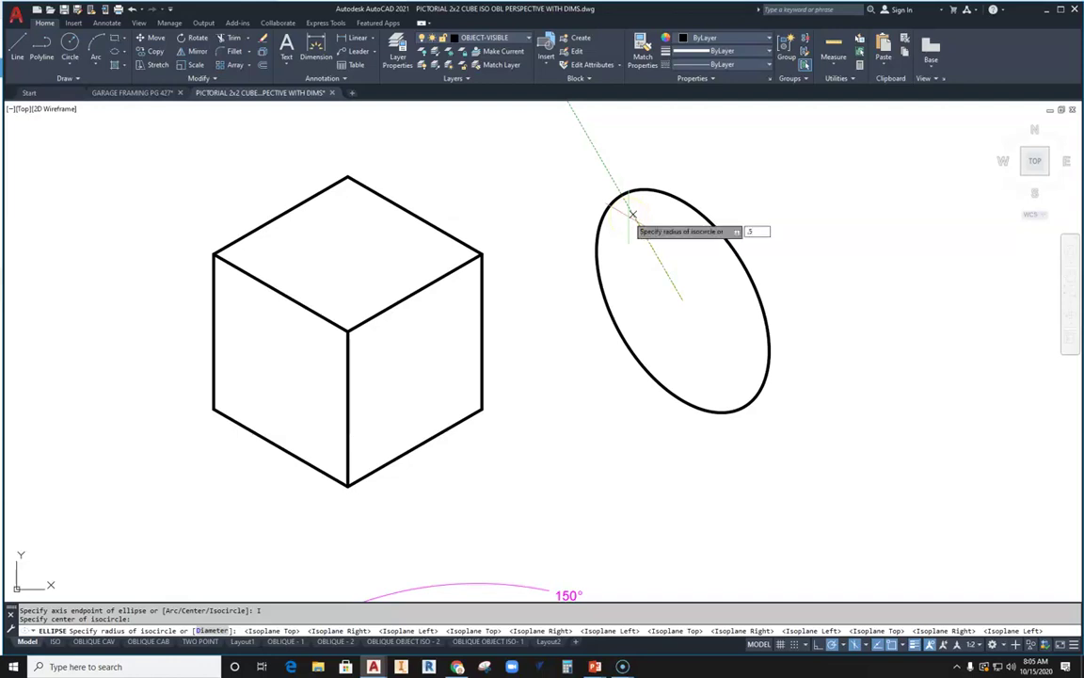
key("Return")
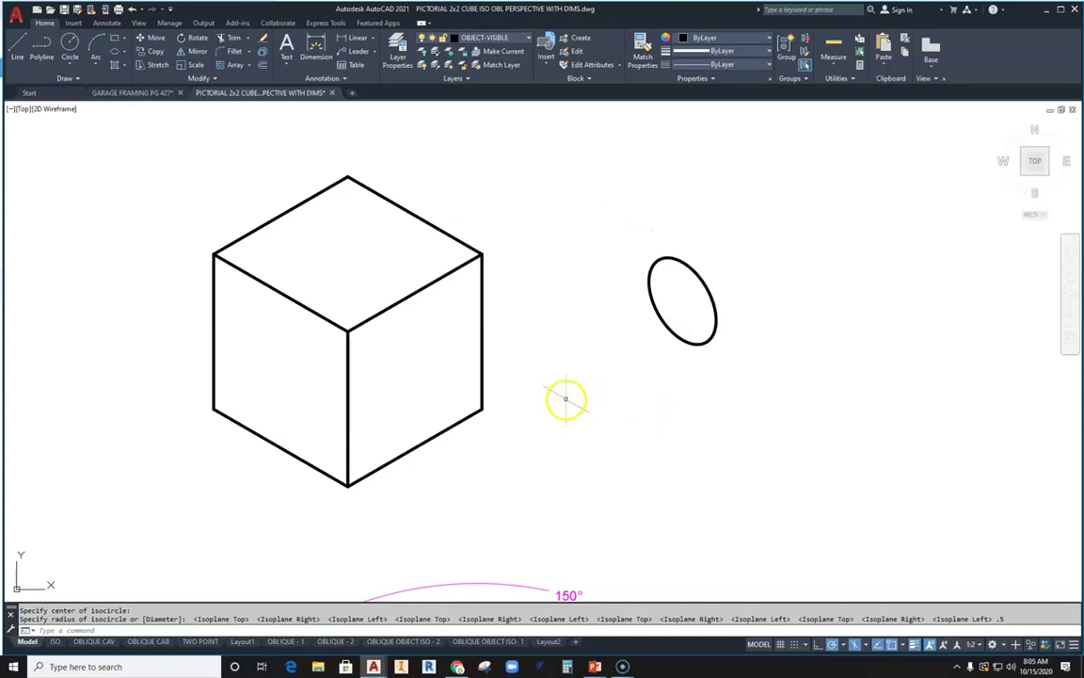
scroll(688, 291, "up", 2)
scroll(688, 291, "down", 2)
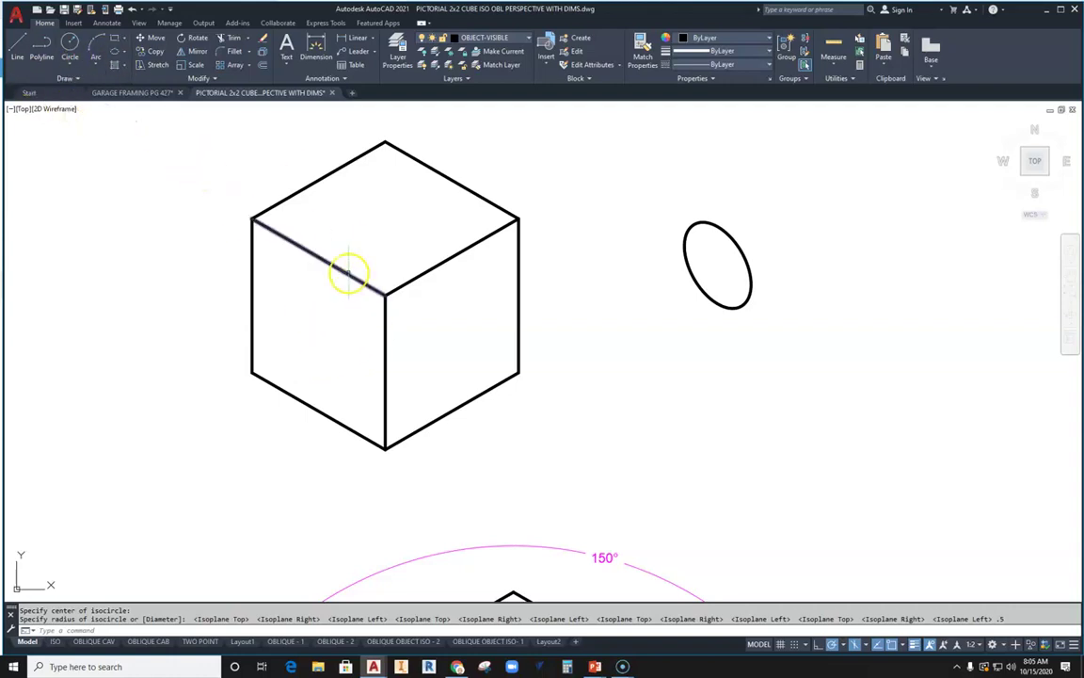
left_click(773, 219)
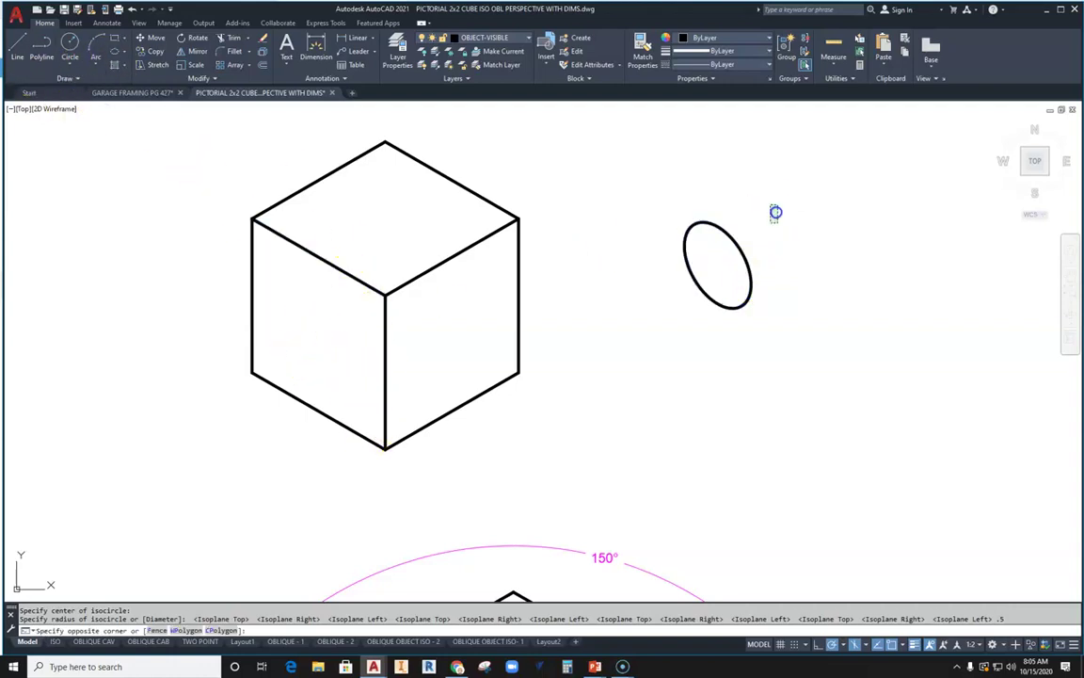
left_click(576, 324)
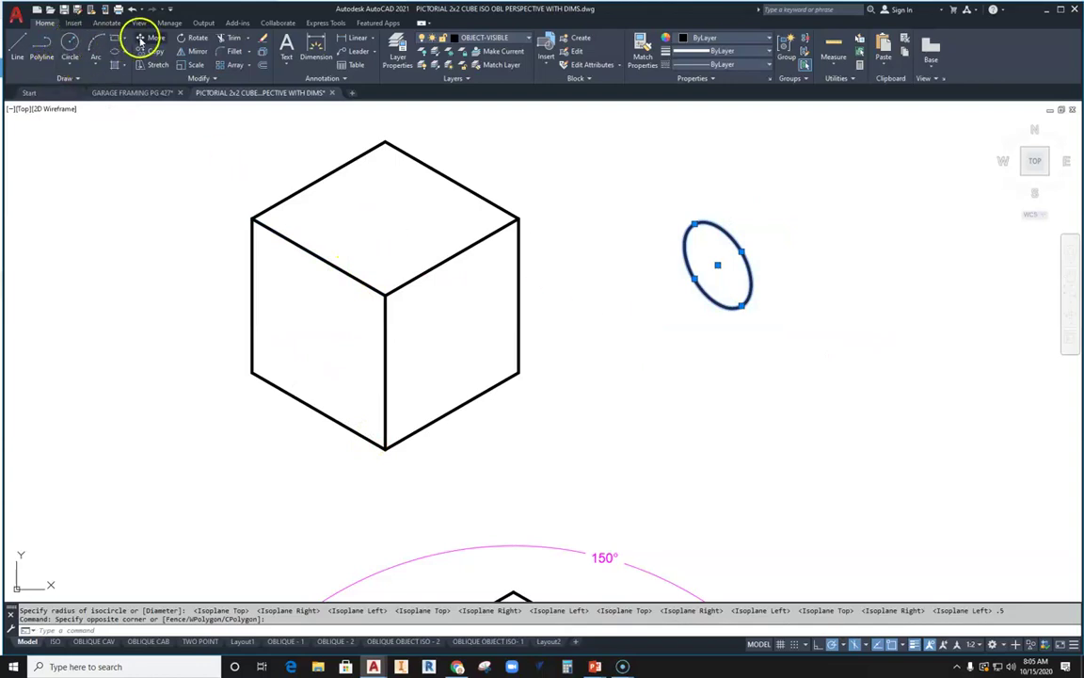
left_click(139, 39)
left_click(719, 266)
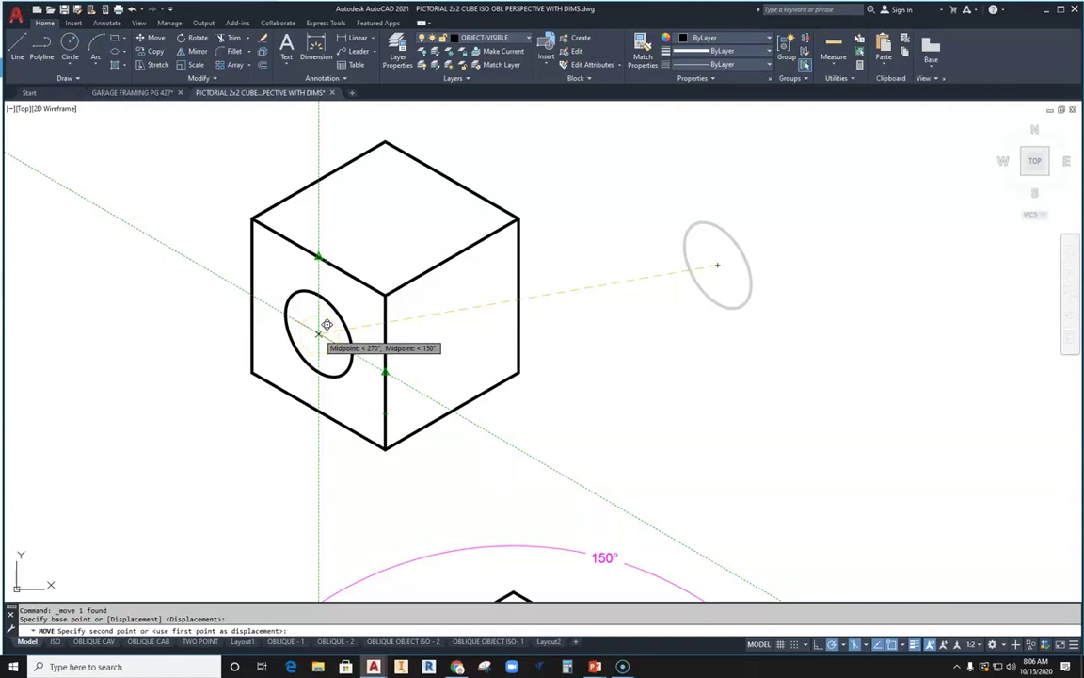
left_click(327, 324)
left_click(327, 330)
left_click(318, 334)
left_click(716, 314)
scroll(334, 336, "up", 2)
middle_click_drag(334, 336, 416, 368)
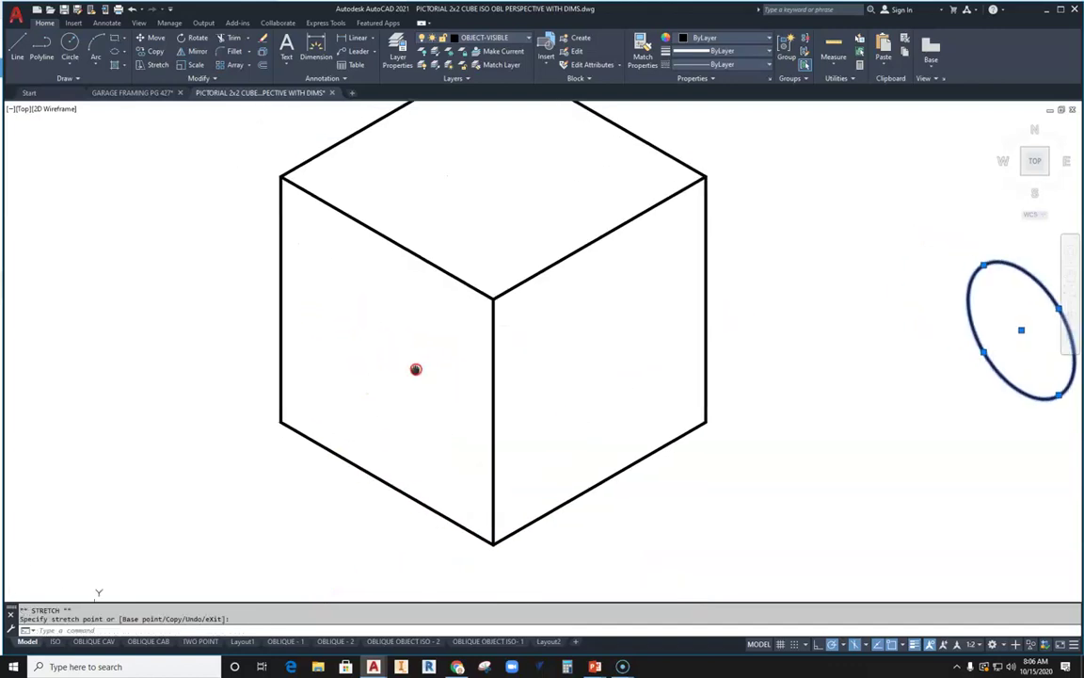
Draw a diagonal construction line across the cube's left face, corner to corner.
left_click(18, 45)
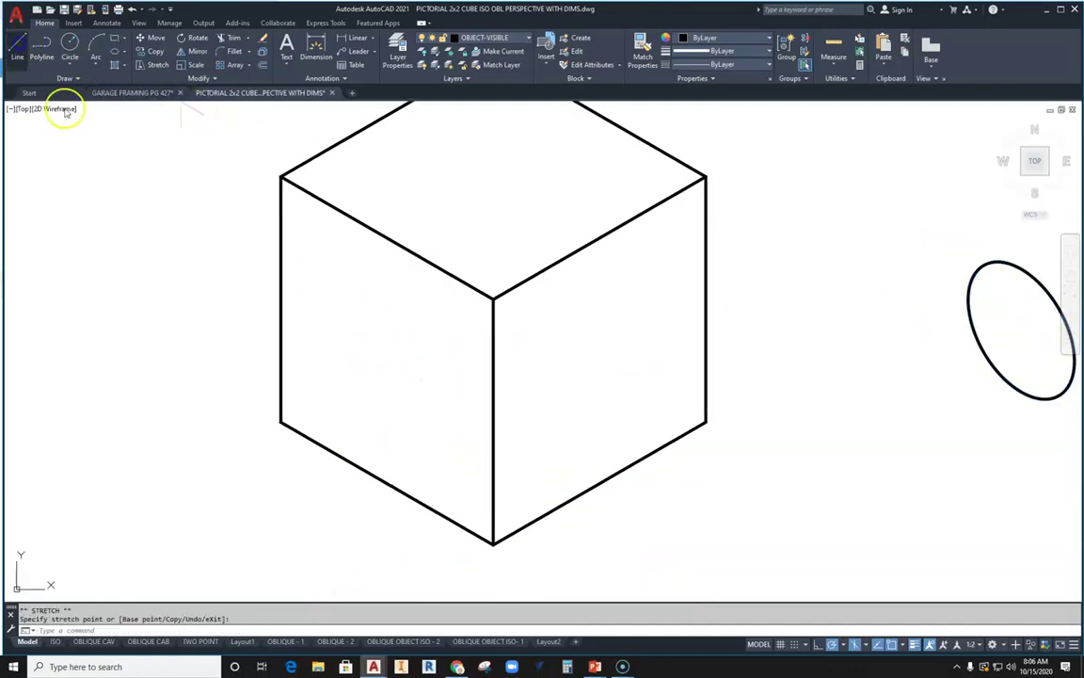
left_click(281, 177)
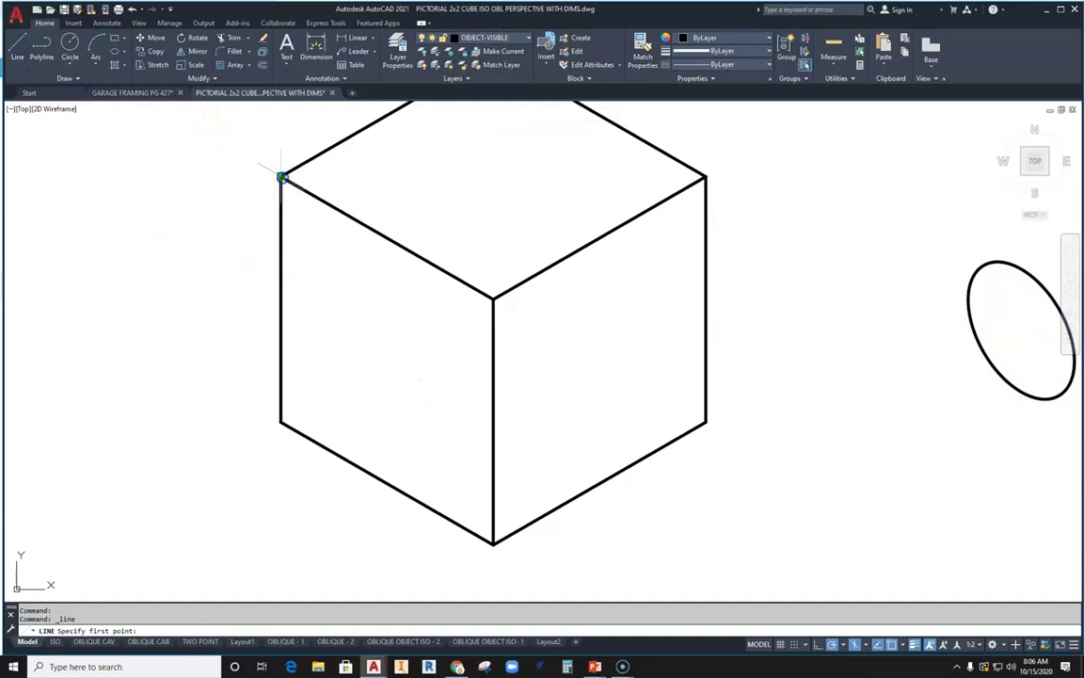
left_click(492, 542)
key("Escape")
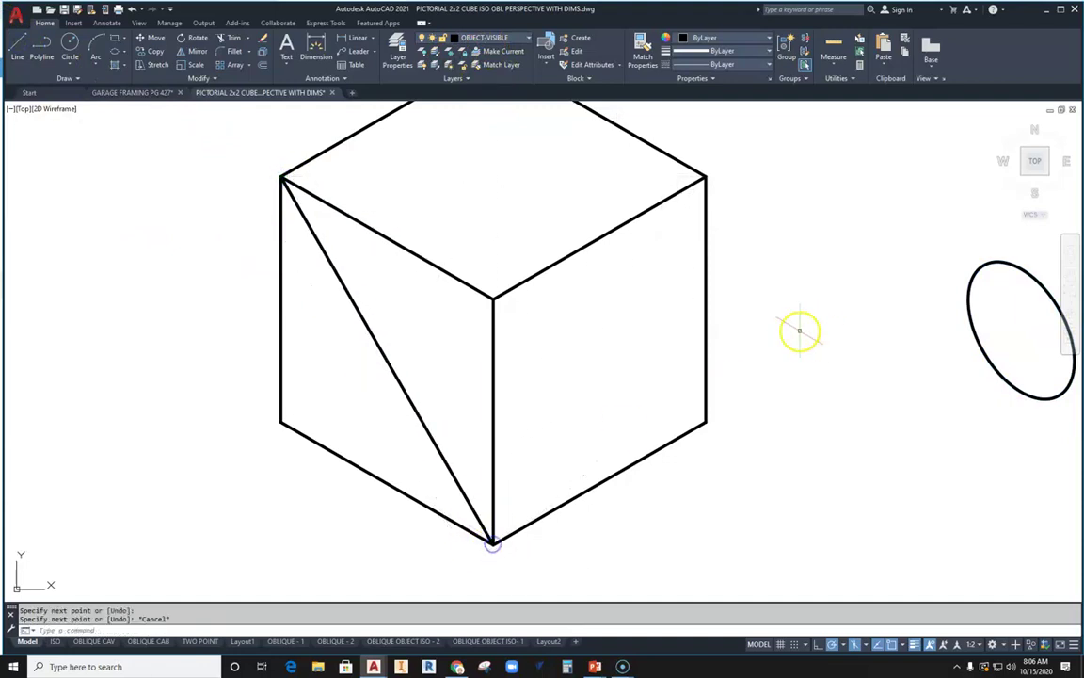
scroll(798, 332, "up", 2)
scroll(694, 323, "down", 3)
Move the isocircle from its centre onto the diagonal's midpoint.
left_click(871, 273)
left_click(818, 414)
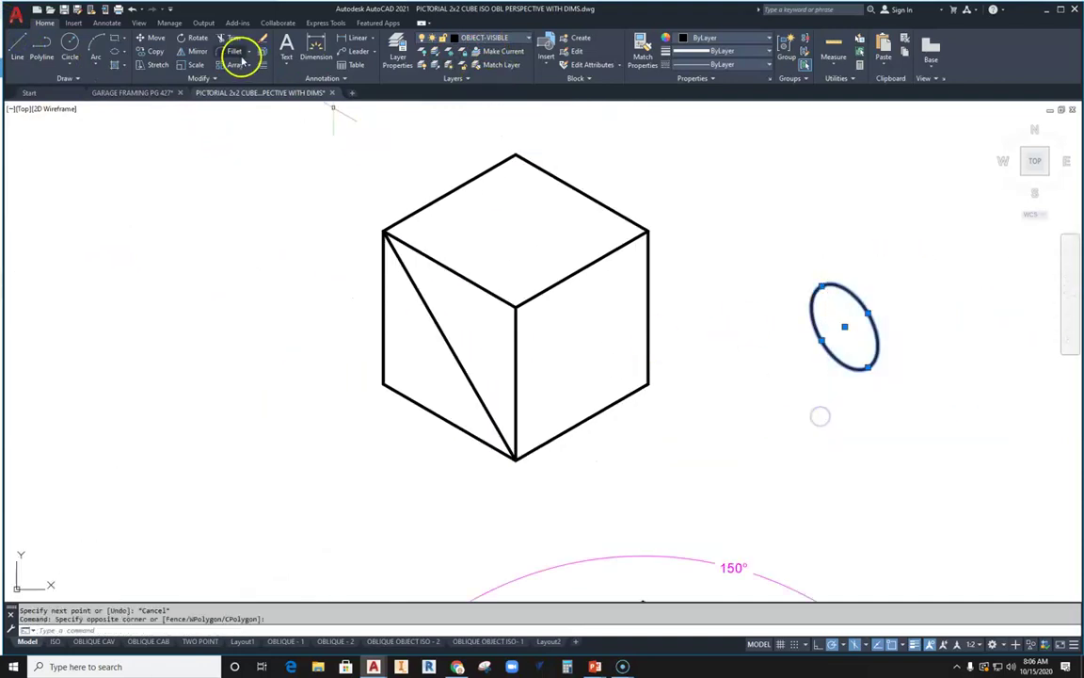
left_click(141, 38)
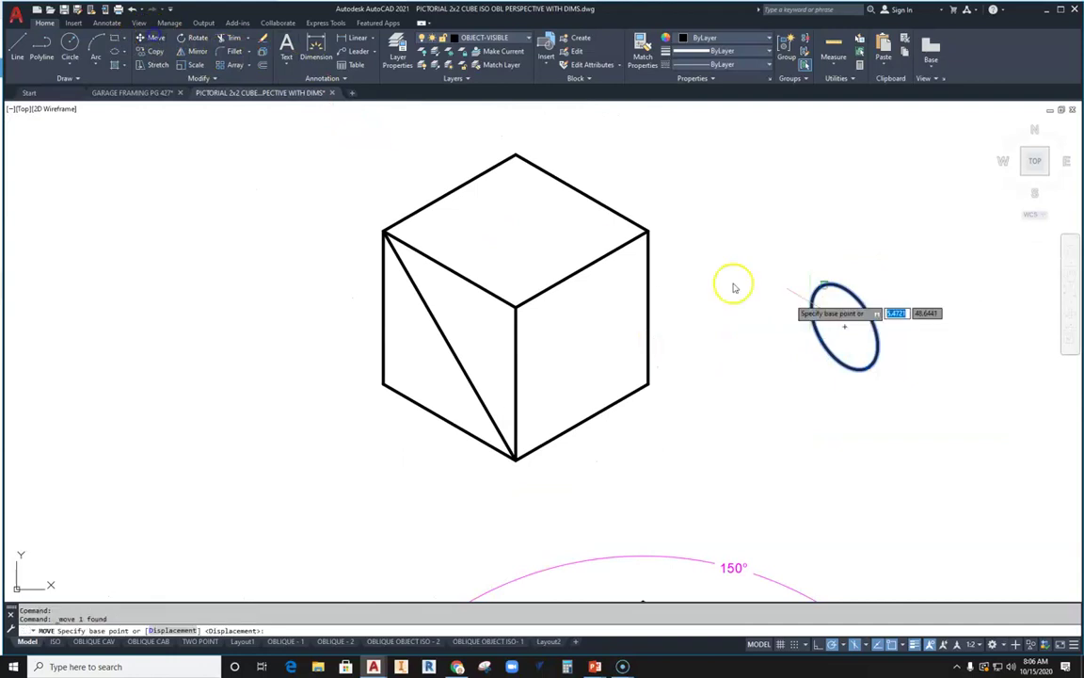
left_click(843, 327)
scroll(447, 339, "up", 2)
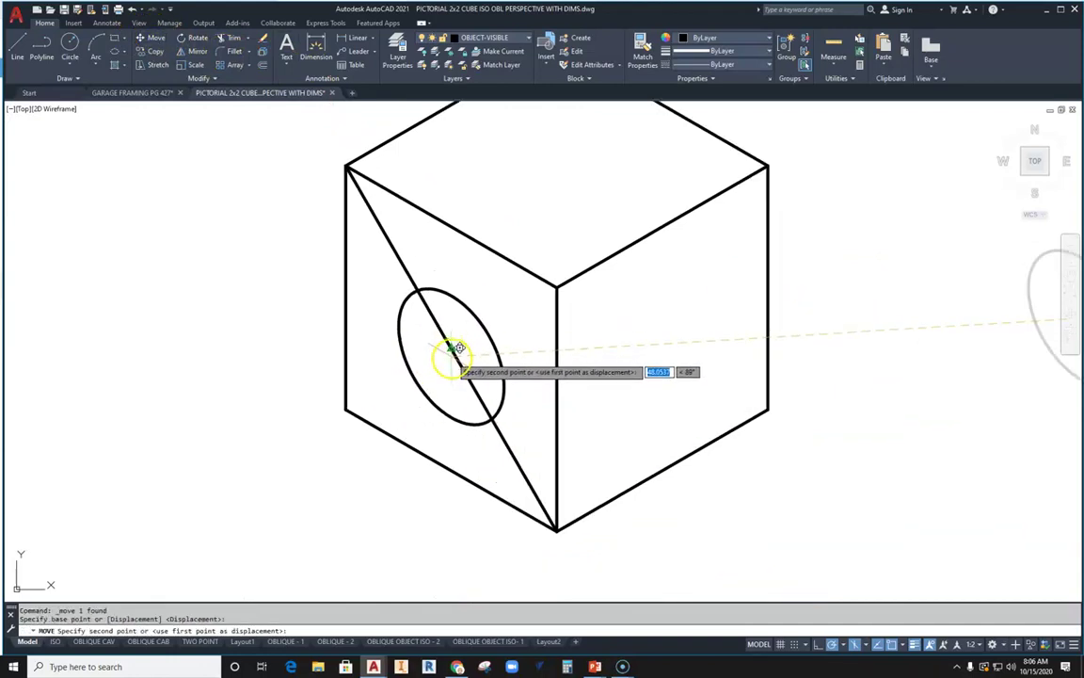
scroll(454, 346, "down", 3)
scroll(453, 344, "up", 5)
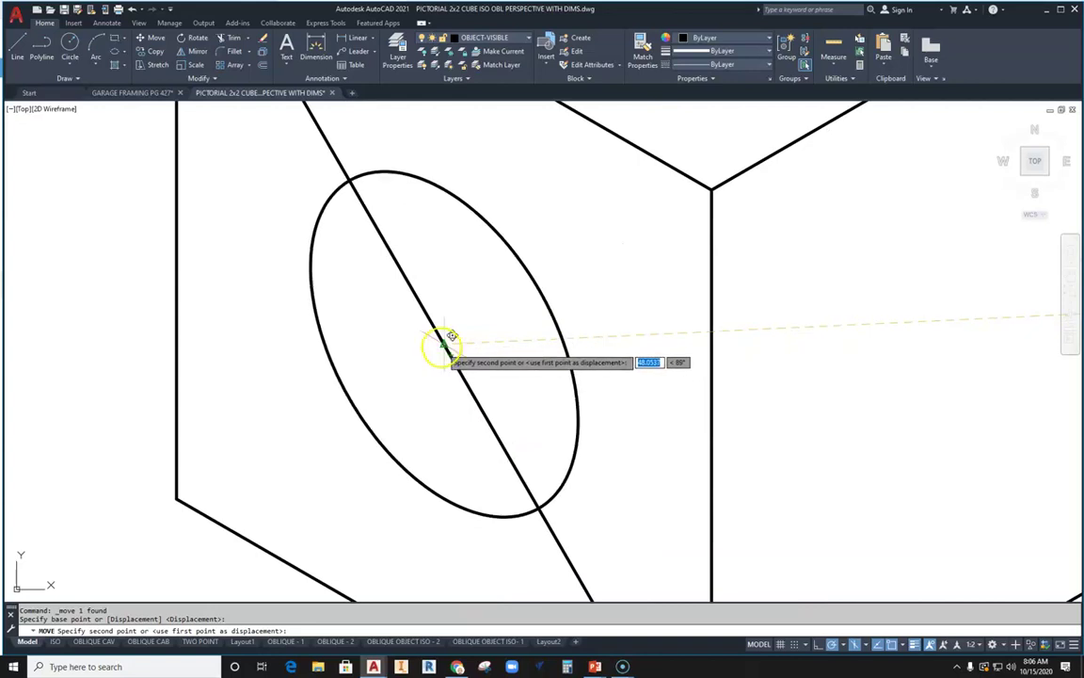
left_click(443, 346)
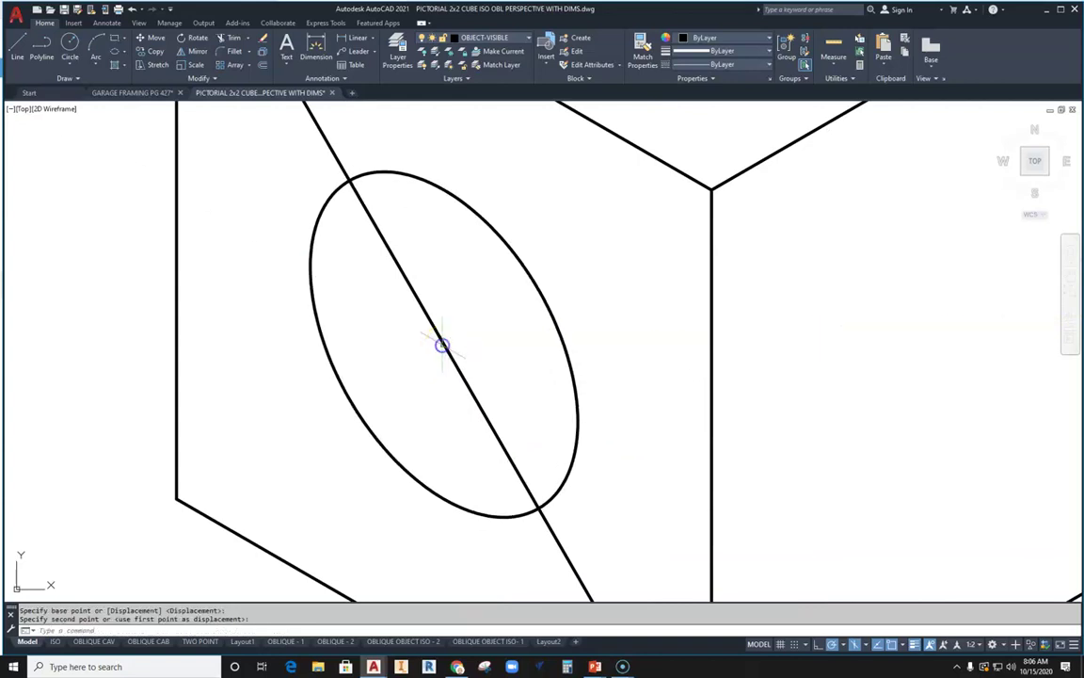
scroll(451, 308, "up", 2)
scroll(450, 309, "down", 5)
scroll(439, 333, "up", 1)
Erase the diagonal construction line.
left_click(438, 333)
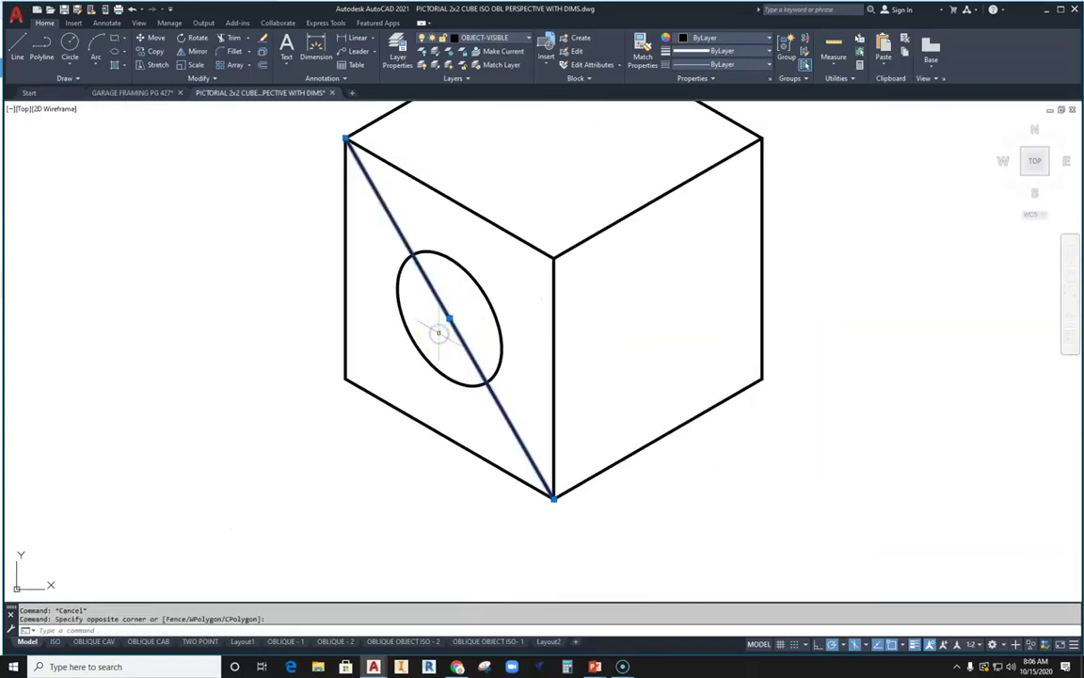
key("Delete")
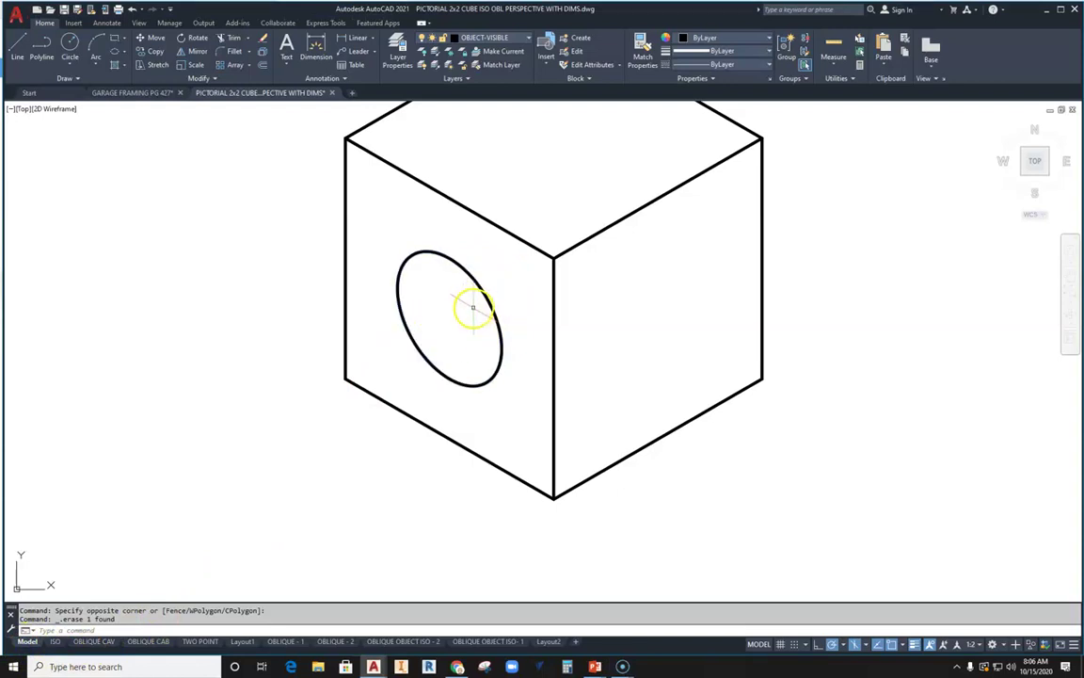
scroll(472, 307, "down", 5)
middle_click_drag(508, 394, 508, 273)
scroll(176, 380, "up", 5)
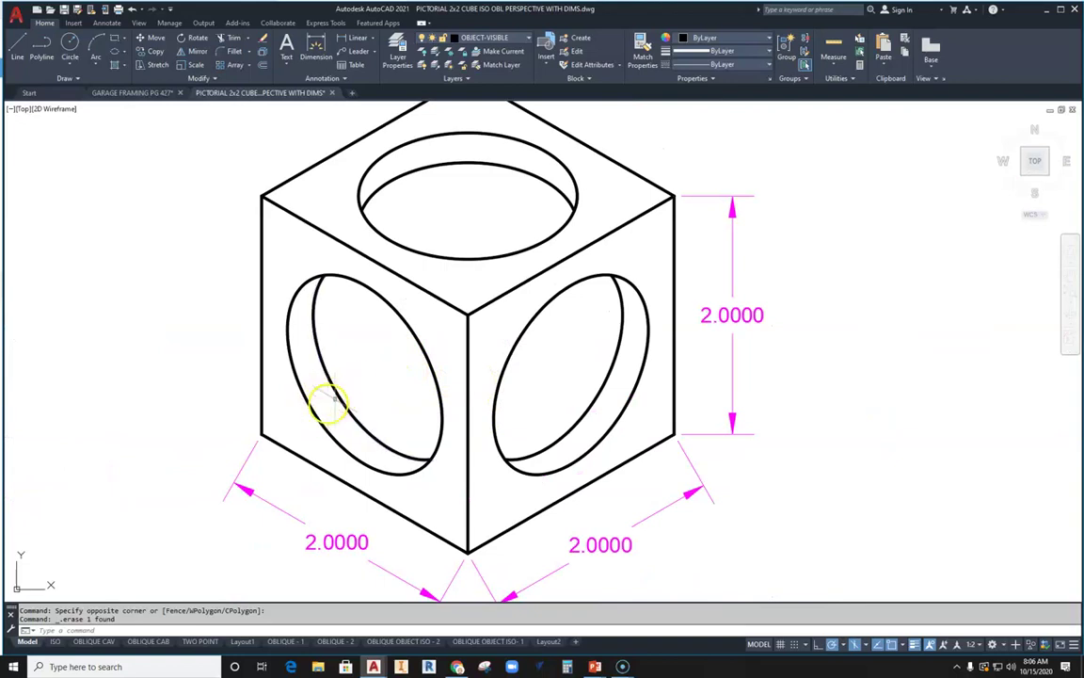
scroll(351, 393, "up", 3)
scroll(426, 337, "down", 8)
scroll(483, 311, "up", 10)
Copy the left-face isocircle from its centre 0.25 along the 30° direction.
left_click(480, 314)
left_click(460, 350)
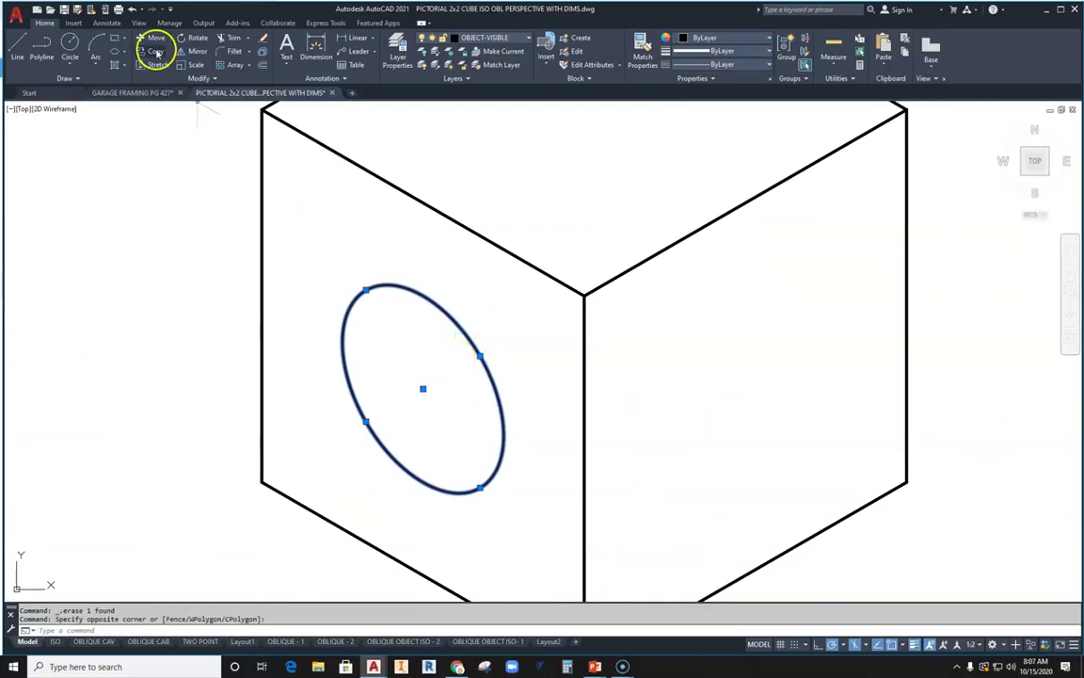
left_click(146, 53)
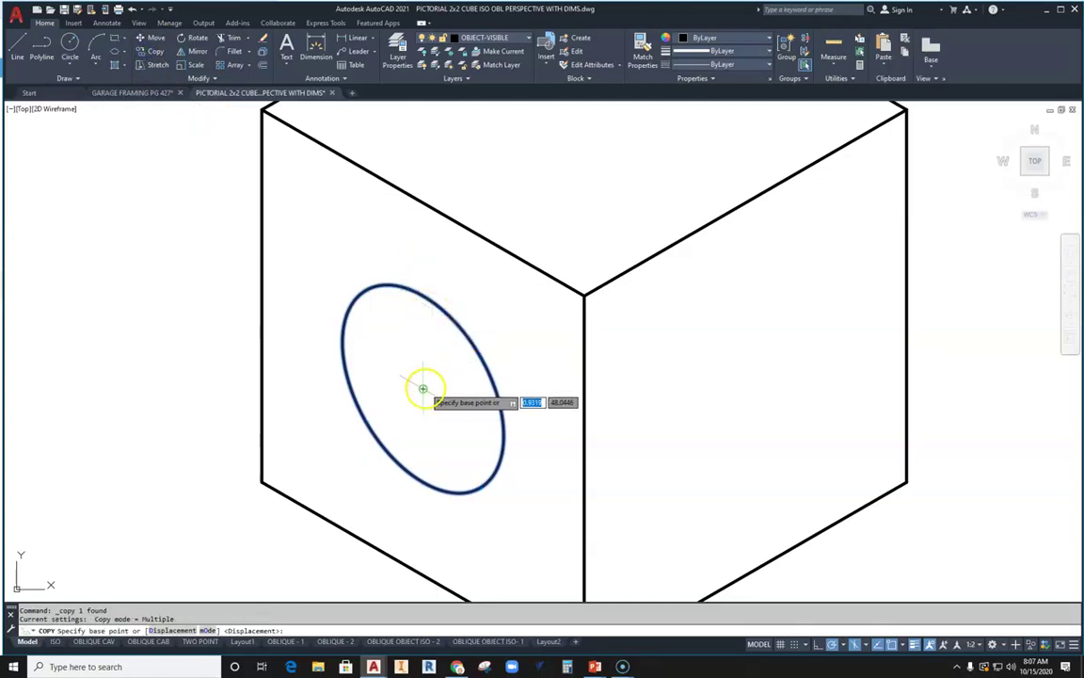
left_click(426, 389)
scroll(423, 386, "up", 2)
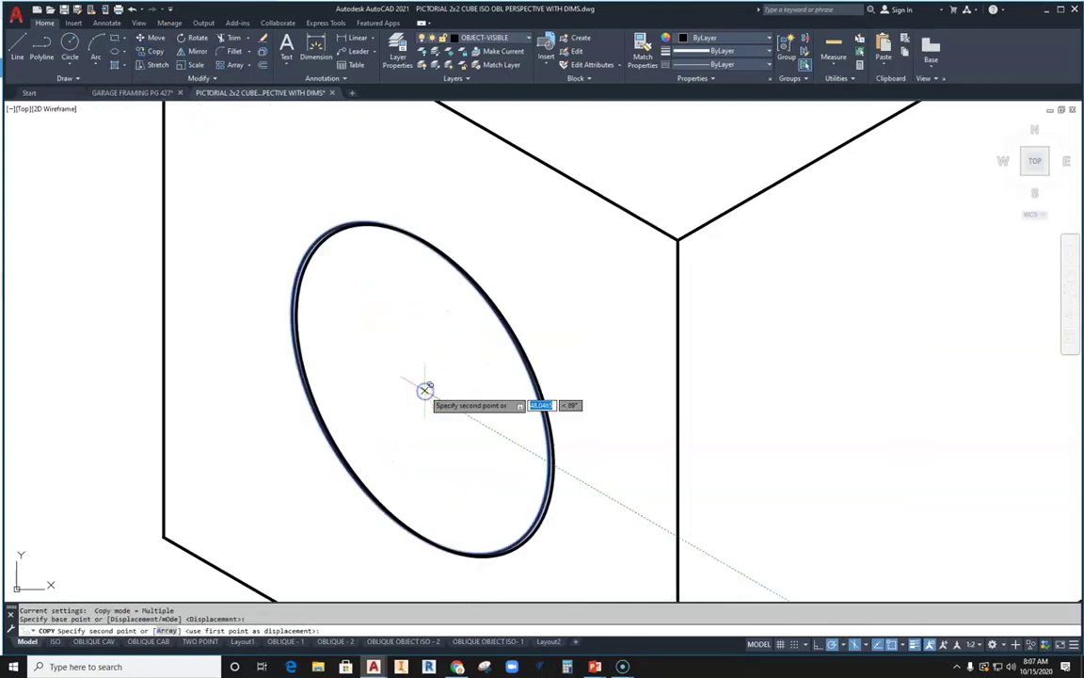
scroll(428, 384, "down", 4)
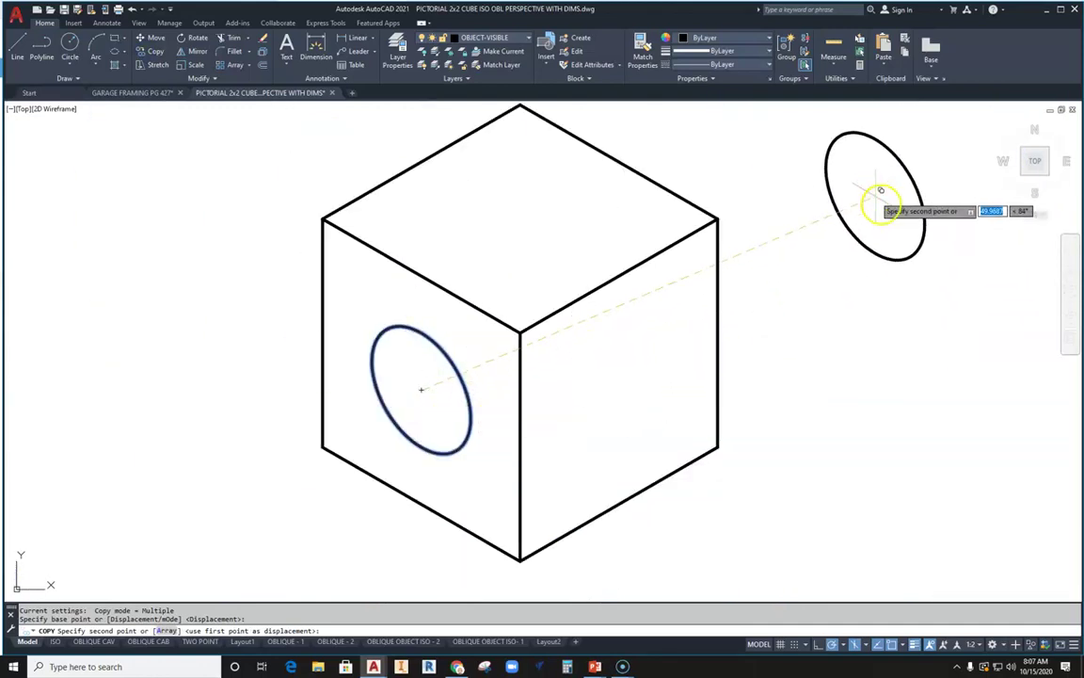
middle_click_drag(826, 220, 779, 300)
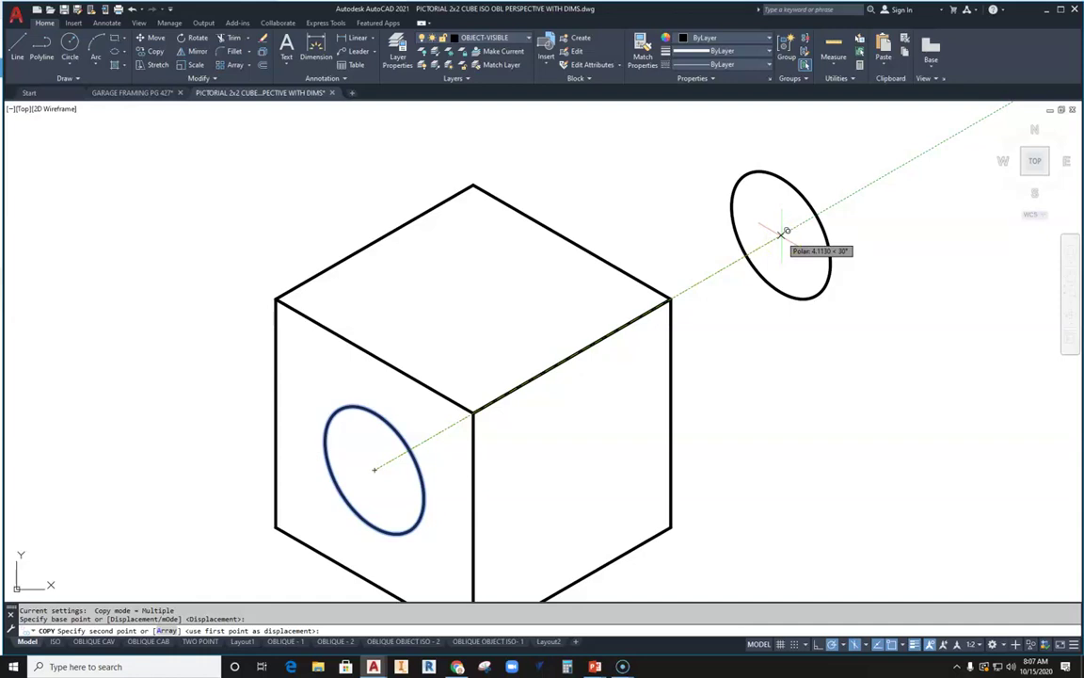
type("25")
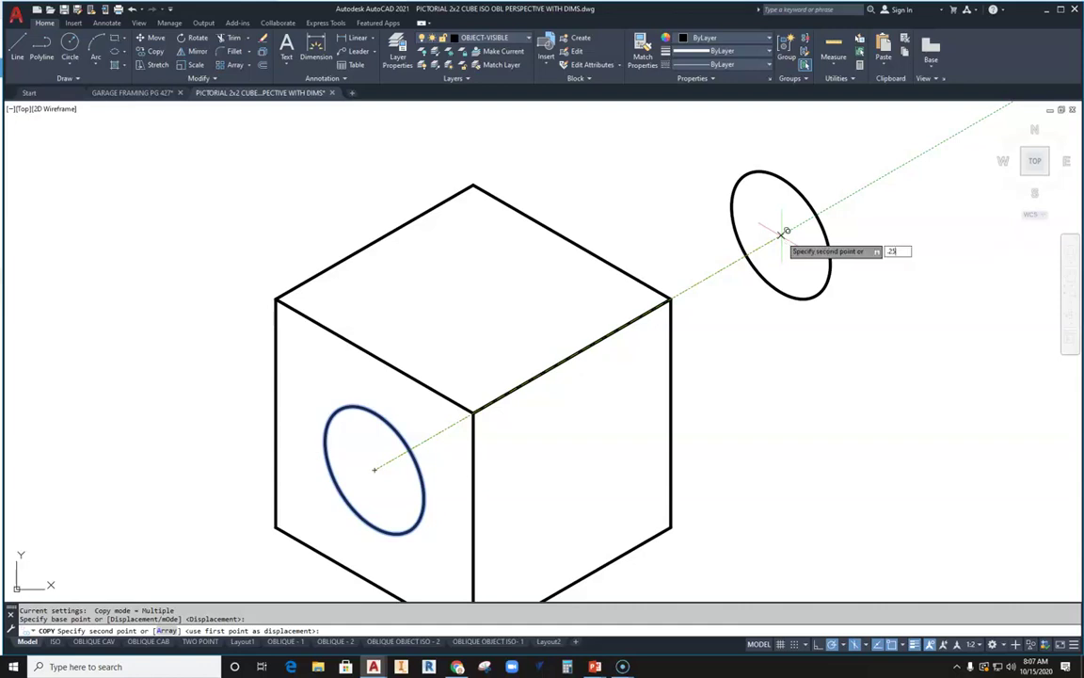
key("Return")
key("Escape")
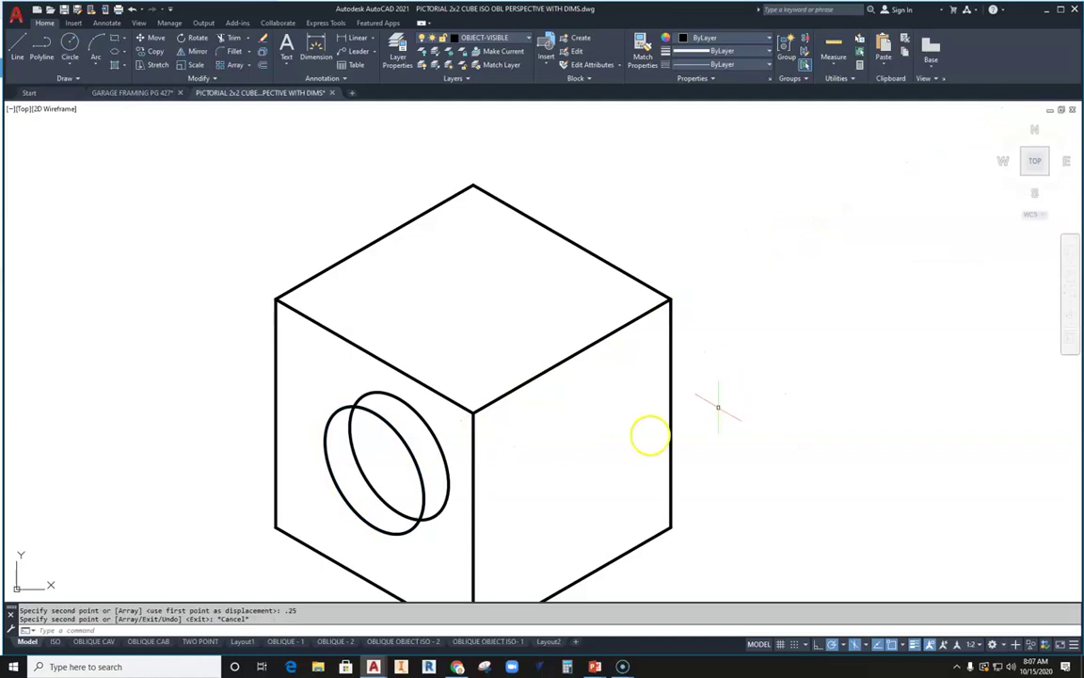
scroll(403, 458, "up", 4)
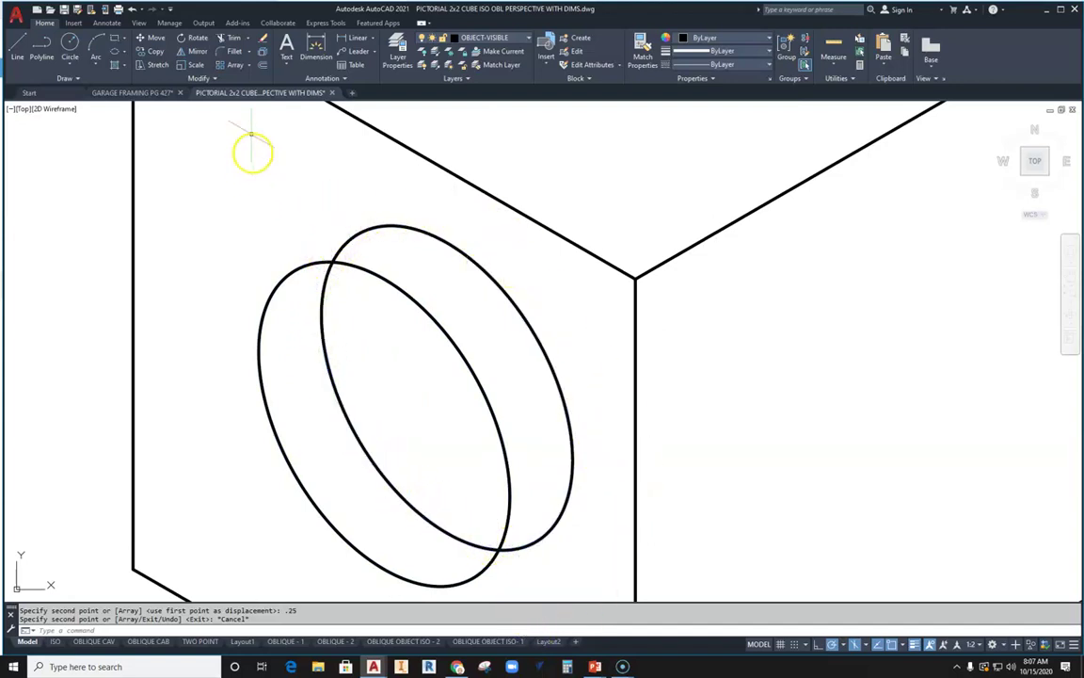
Trim the copied ellipse's outer portion, leaving only its arc inside the hole.
left_click(227, 38)
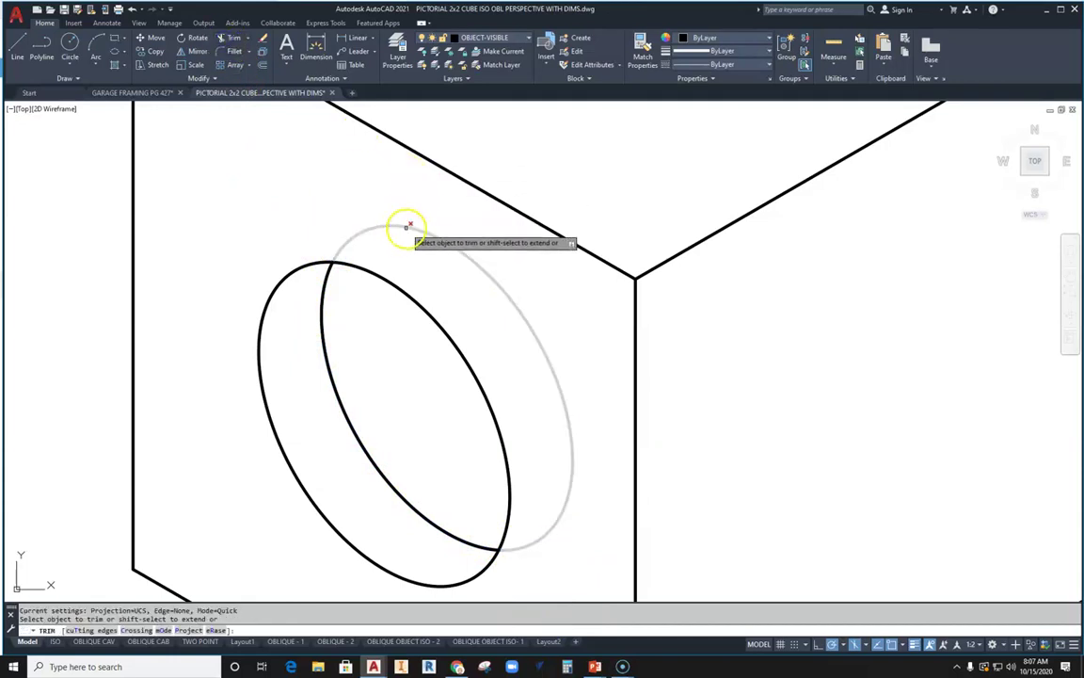
left_click(407, 229)
scroll(397, 238, "down", 2)
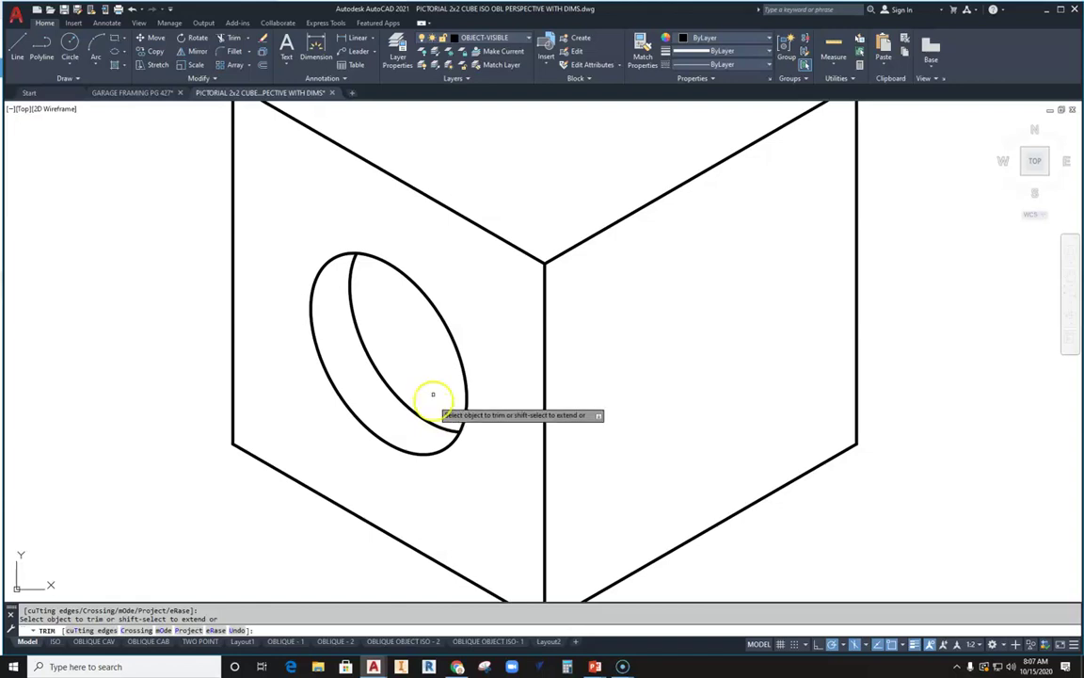
middle_click_drag(406, 337, 378, 349)
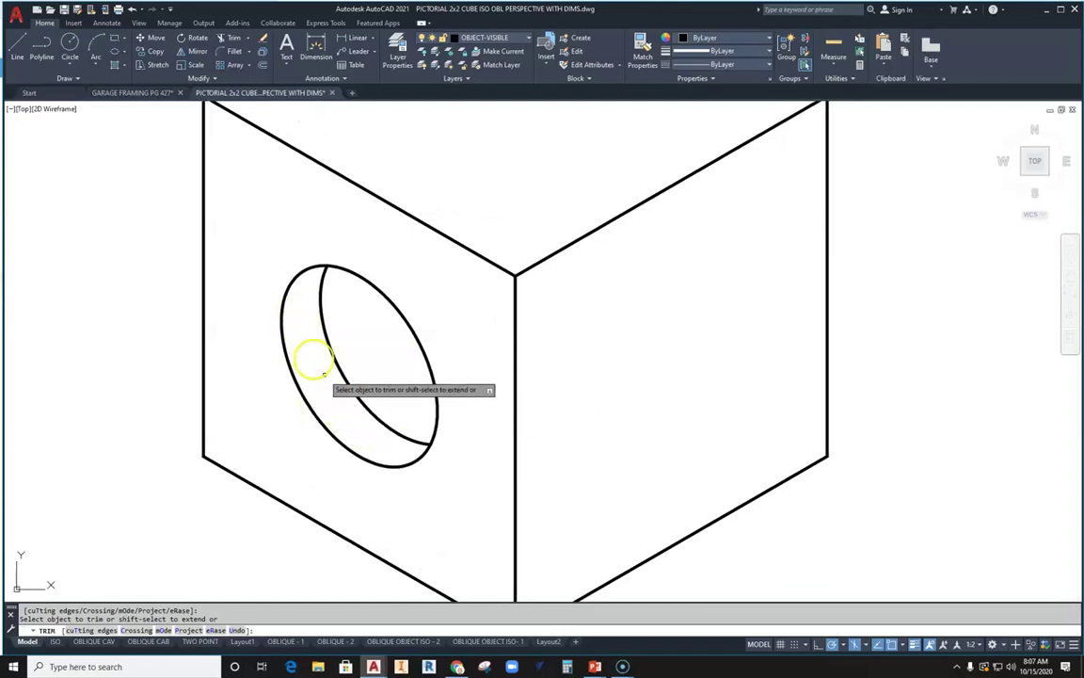
scroll(376, 353, "up", 2)
scroll(341, 367, "down", 2)
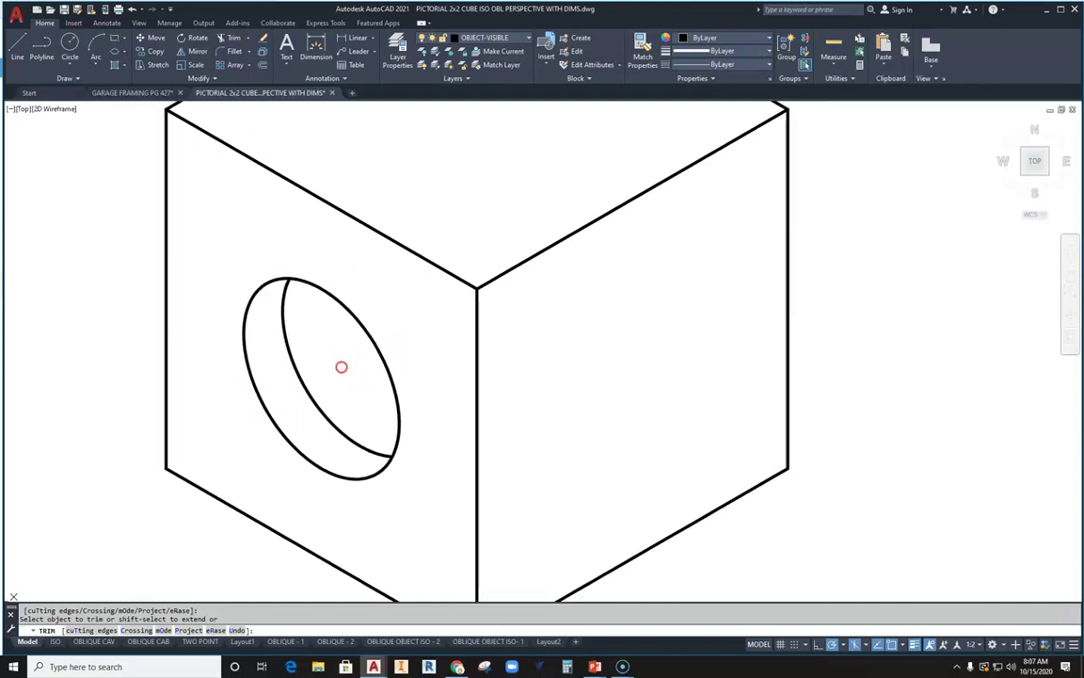
key("Escape")
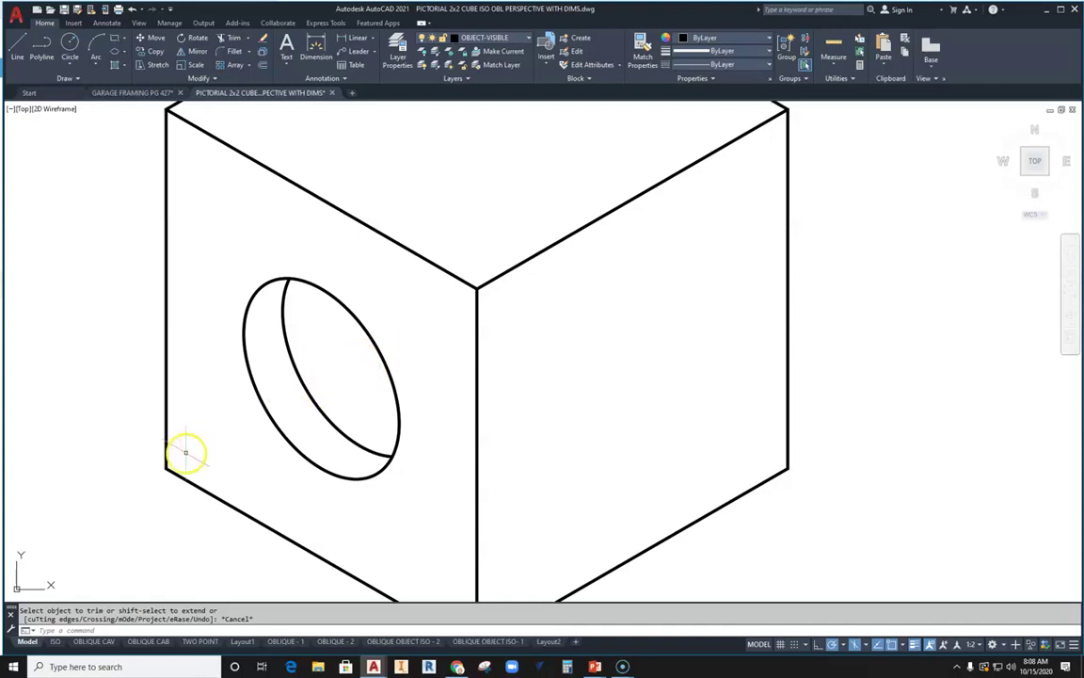
Draw a centre line from the left face's lower-left corner to the 30° tracking point.
left_click(19, 42)
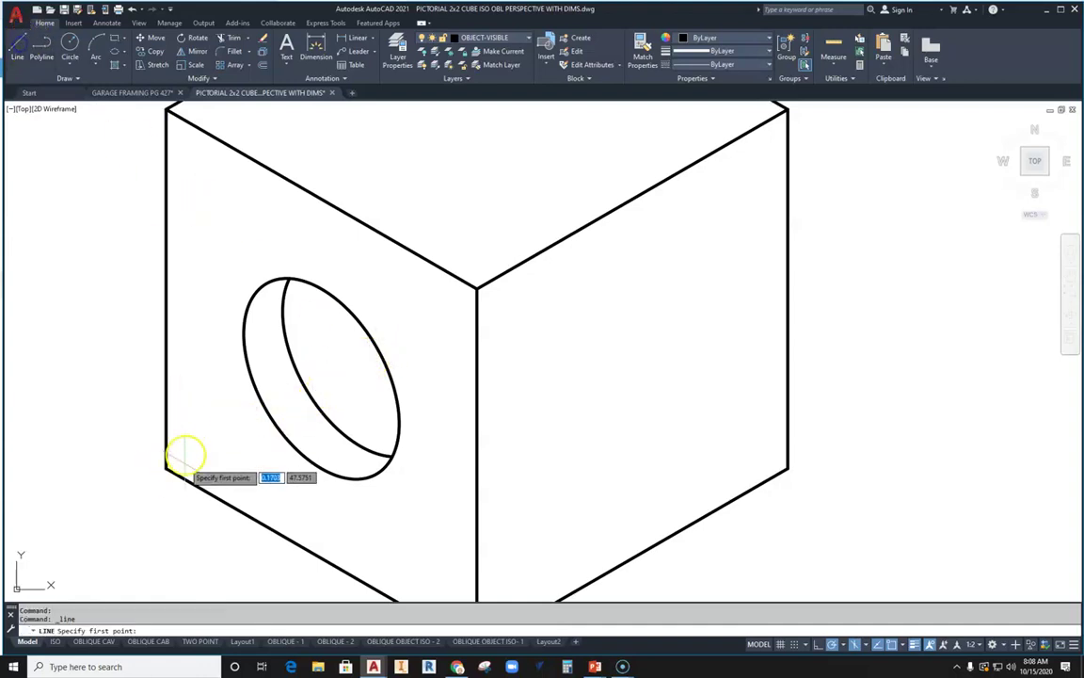
left_click(168, 467)
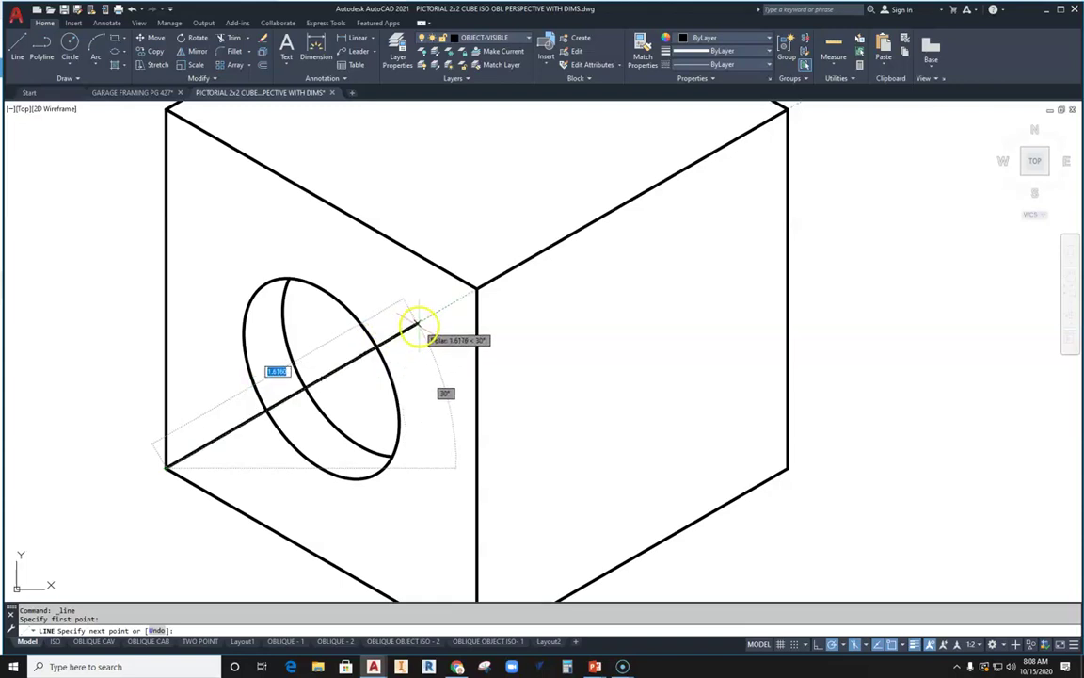
left_click(425, 321)
key("Escape")
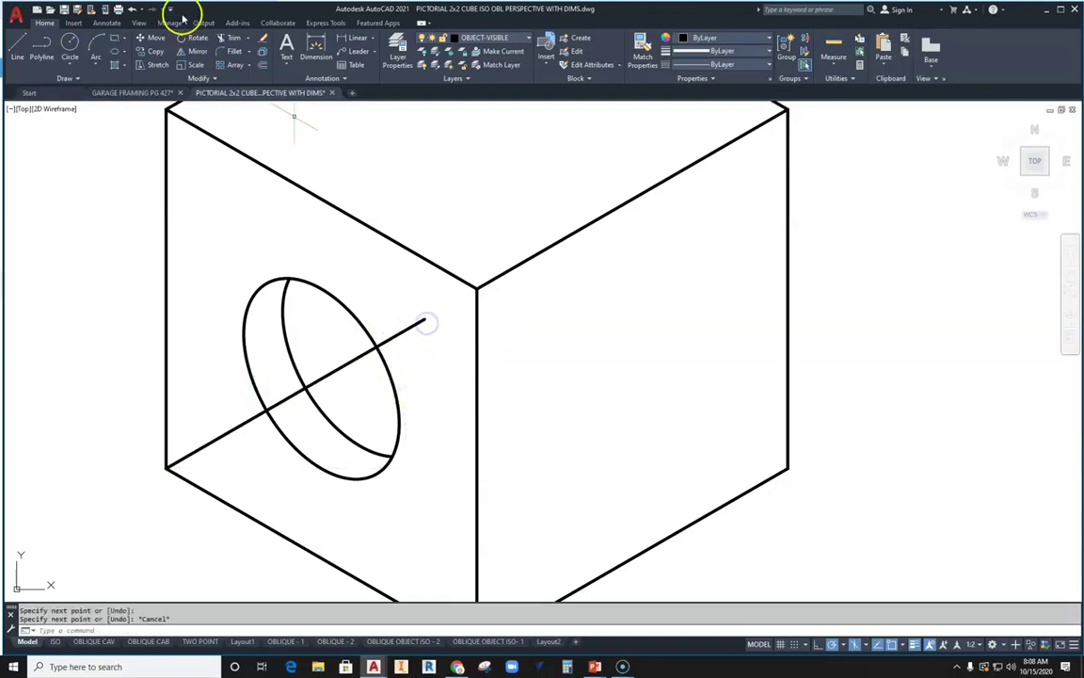
Trim the three centre-line stubs lying outside the hole ellipse.
left_click(236, 41)
left_click(291, 394)
left_click(248, 419)
left_click(393, 336)
scroll(381, 329, "down", 2)
key("Escape")
middle_click_drag(358, 353, 387, 387)
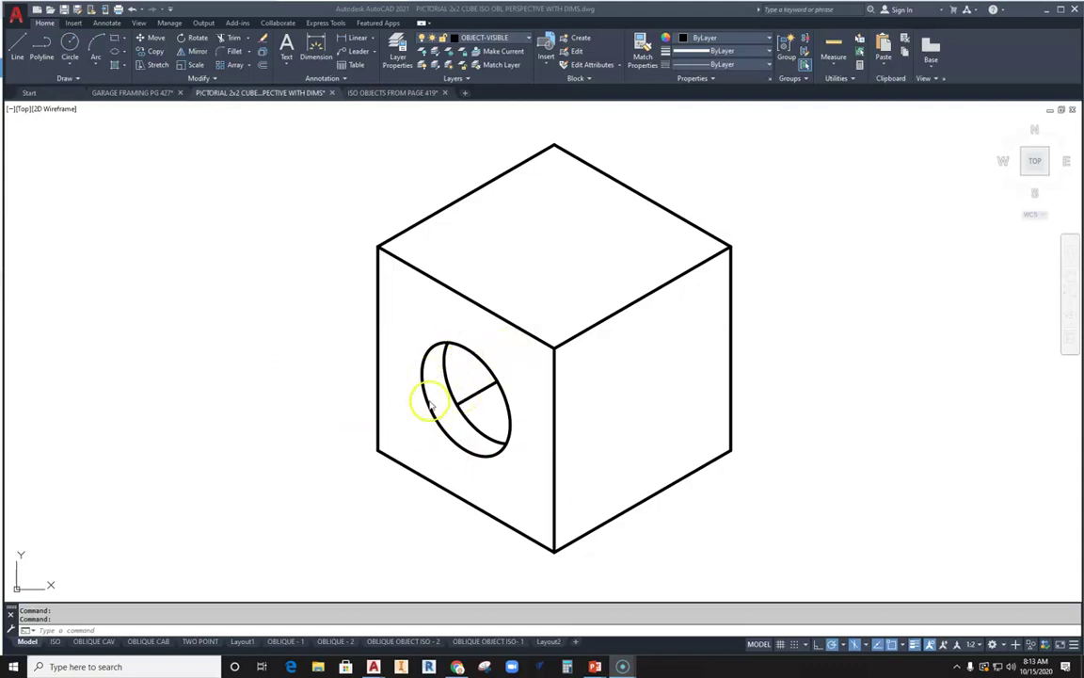
scroll(297, 426, "down", 8)
mouse_move(296, 428)
middle_mouse_down()
mouse_move(541, 309)
mouse_move(630, 295)
middle_mouse_up()
scroll(609, 349, "down", 3)
middle_click_drag(628, 399, 598, 213)
mouse_move(499, 420)
middle_mouse_down()
mouse_move(781, 389)
mouse_move(342, 308)
middle_mouse_up()
scroll(739, 389, "down", 4)
scroll(634, 411, "up", 5)
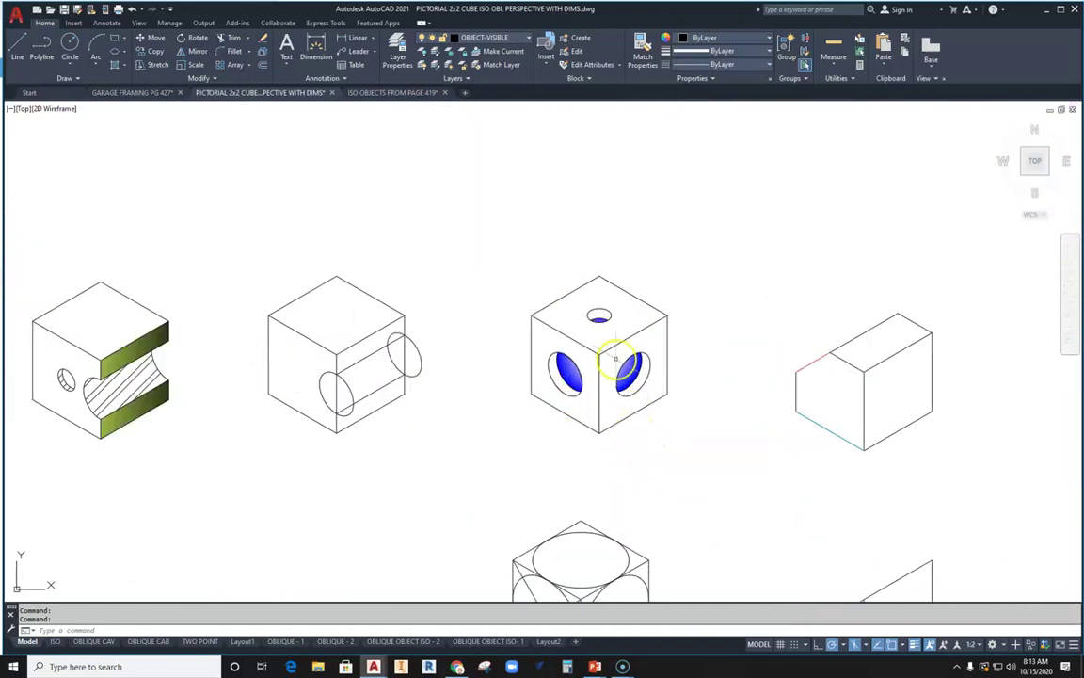
middle_click_drag(254, 389, 372, 414)
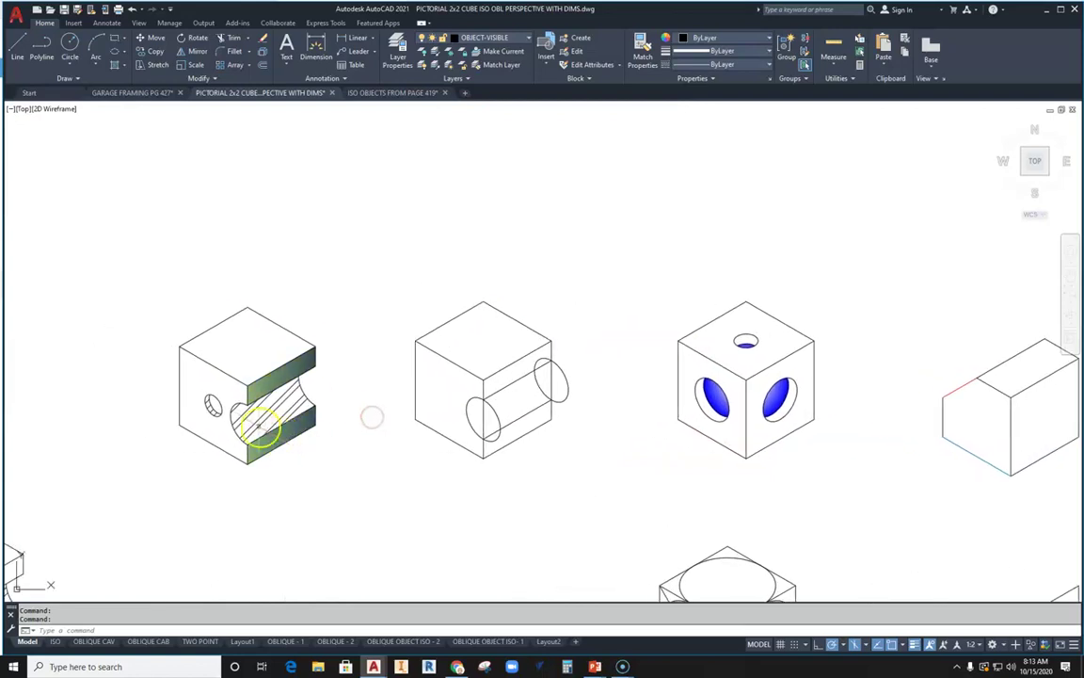
scroll(247, 426, "up", 5)
middle_click_drag(273, 400, 358, 378)
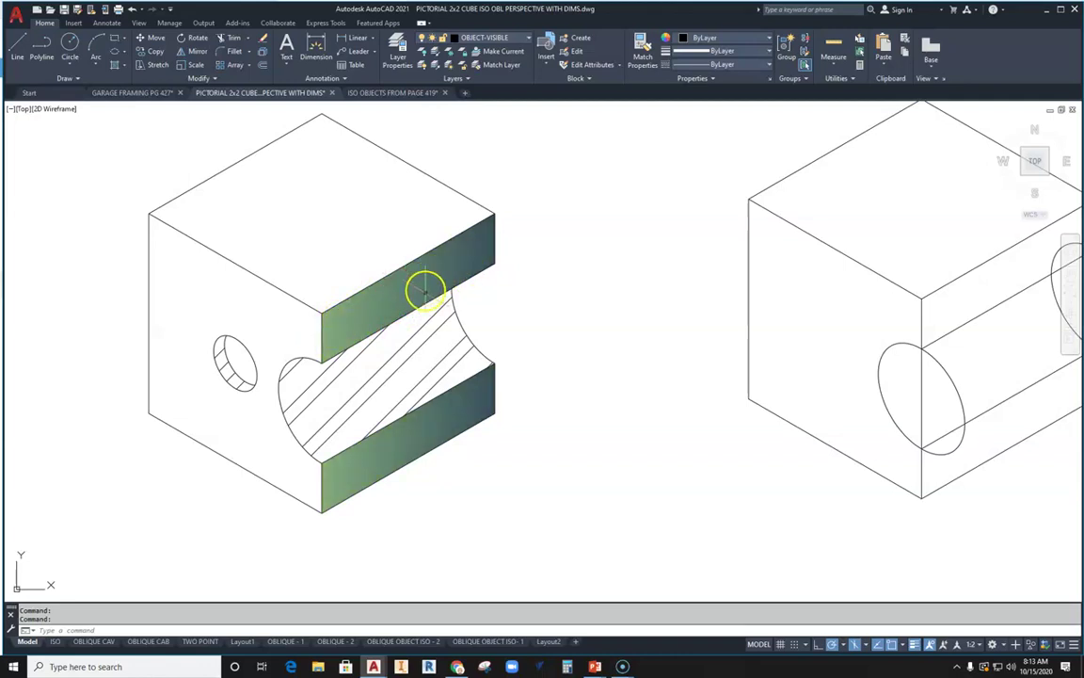
scroll(425, 291, "down", 2)
mouse_move(557, 411)
middle_mouse_down()
mouse_move(544, 454)
mouse_move(232, 449)
middle_mouse_up()
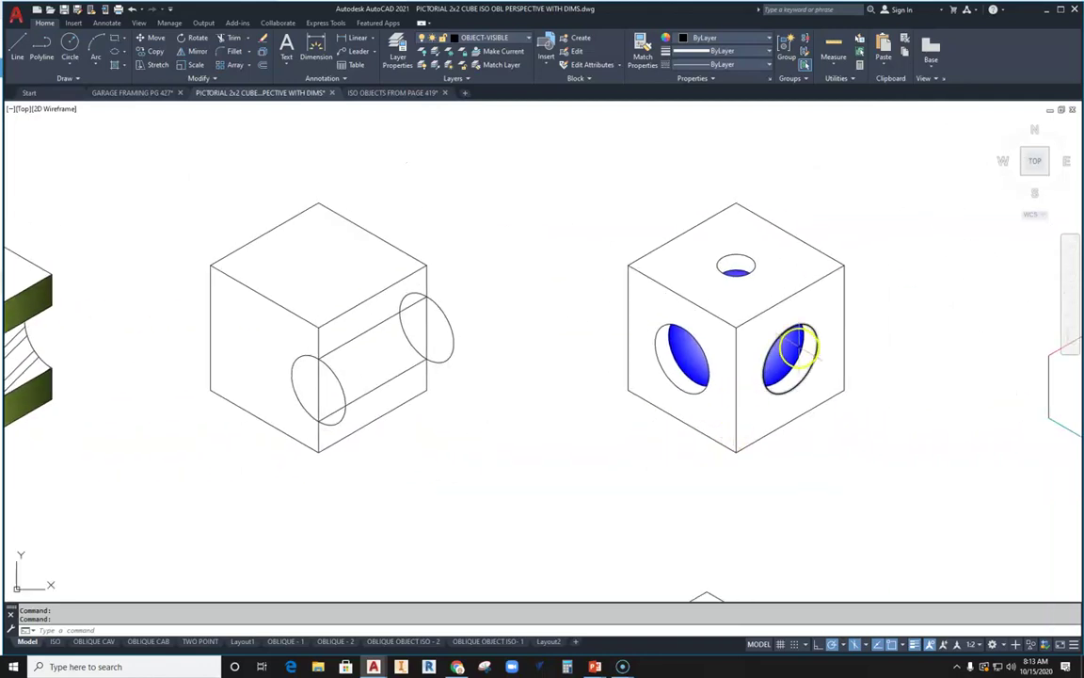
scroll(798, 348, "up", 2)
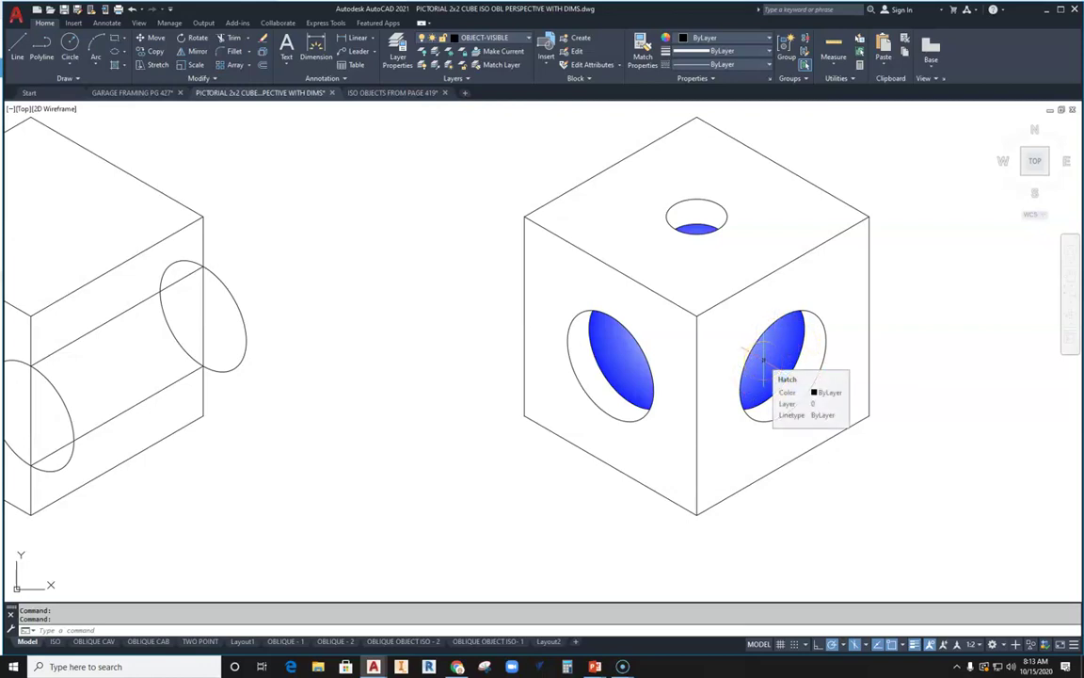
scroll(763, 357, "down", 6)
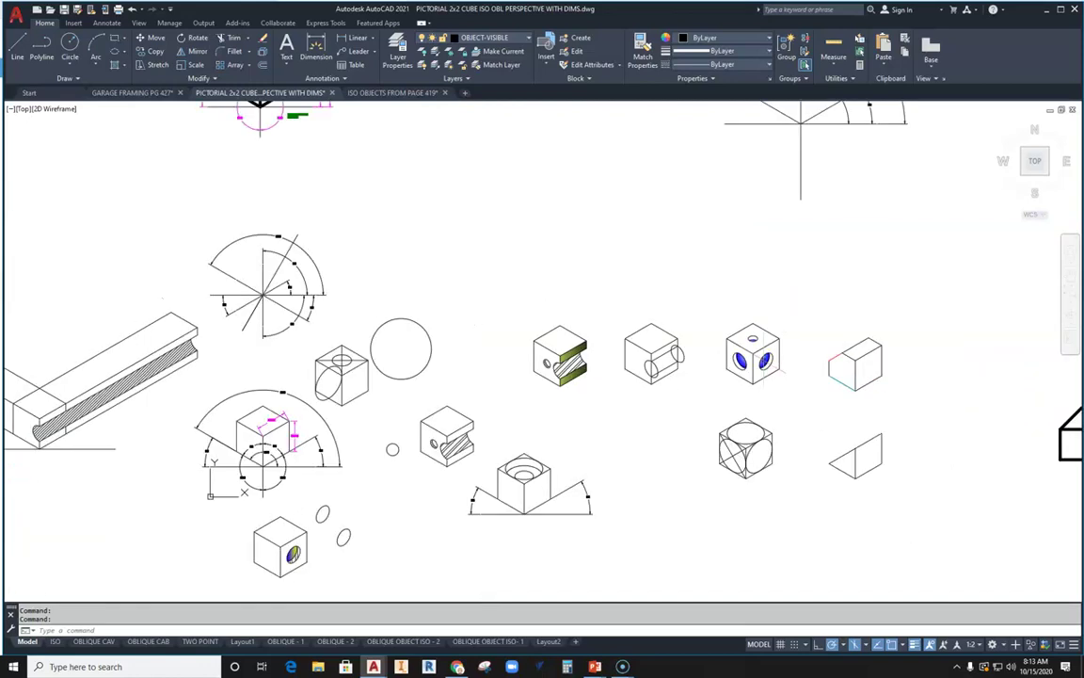
middle_click_drag(400, 226, 516, 146)
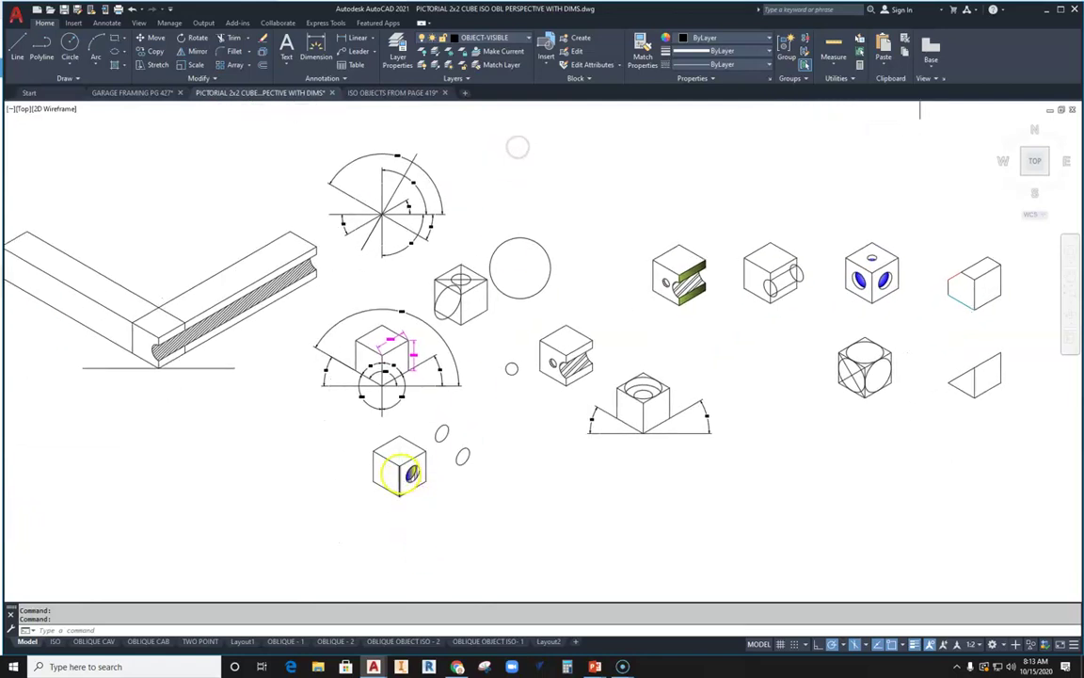
scroll(399, 468, "up", 10)
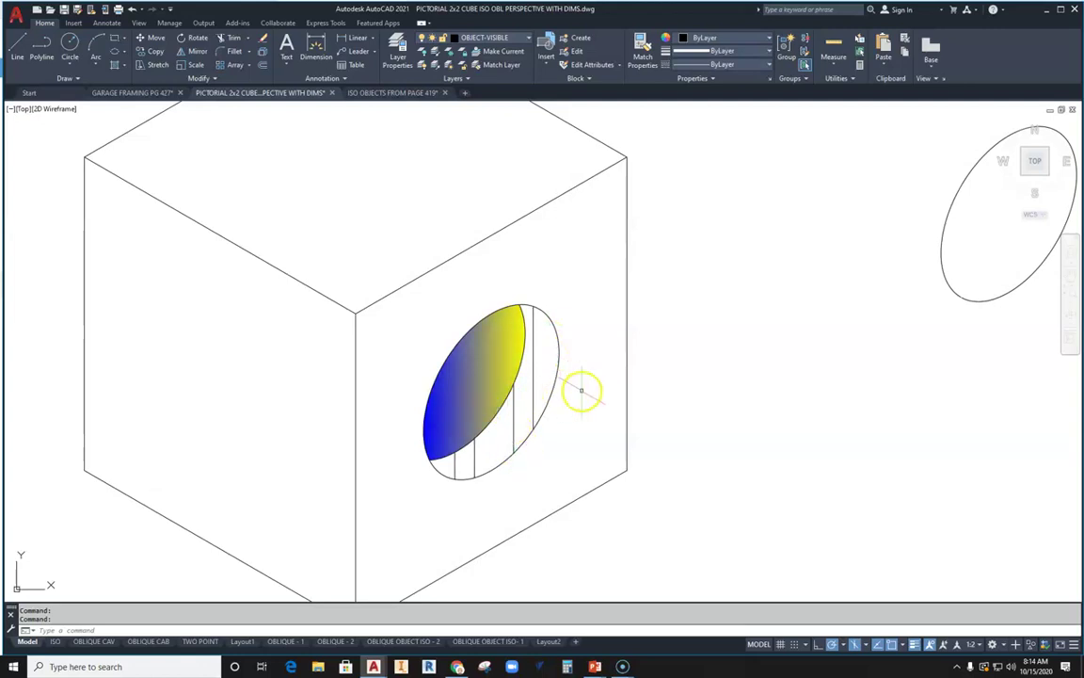
scroll(581, 390, "up", 3)
scroll(581, 389, "down", 12)
scroll(520, 339, "down", 2)
middle_click_drag(520, 339, 537, 496)
scroll(351, 431, "up", 6)
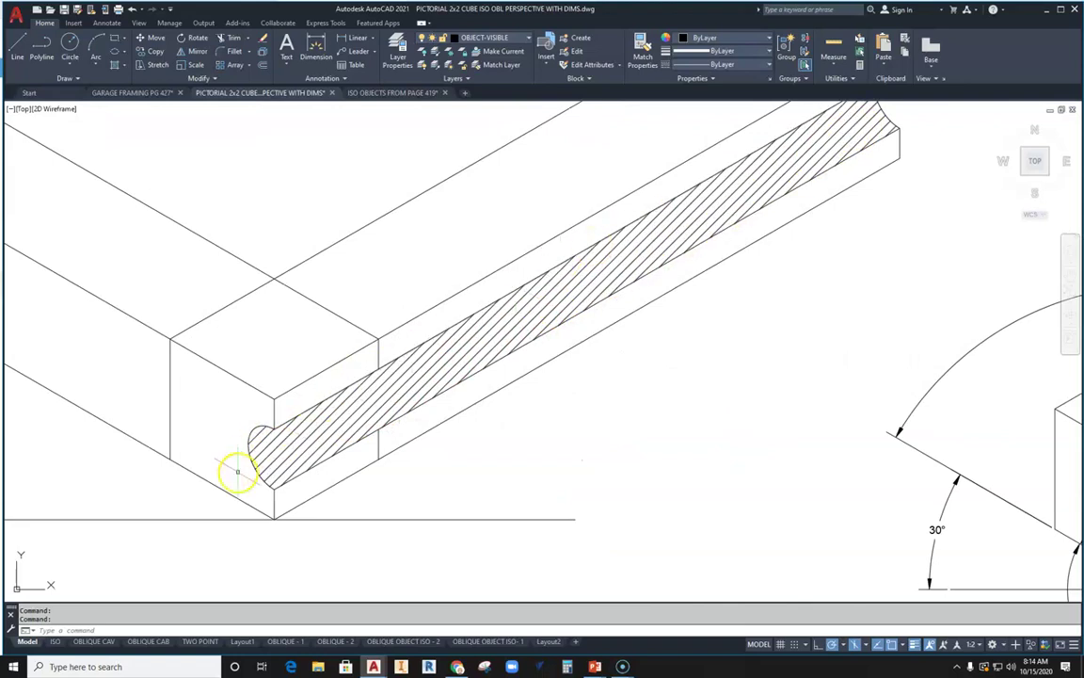
scroll(585, 486, "down", 6)
middle_click_drag(551, 436, 438, 493)
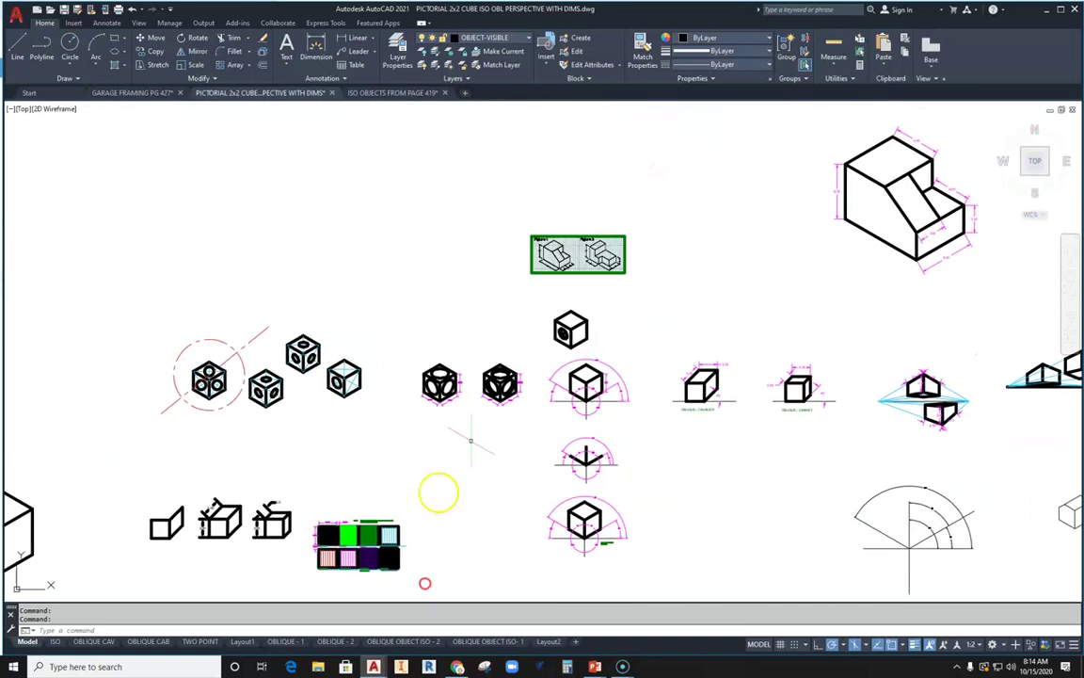
scroll(555, 335, "up", 10)
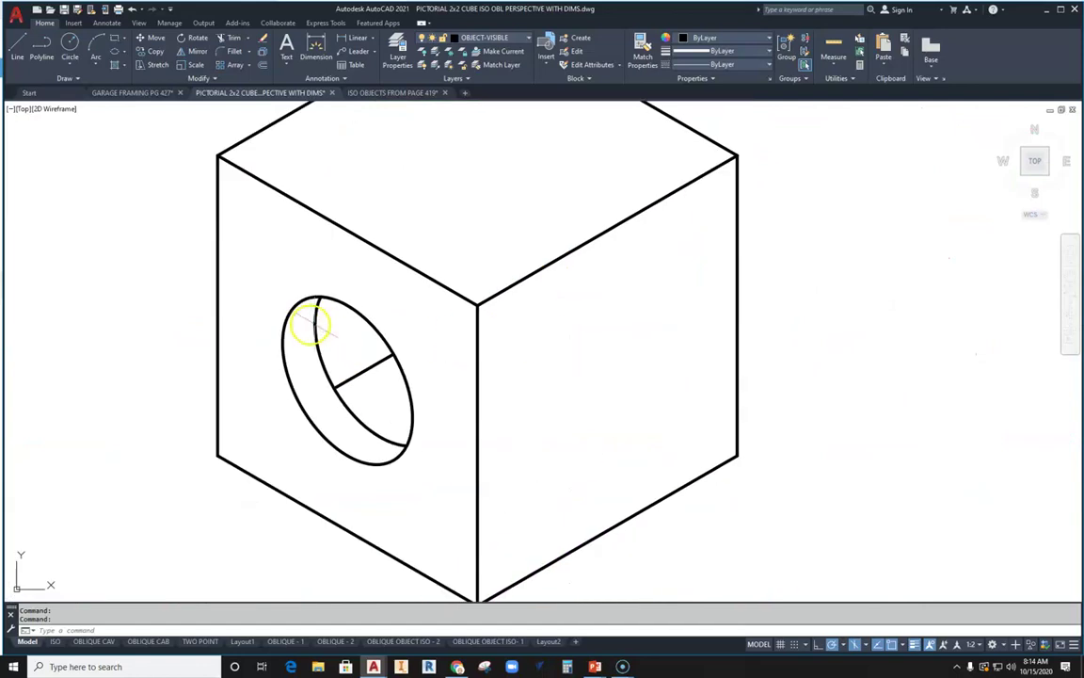
middle_click_drag(307, 314, 430, 308)
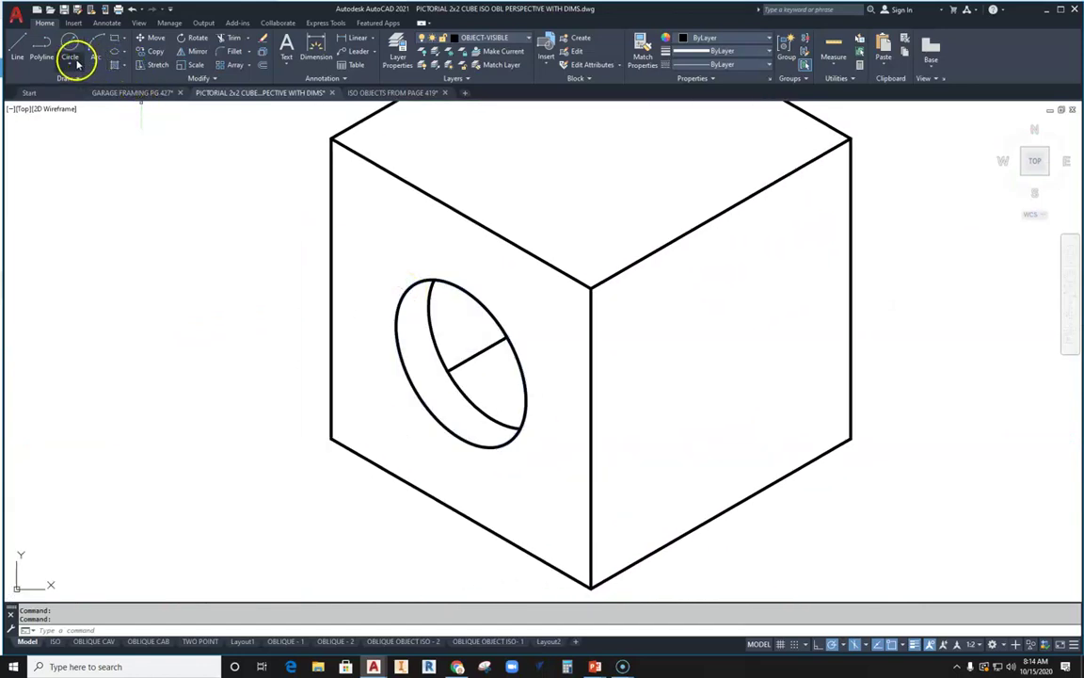
Apply a pattern hatch to the crescent-shaped inner wall of the hole.
left_click(125, 65)
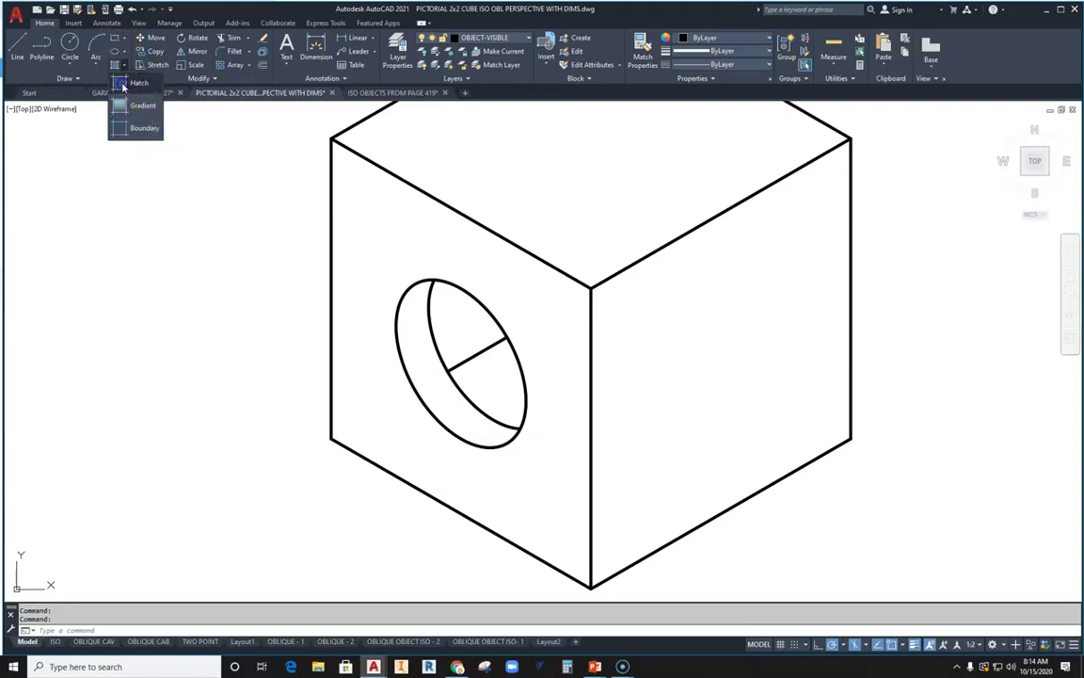
left_click(122, 85)
left_click(414, 350)
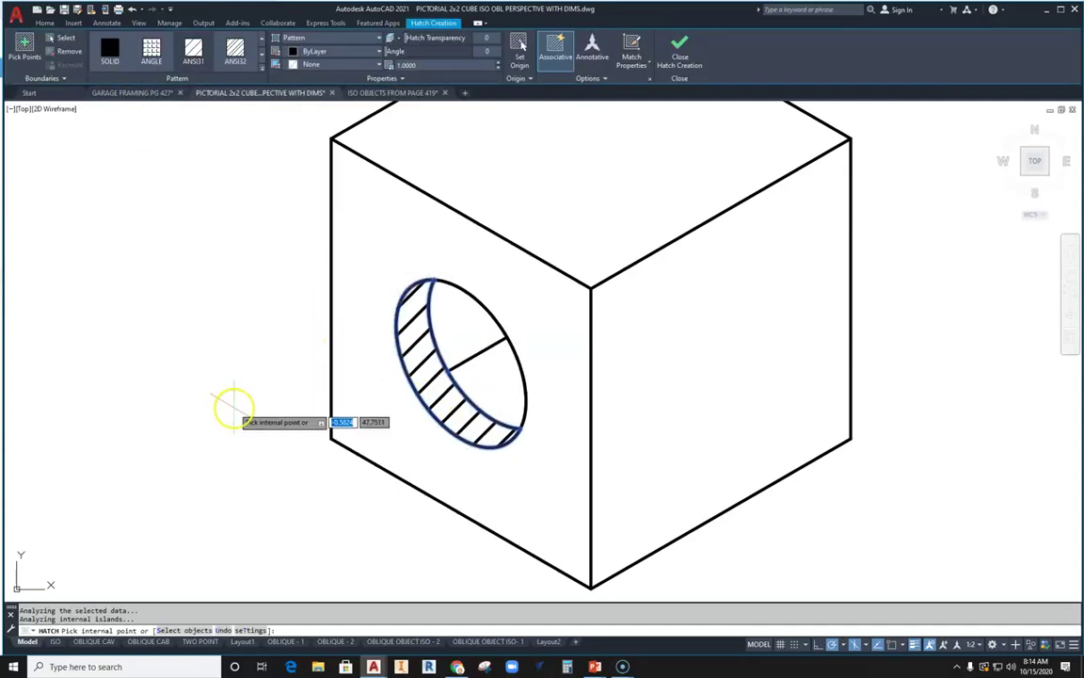
key("Escape")
left_click(425, 350)
key("Escape")
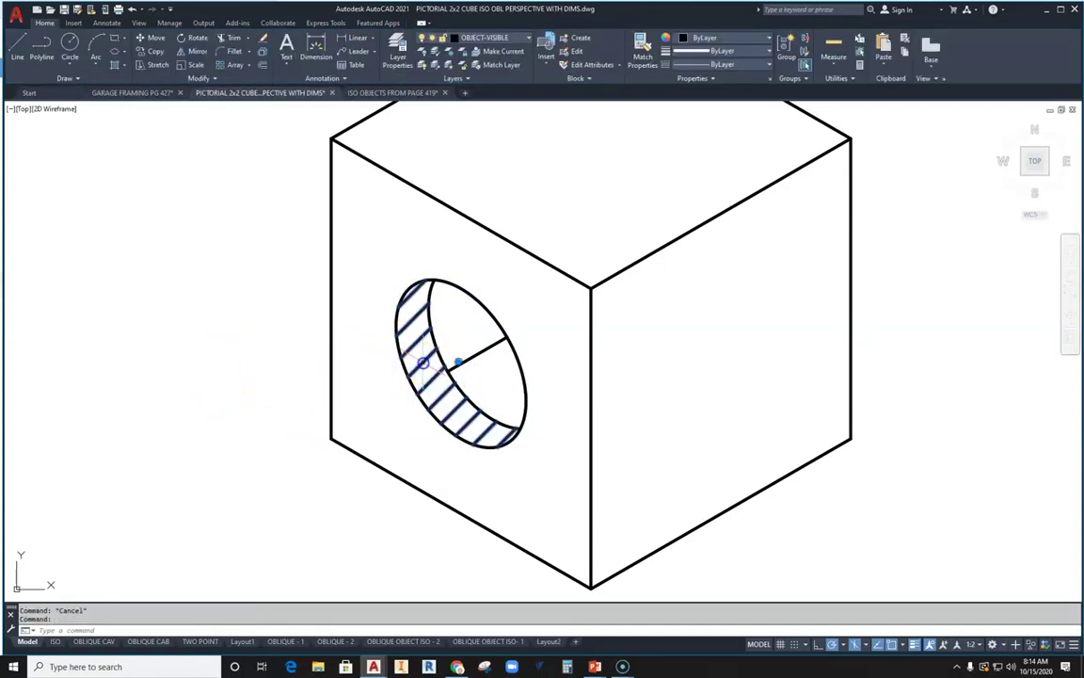
Try ANSI32, ANSI36, ANSI34, AR-B816, AR-CONC and AR-BRELM patterns, then set the final hatch pattern.
left_click(423, 361)
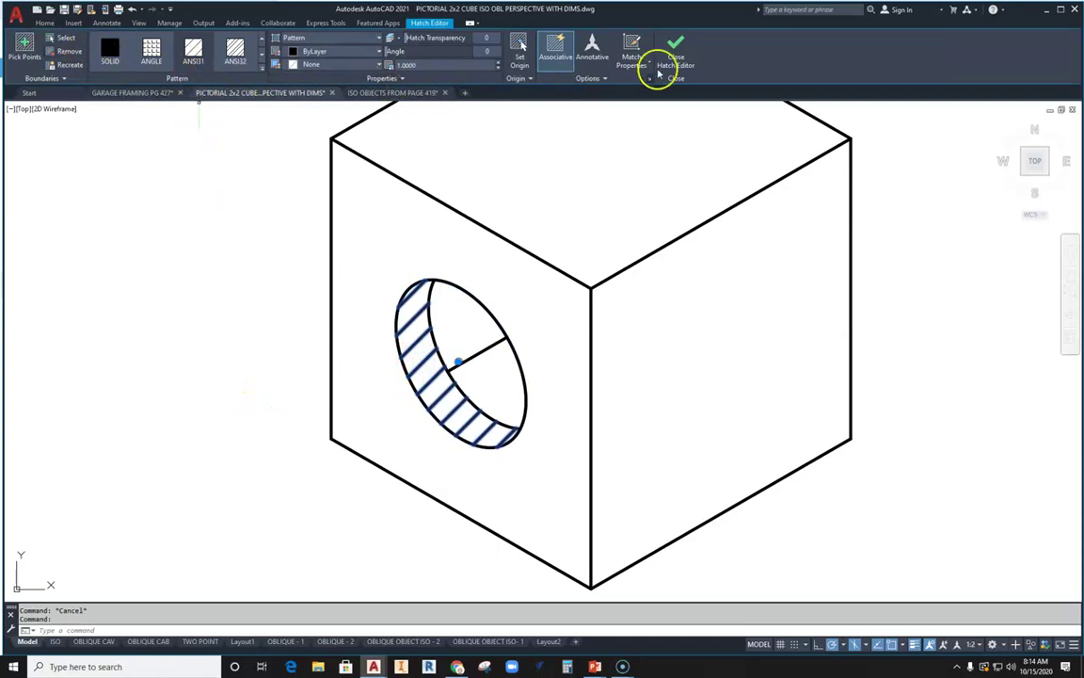
left_click(233, 54)
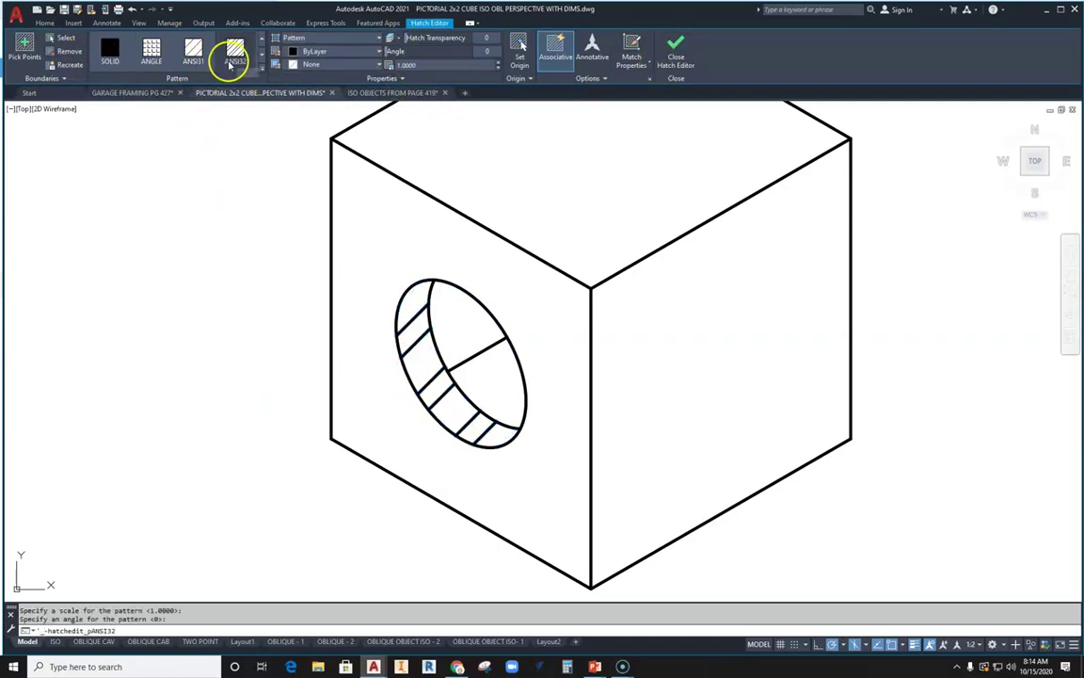
left_click(261, 51)
left_click(235, 52)
left_click(168, 56)
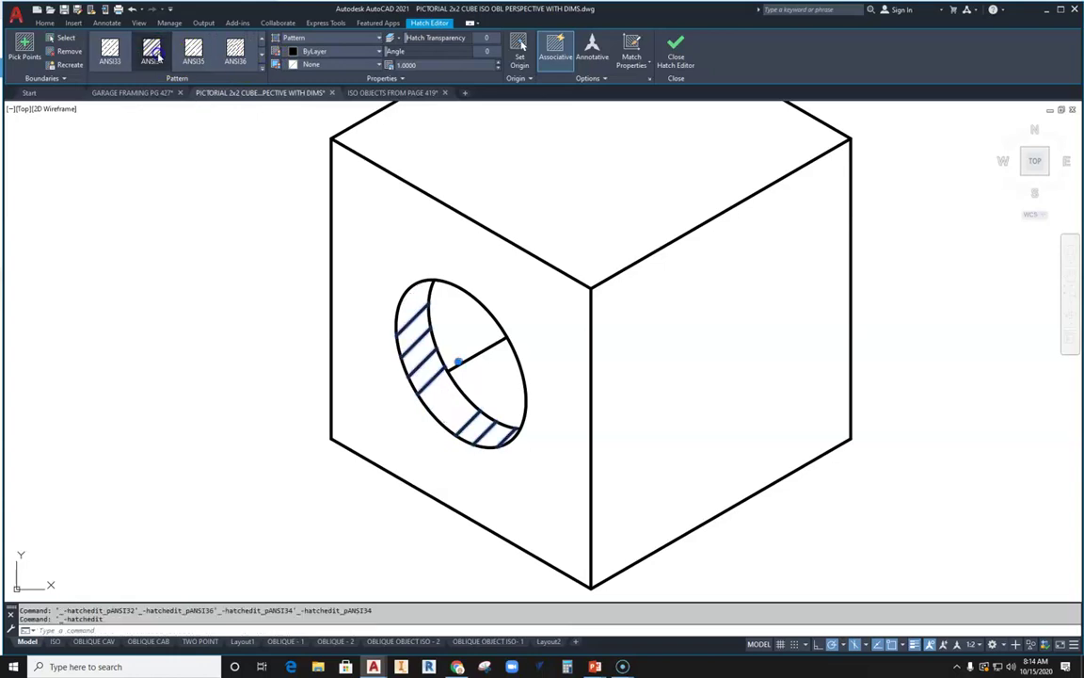
left_click(265, 56)
left_click(194, 52)
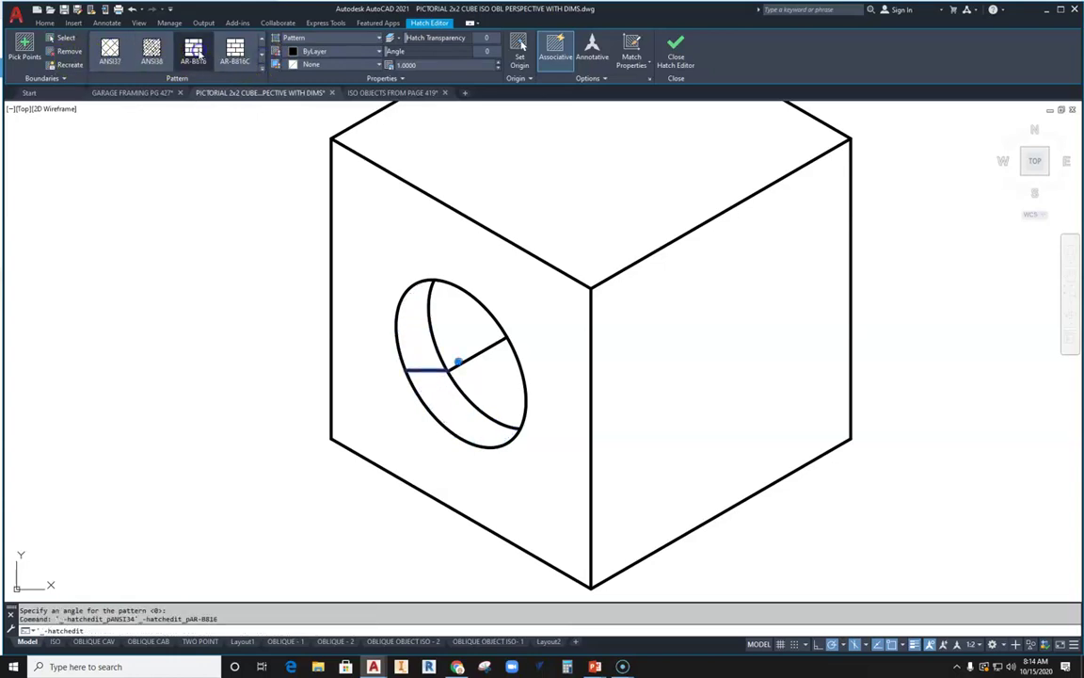
left_click(235, 52)
left_click(262, 54)
left_click(235, 52)
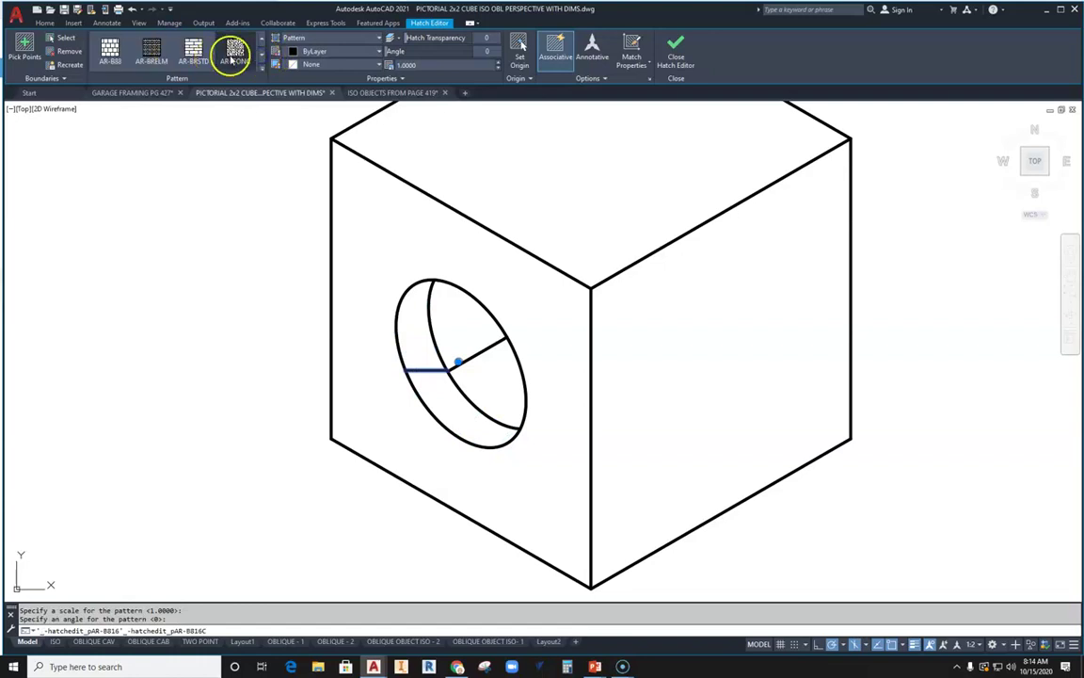
left_click(155, 49)
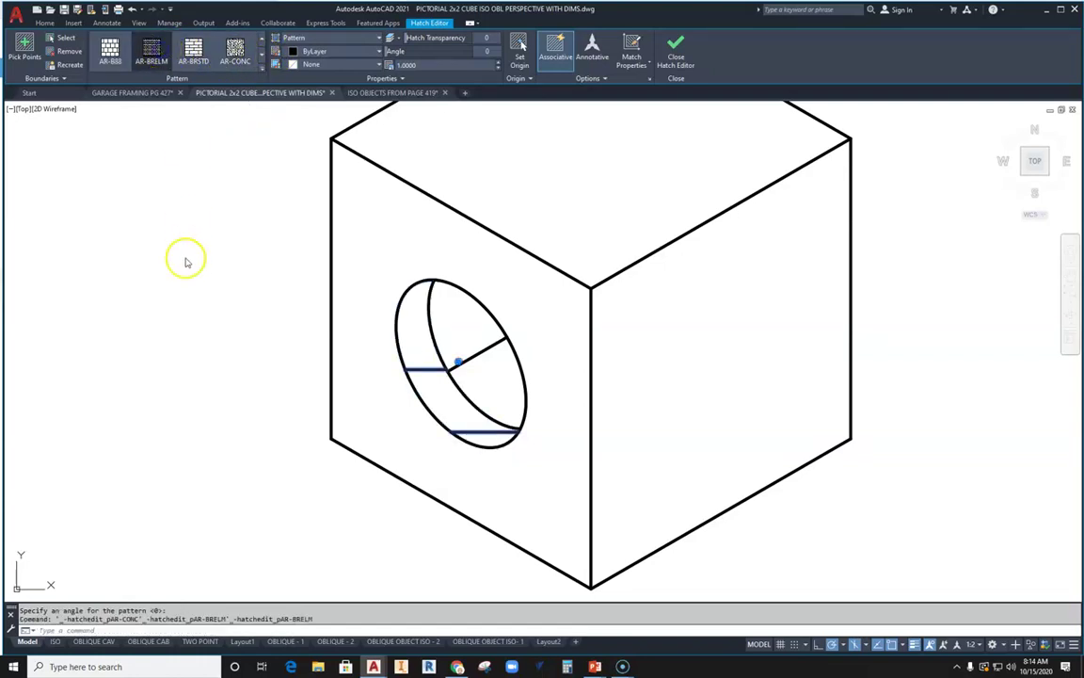
left_click(262, 41)
left_click(262, 41)
left_click(262, 41)
left_click(193, 52)
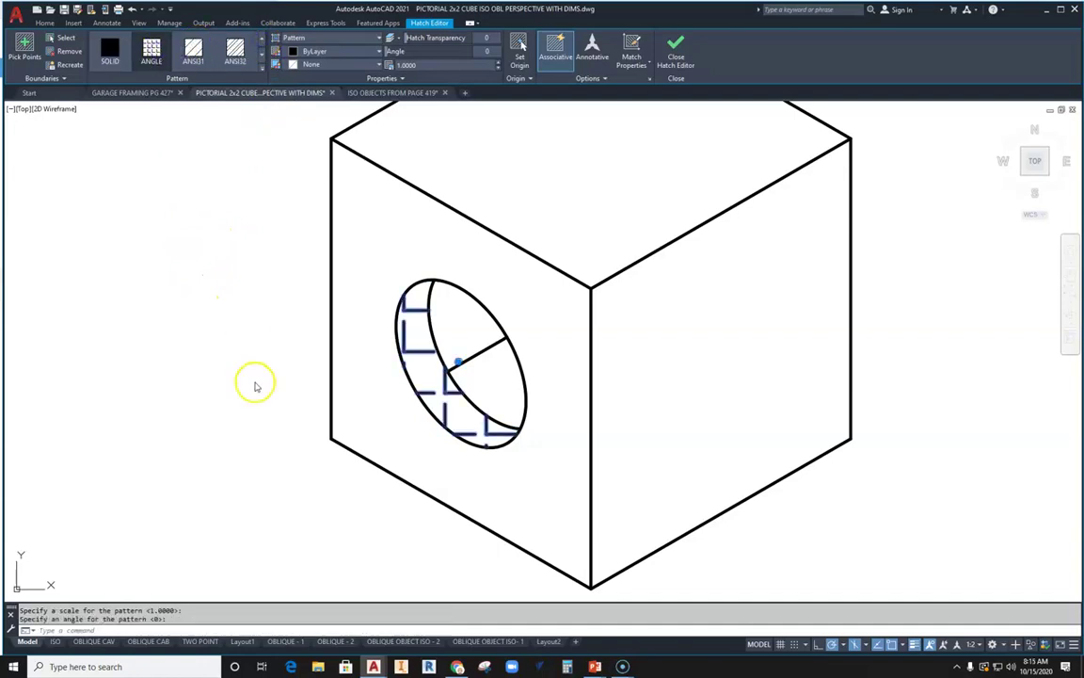
key("Escape")
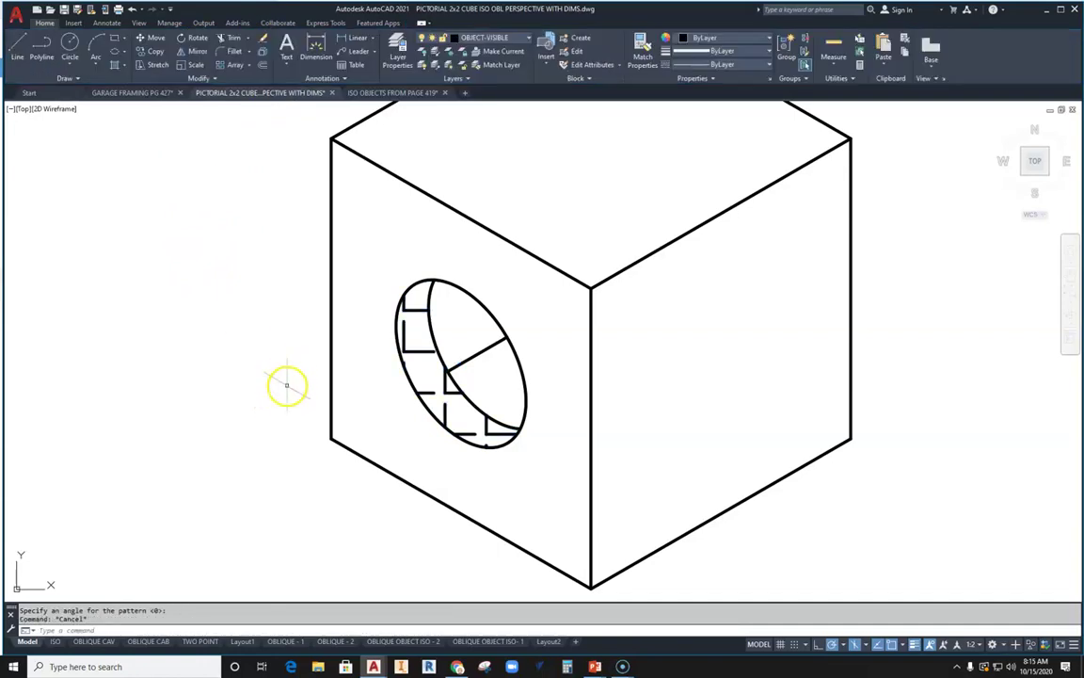
Fill the hole's upper and lower back-face regions with a blue-yellow gradient.
left_click(126, 71)
left_click(132, 96)
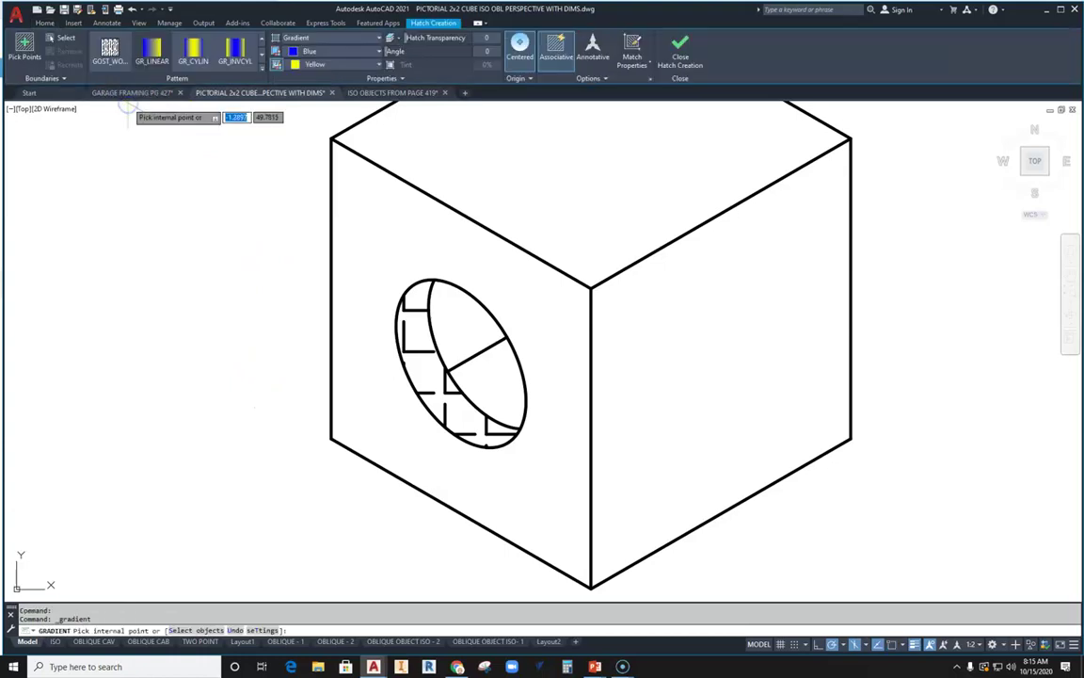
left_click(459, 332)
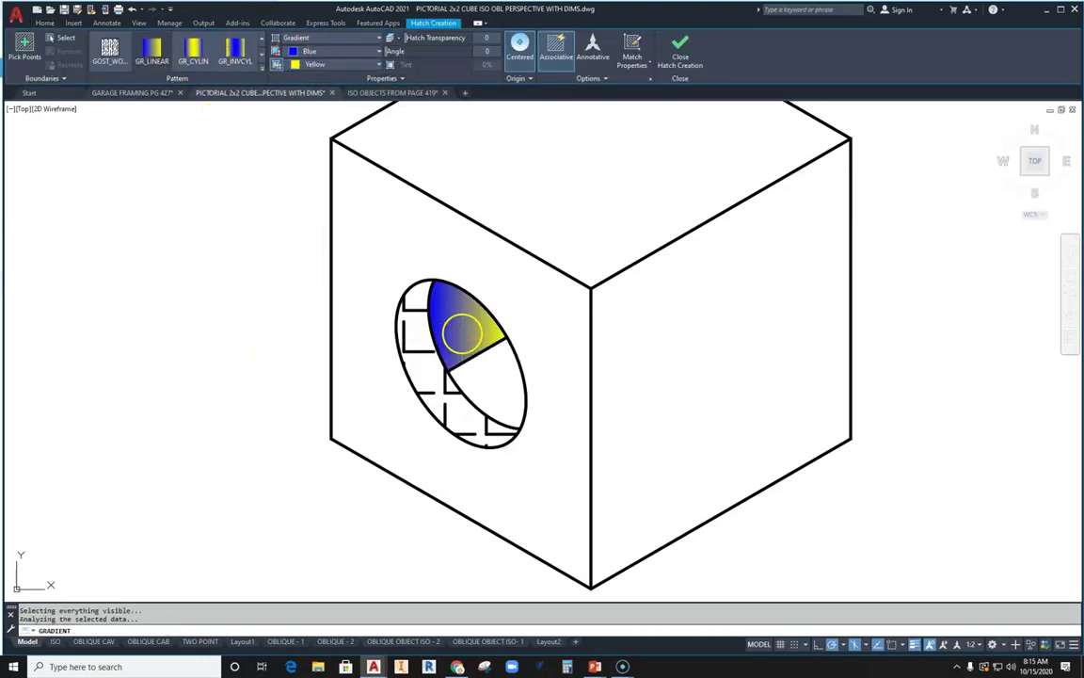
left_click(501, 377)
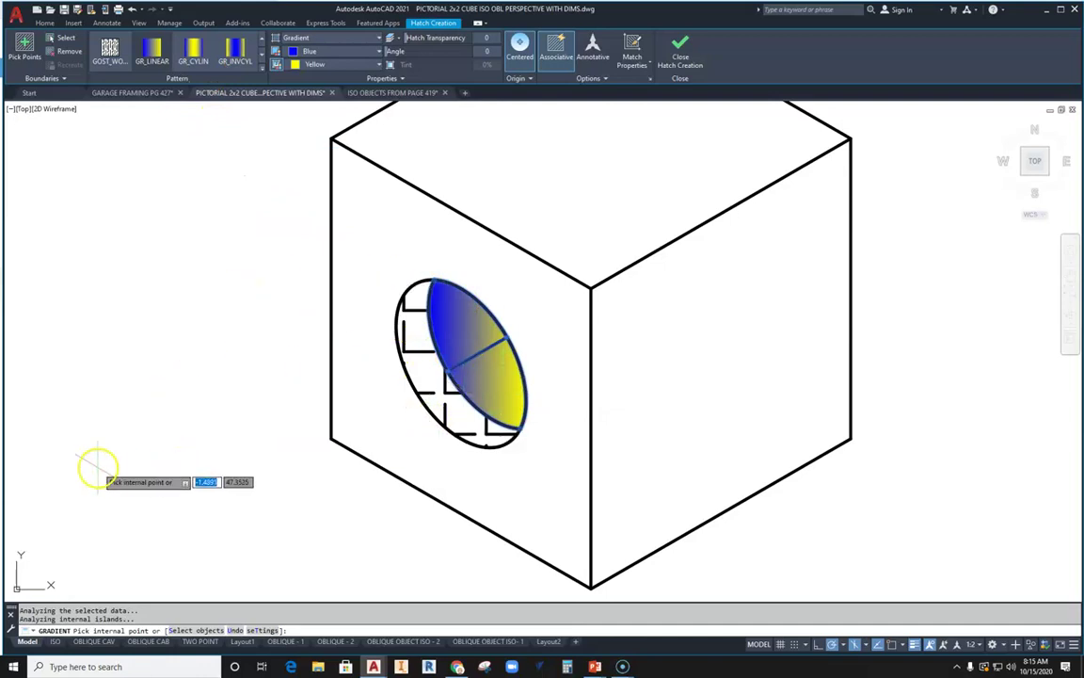
scroll(88, 431, "up", 1)
scroll(88, 431, "down", 4)
scroll(217, 360, "up", 1)
middle_click_drag(261, 501, 380, 479)
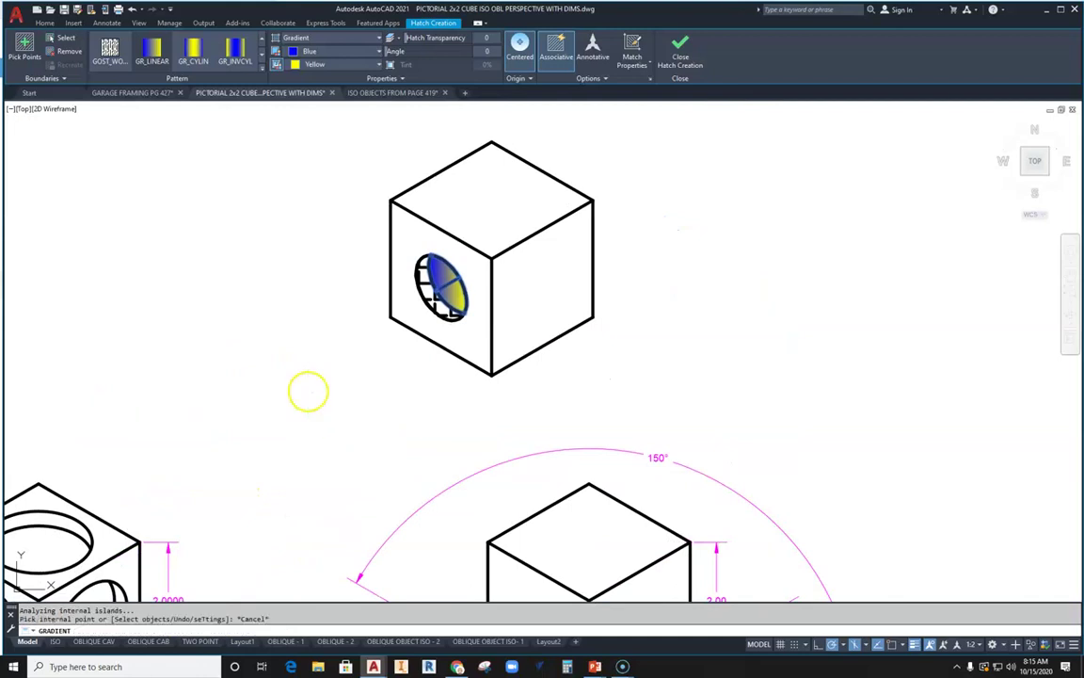
right_click(258, 264)
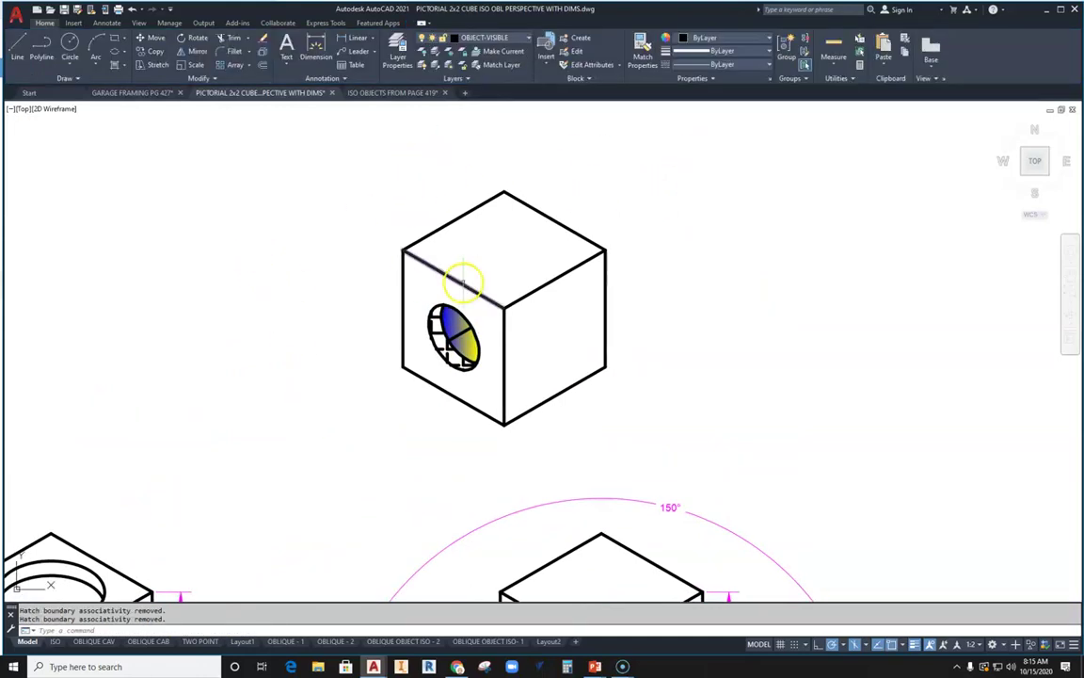
scroll(463, 281, "up", 4)
scroll(462, 282, "down", 4)
middle_click_drag(501, 346, 600, 199)
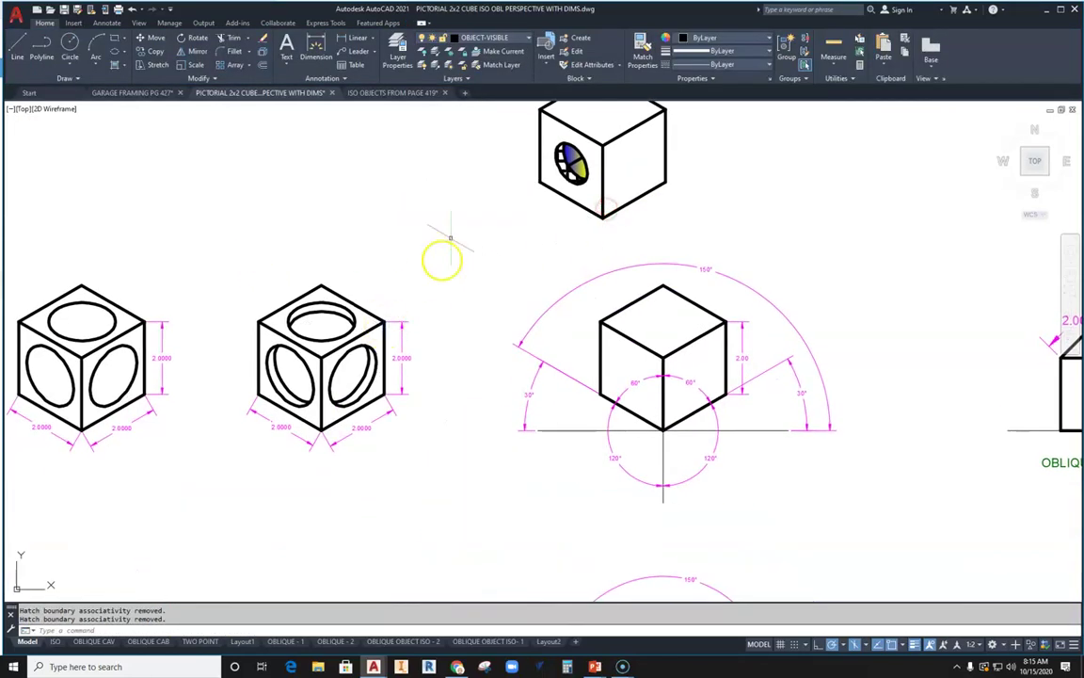
middle_click_drag(438, 254, 411, 339)
scroll(539, 241, "up", 4)
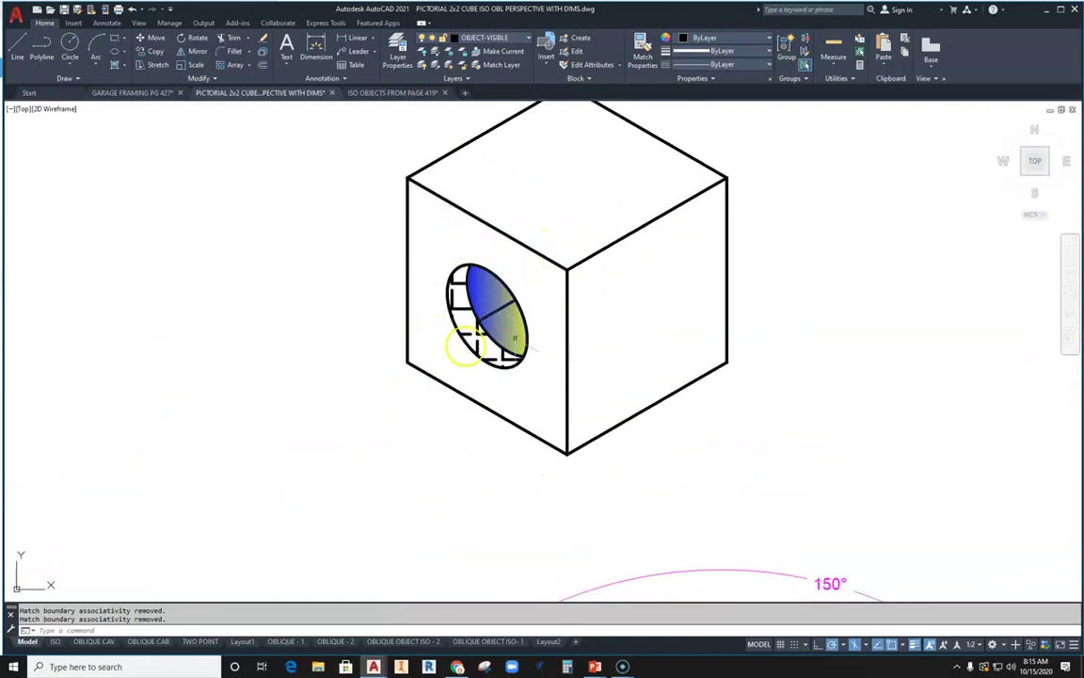